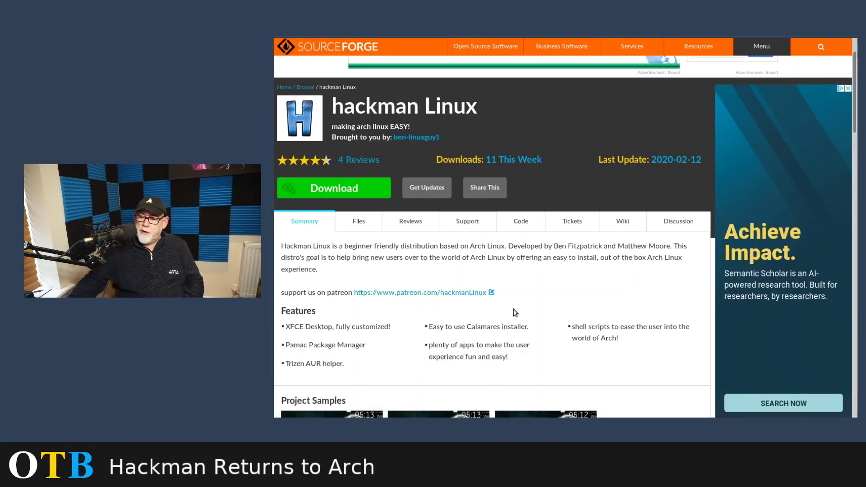
# Scroll the SourceForge hackman project page down to Project Activity and back up
pyautogui.scroll(-10, 511, 311)
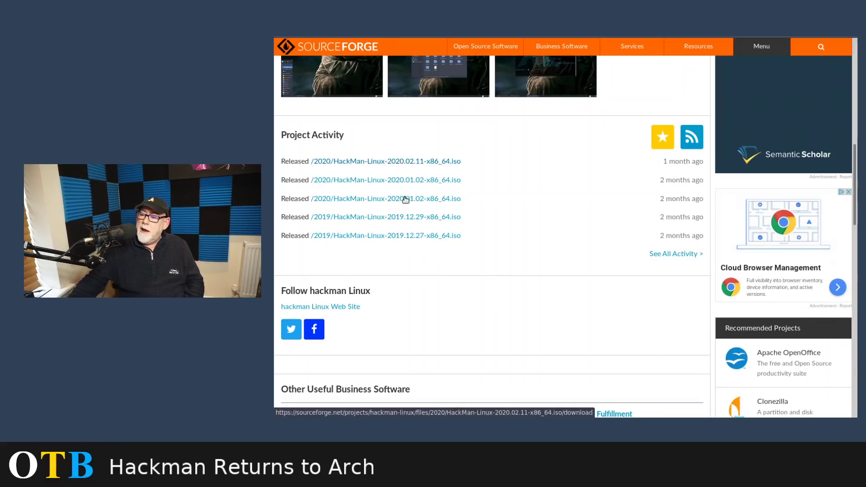
pyautogui.scroll(6, 527, 209)
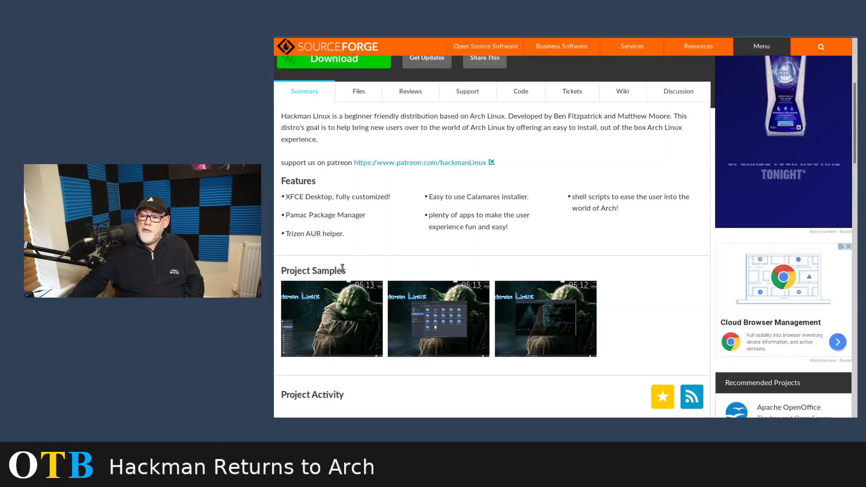
pyautogui.scroll(2, 404, 265)
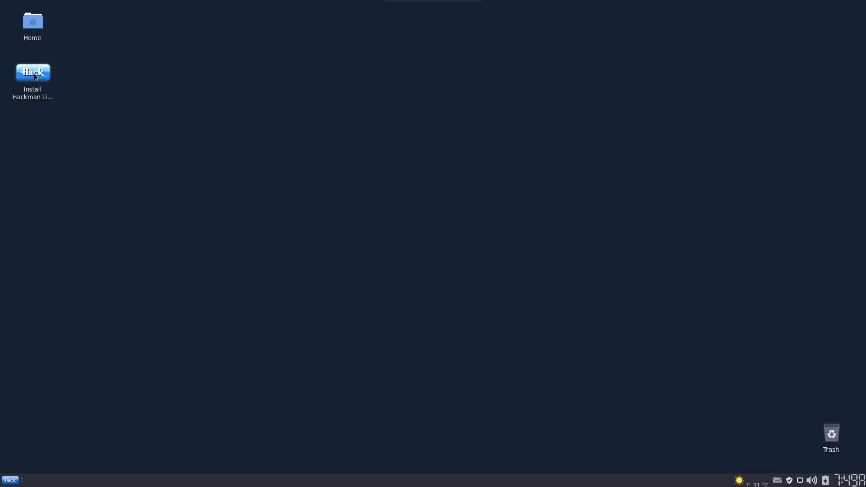
# Launch the Hackman Linux installer and choose British English (United Kingdom) as the language
pyautogui.moveTo(35, 78)
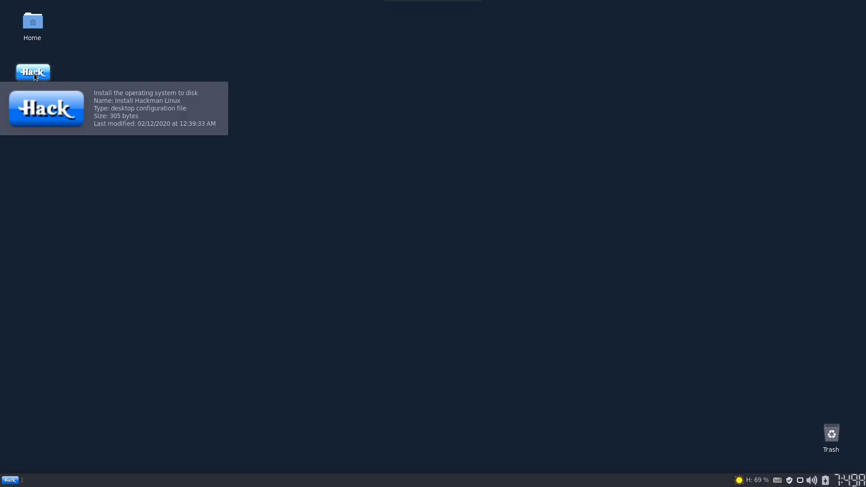
pyautogui.doubleClick(34, 74)
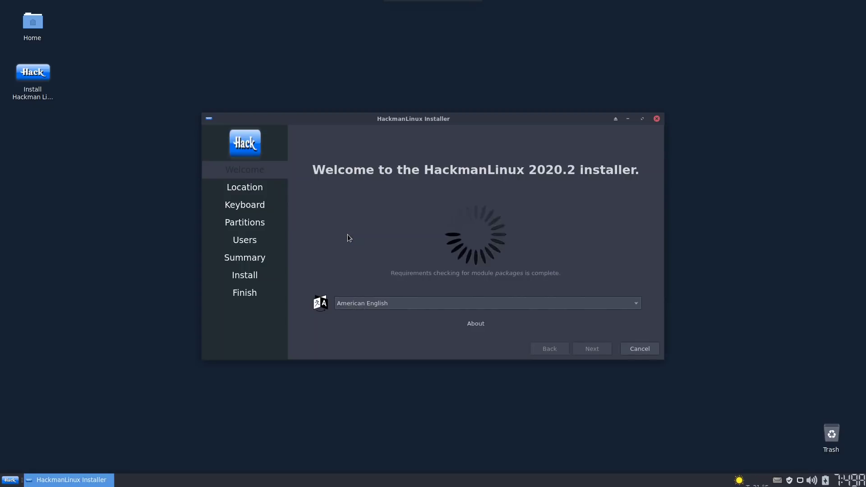
pyautogui.click(397, 303)
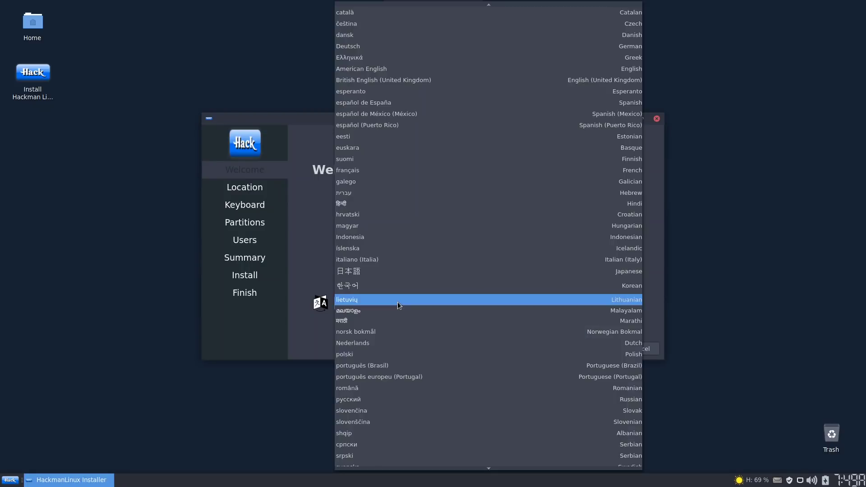
pyautogui.click(381, 81)
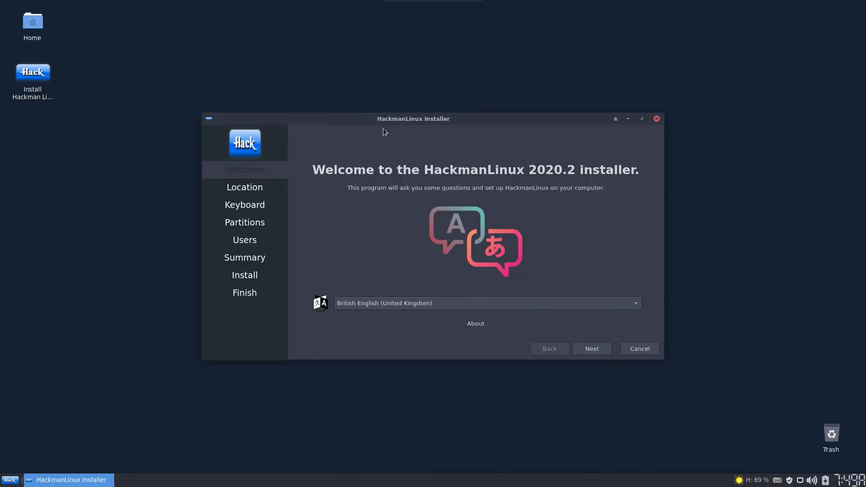
pyautogui.click(598, 350)
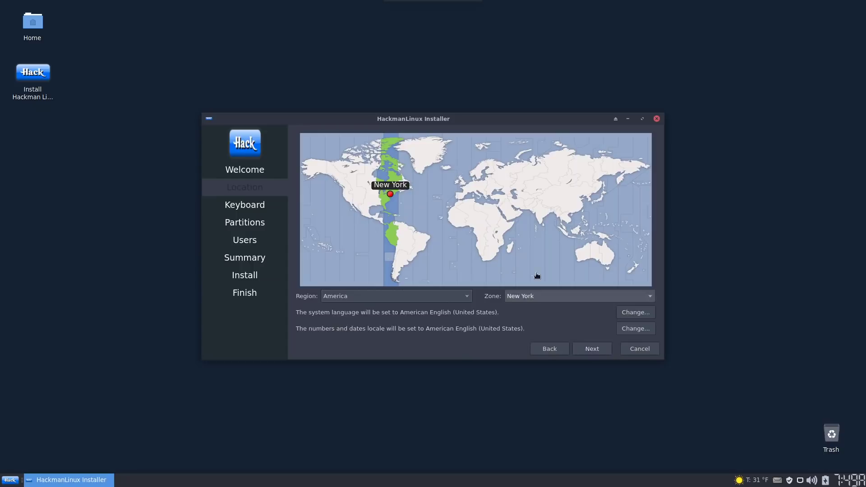
# Pick London on the time zone map and keep the English (UK) keyboard layout
pyautogui.click(463, 184)
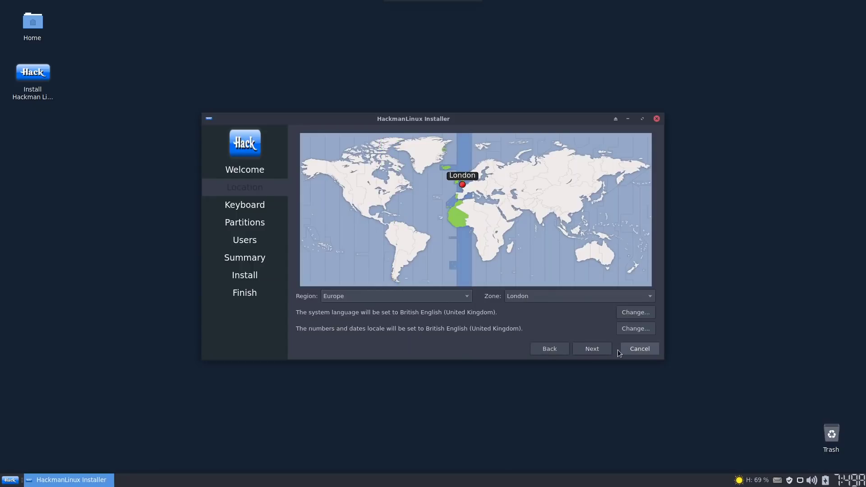
pyautogui.click(606, 350)
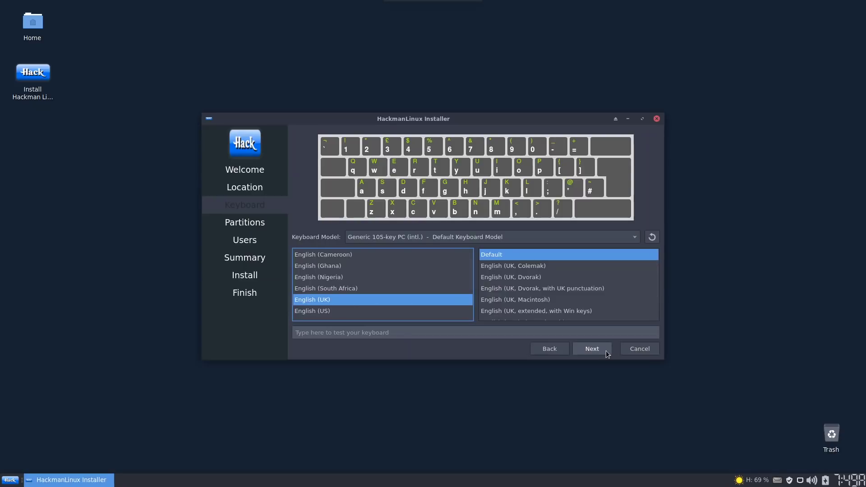
pyautogui.click(604, 350)
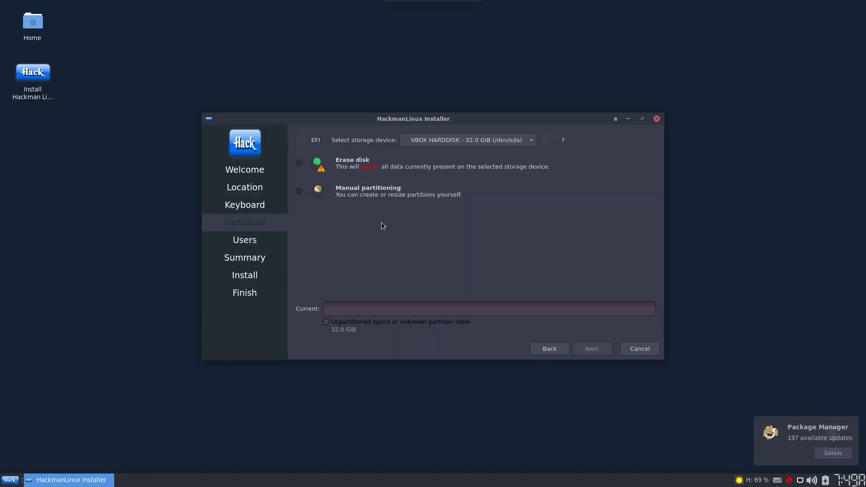
# Choose manual partitioning, create a GPT partition table and select the 32.0 GiB free space
pyautogui.click(299, 191)
pyautogui.click(592, 348)
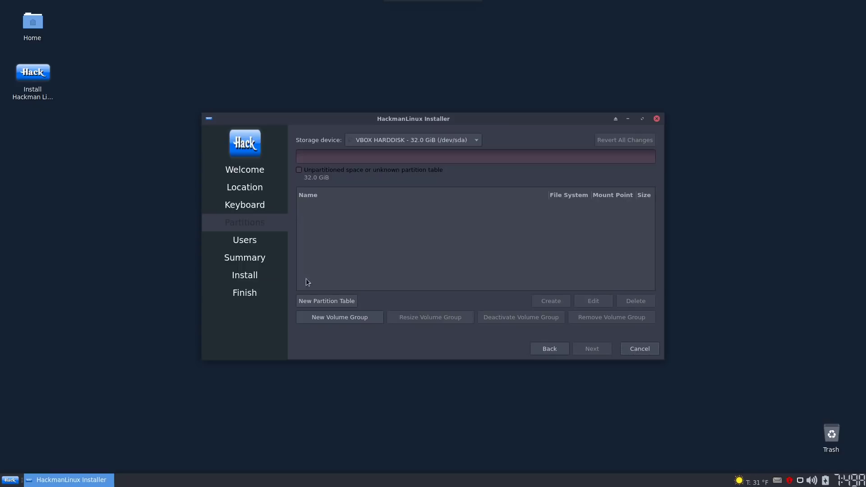
pyautogui.click(334, 301)
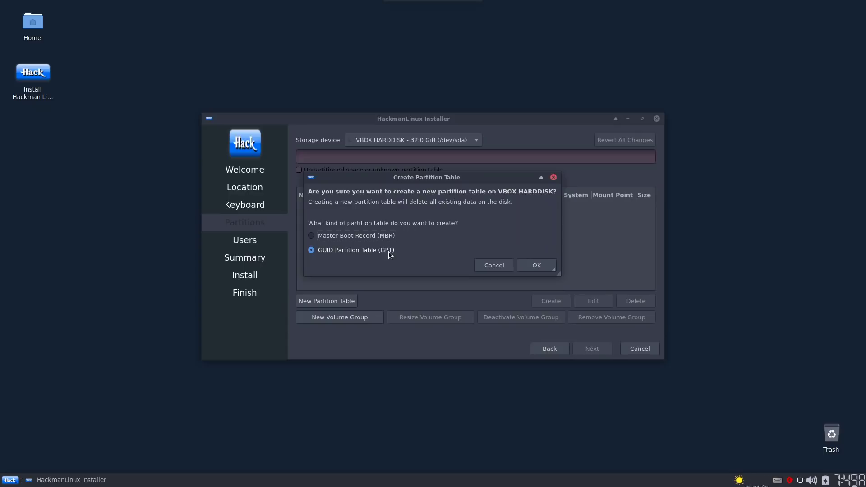
pyautogui.click(544, 266)
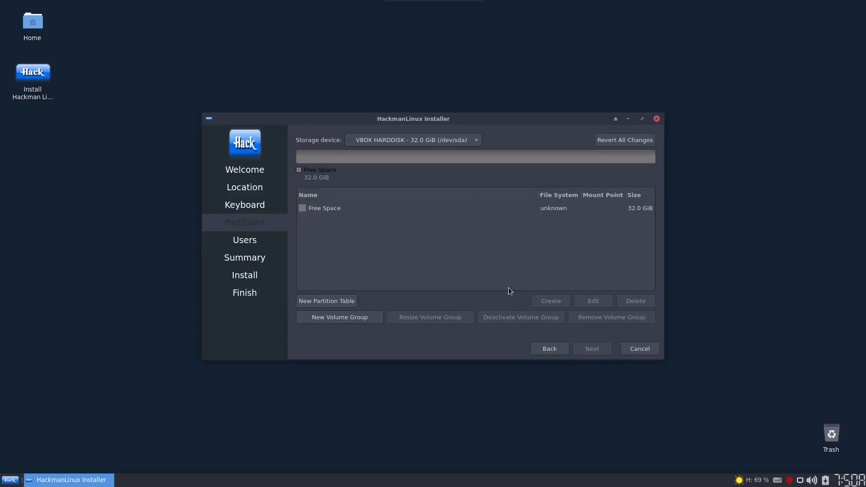
pyautogui.click(323, 209)
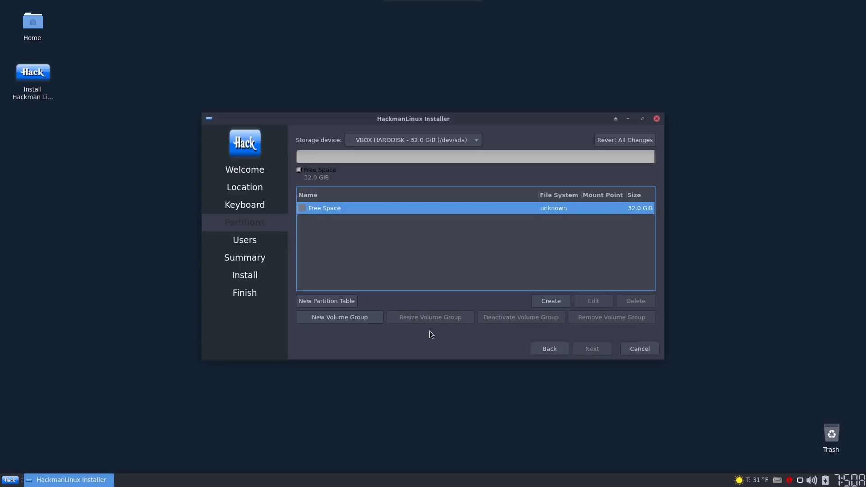
# Create a new partition with the fat32 file system and a size of 300 MiB
pyautogui.click(551, 301)
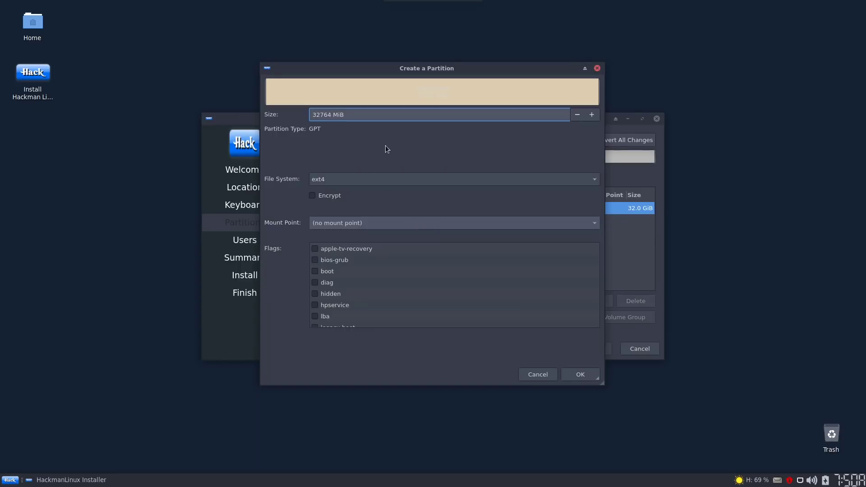
pyautogui.click(362, 179)
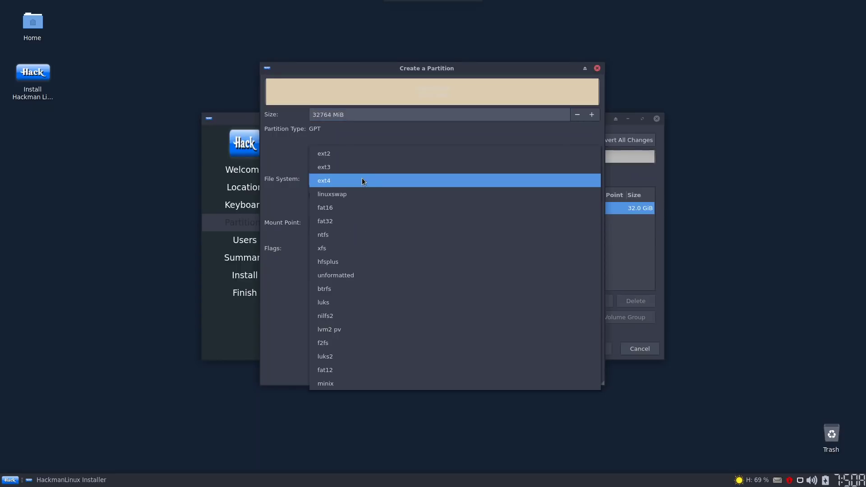
pyautogui.click(354, 217)
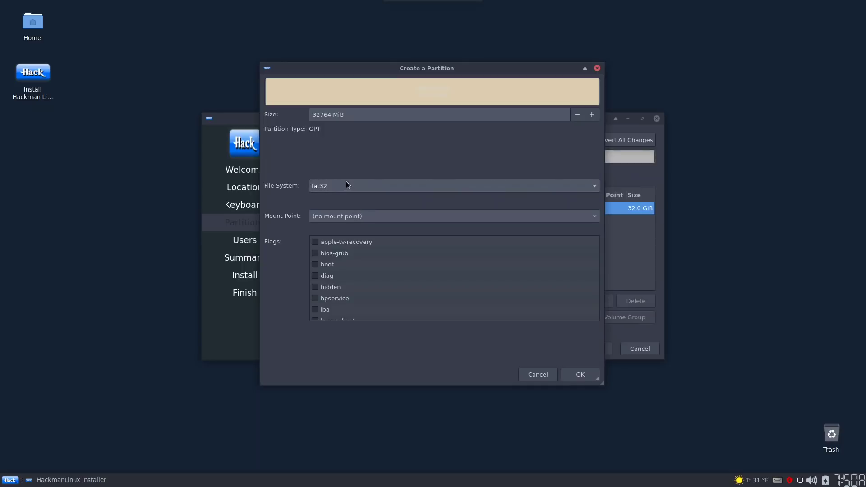
pyautogui.tripleClick(334, 116)
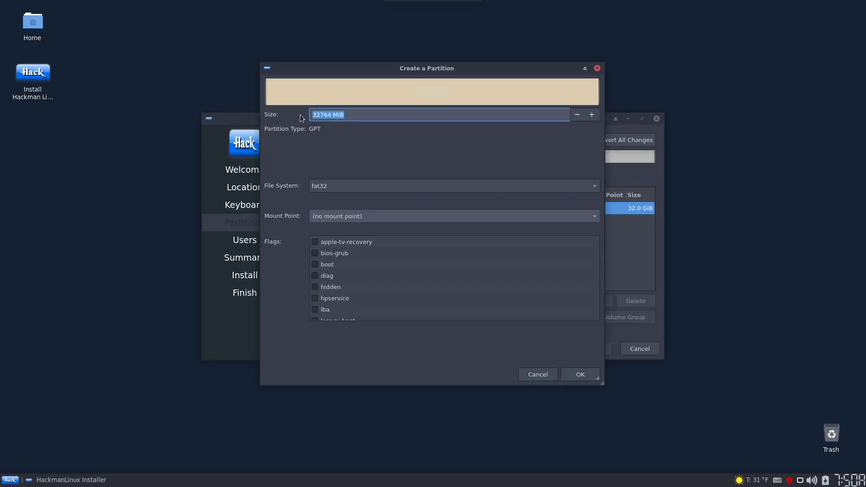
pyautogui.click(319, 114)
pyautogui.press('BackSpace')
pyautogui.press('BackSpace')
pyautogui.press('BackSpace')
pyautogui.press('BackSpace')
pyautogui.press('BackSpace')
pyautogui.write('300')
# Mount the new partition at /boot/efi, give it the boot flag and confirm it
pyautogui.click(595, 219)
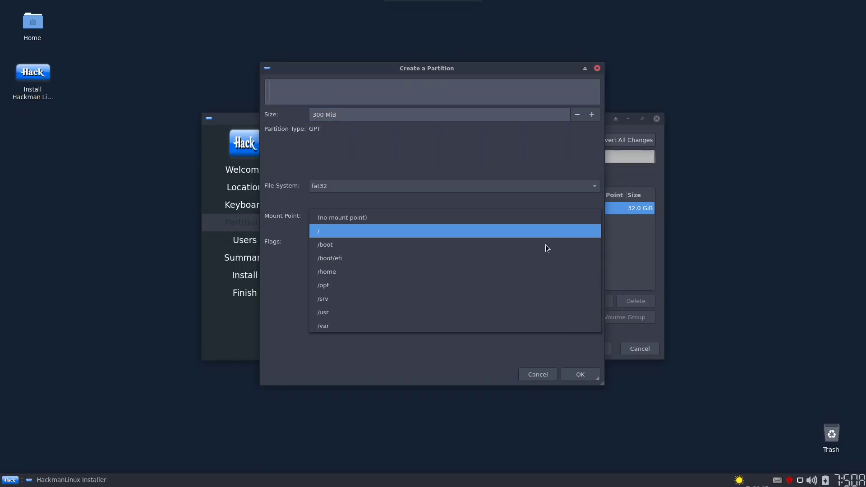
pyautogui.click(535, 255)
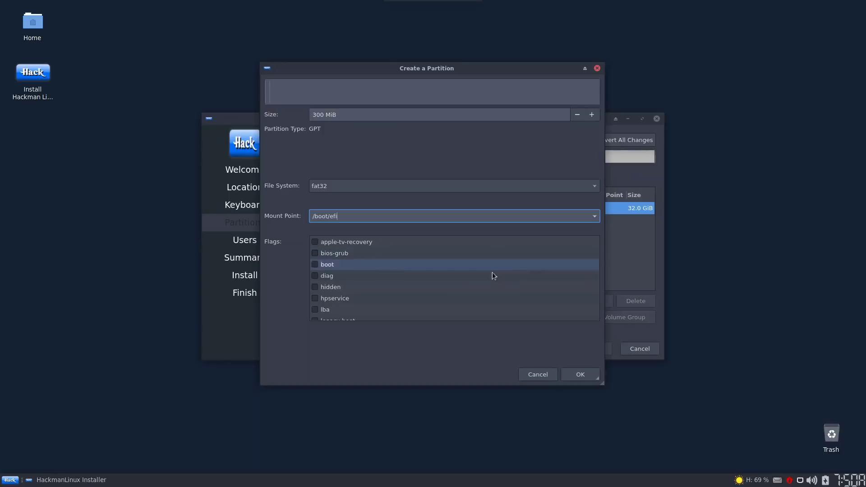
pyautogui.click(318, 264)
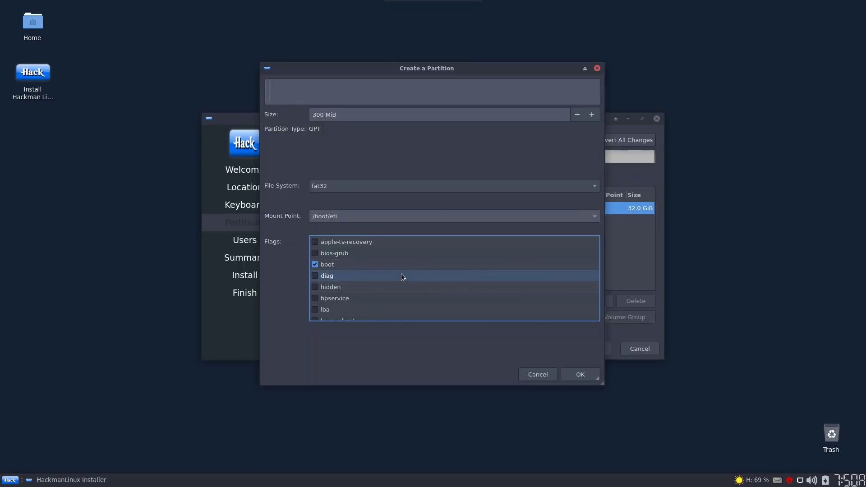
pyautogui.scroll(-1, 401, 274)
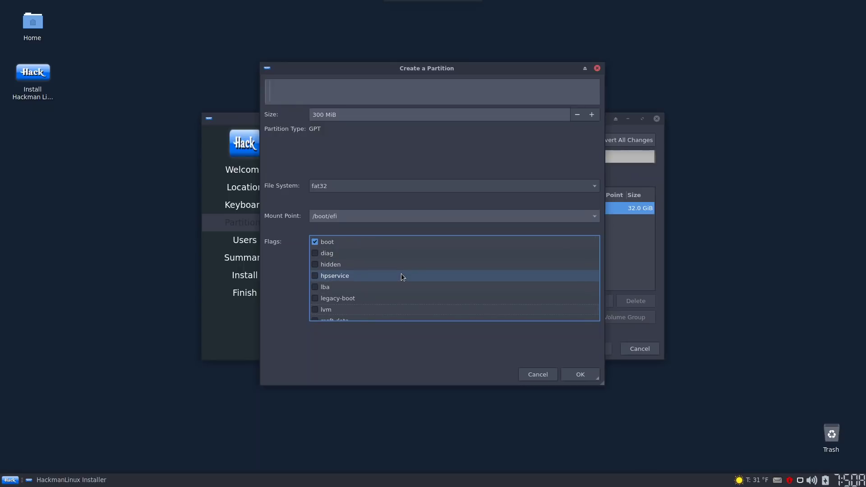
pyautogui.scroll(-3, 402, 277)
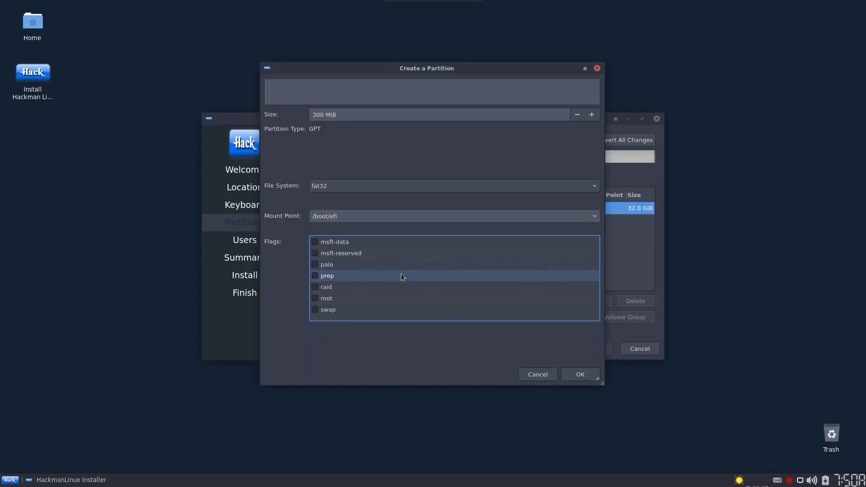
pyautogui.scroll(5, 392, 262)
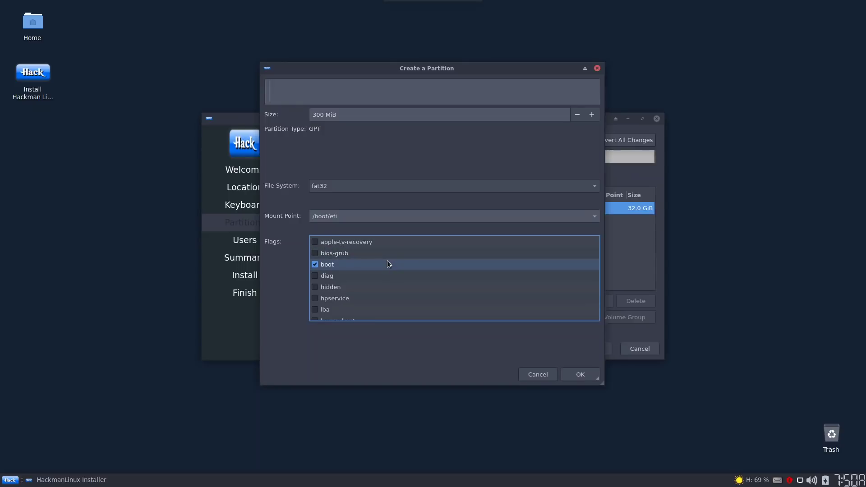
pyautogui.scroll(-1, 387, 261)
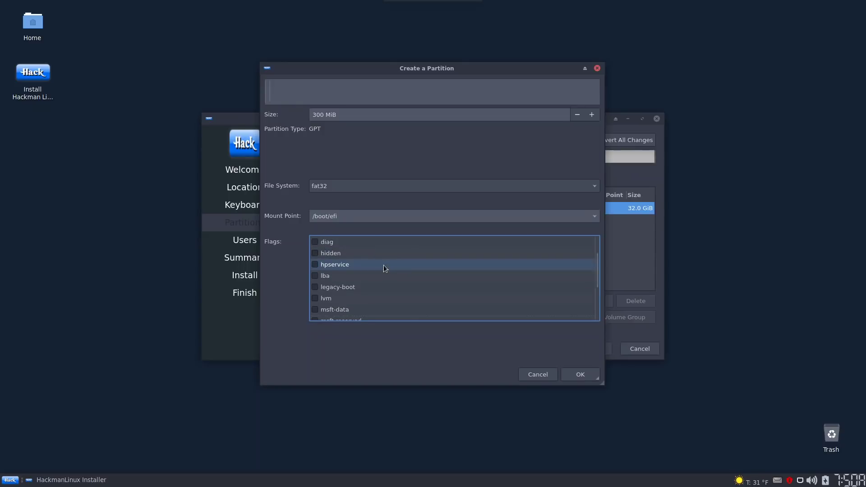
pyautogui.scroll(1, 383, 264)
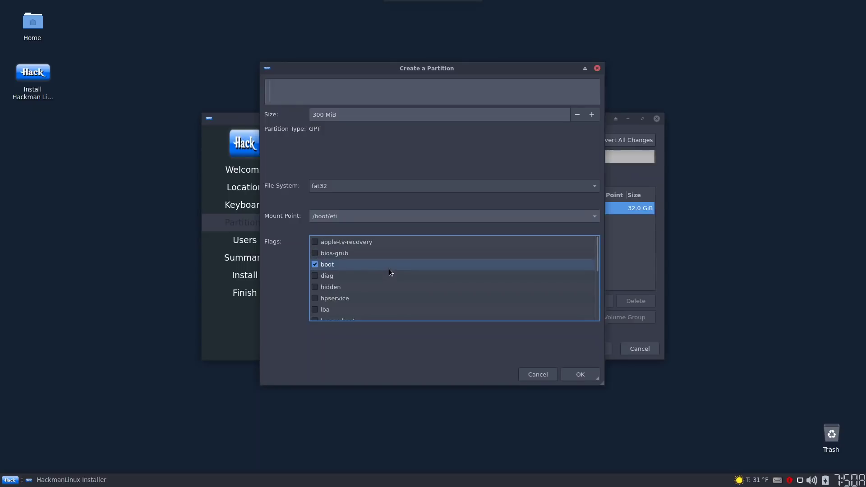
pyautogui.click(570, 374)
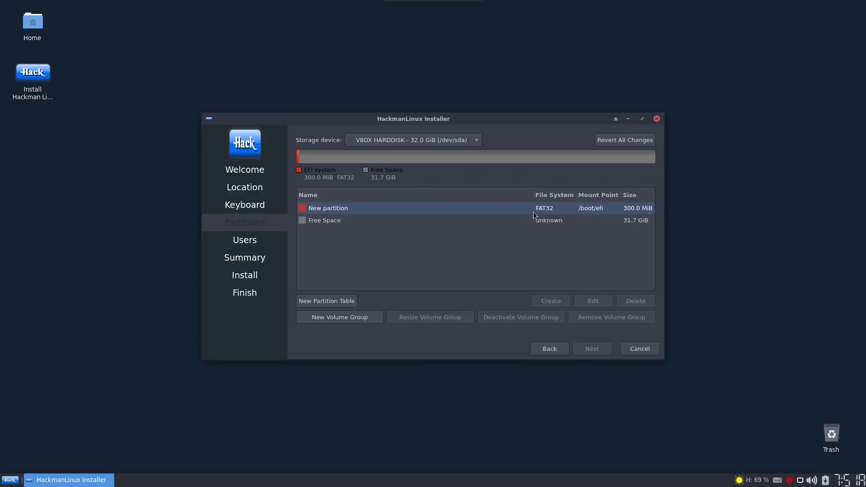
# Create an ext4 root partition mounted at / in the remaining 31.7 GiB
pyautogui.click(339, 219)
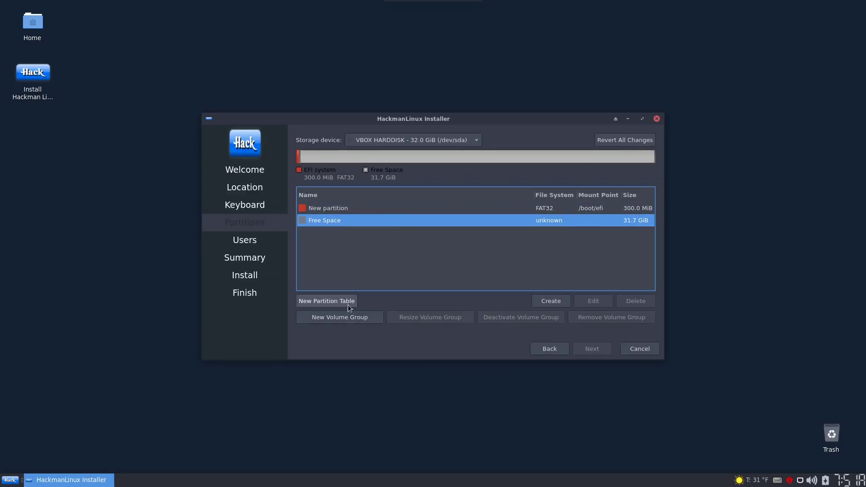
pyautogui.click(548, 300)
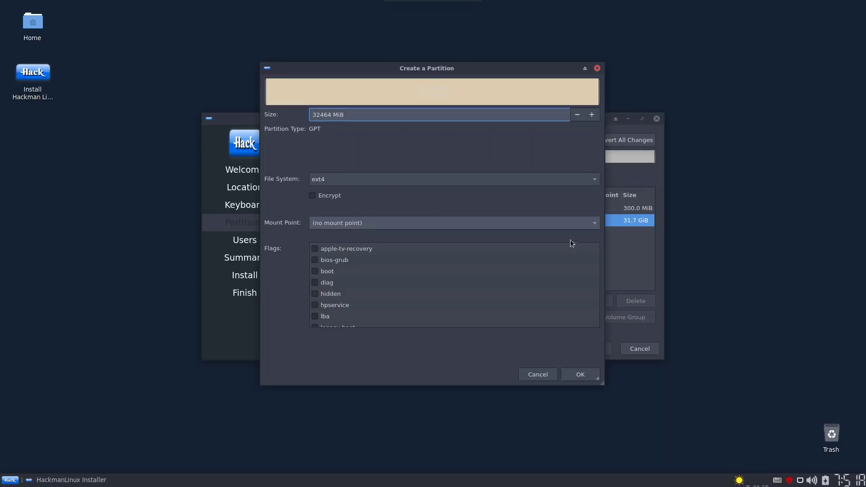
pyautogui.click(588, 224)
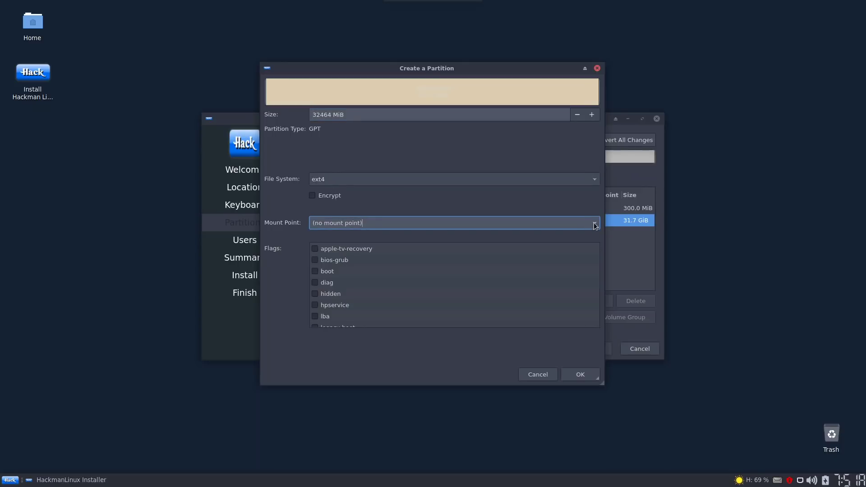
pyautogui.click(594, 225)
pyautogui.click(510, 239)
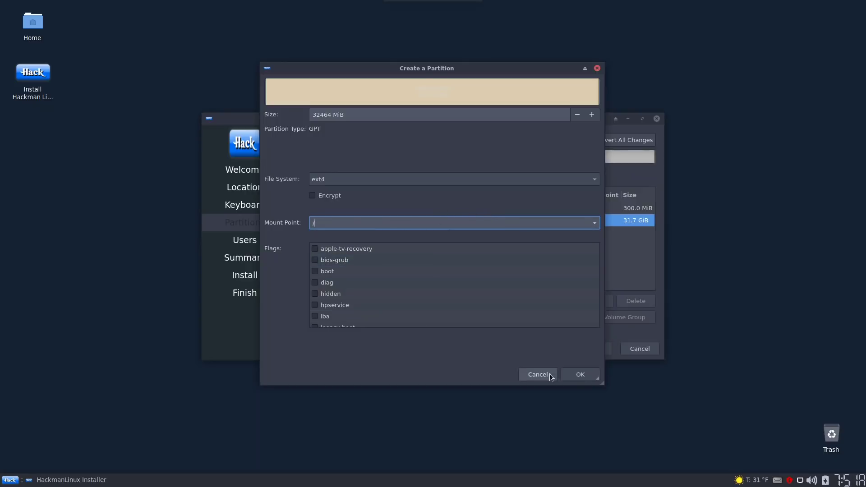
pyautogui.click(573, 376)
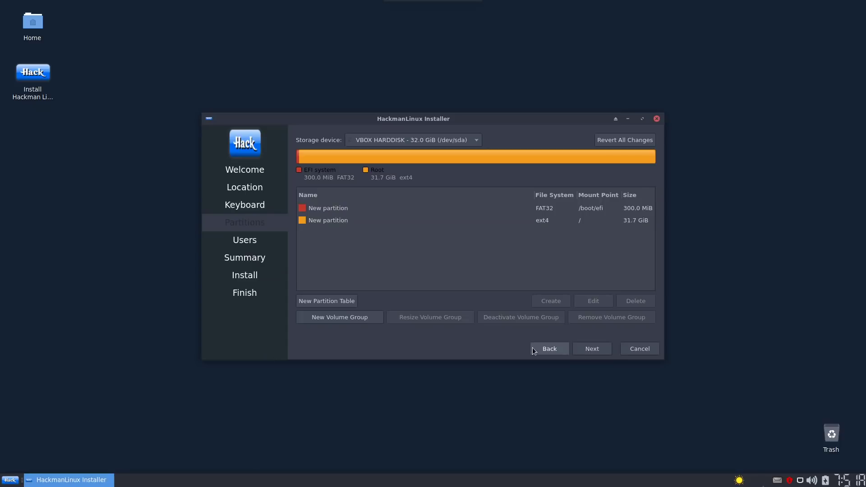
# Reconfirm the FAT32 /boot/efi partition settings and continue to user setup
pyautogui.click(343, 208)
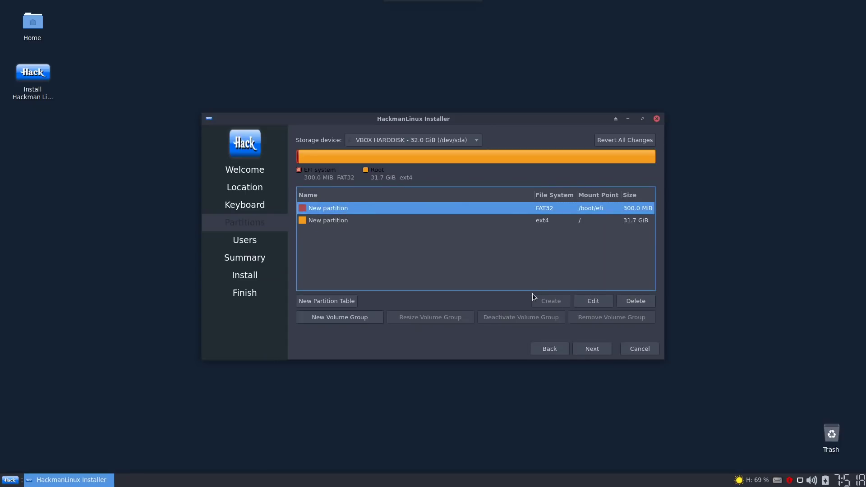
pyautogui.click(603, 300)
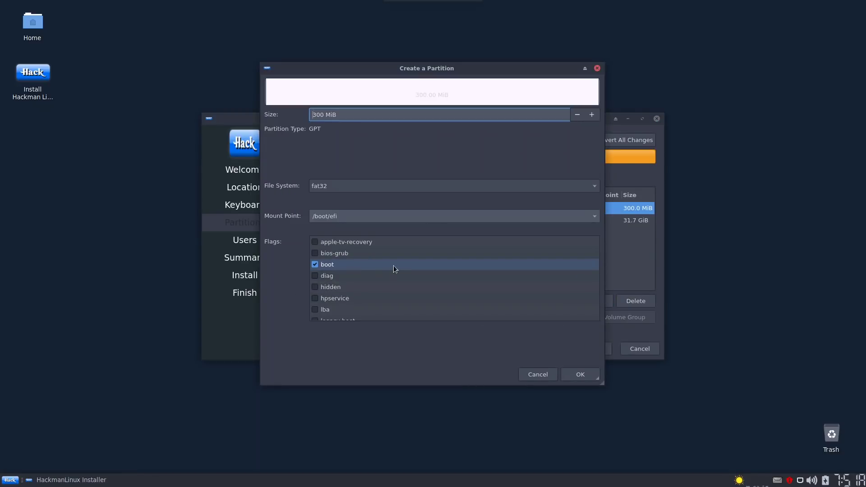
pyautogui.click(582, 374)
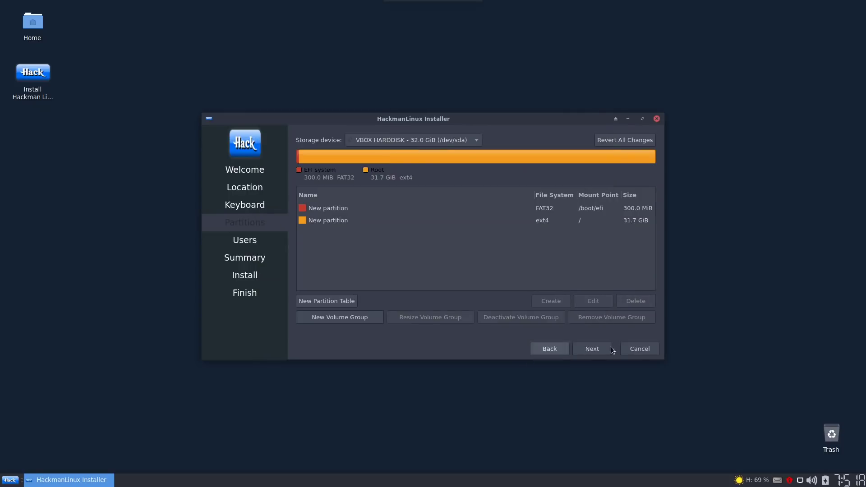
pyautogui.click(592, 348)
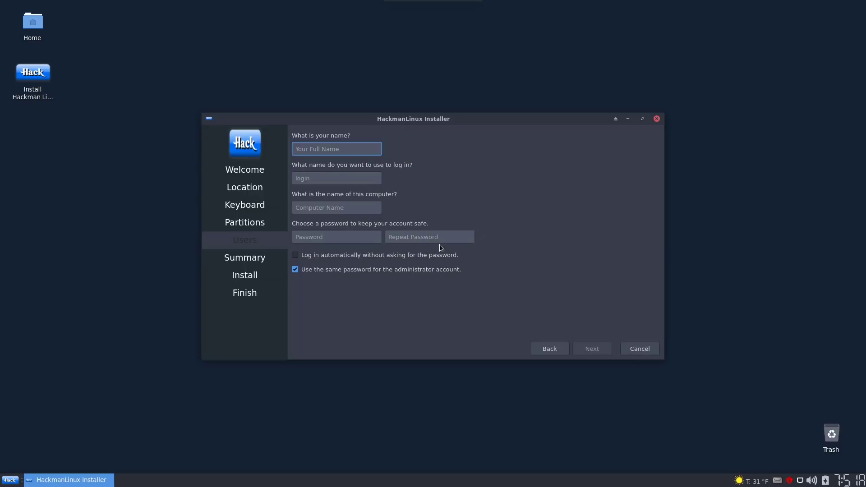
# Enter the user's name and the account password, then continue to the installation summary
pyautogui.write('otb')
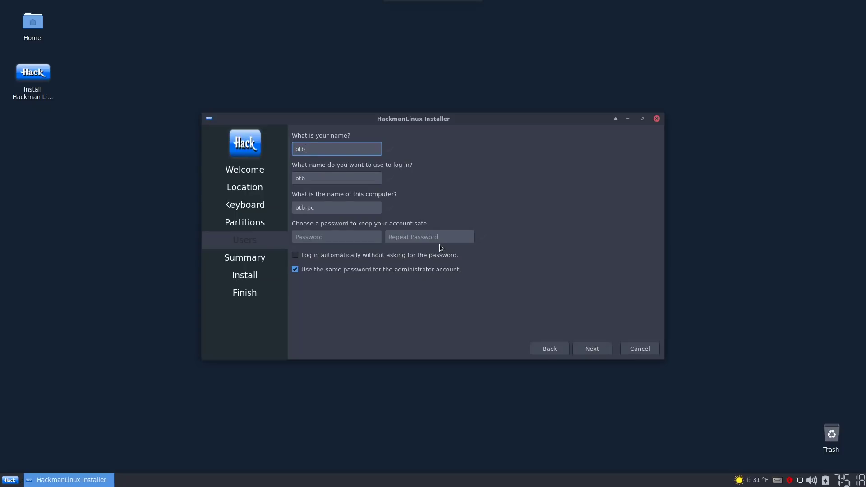
pyautogui.press('Tab')
pyautogui.press('Tab')
pyautogui.press('Tab')
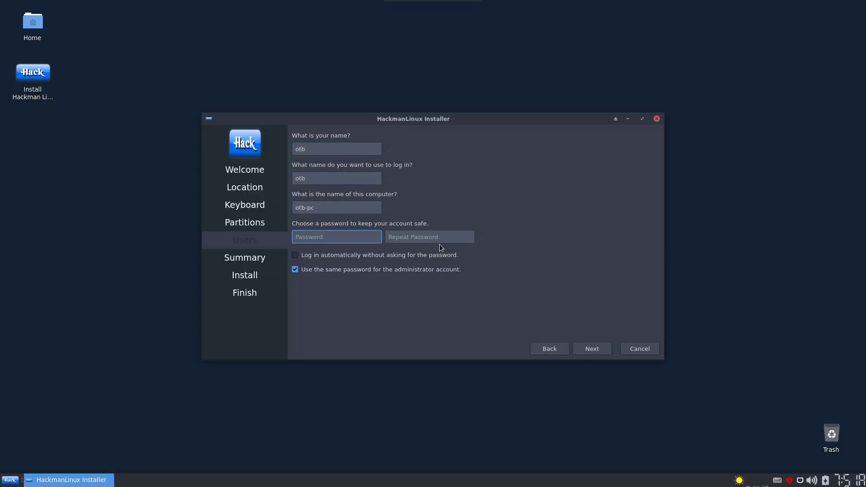
pyautogui.write('1234567')
pyautogui.press('Tab')
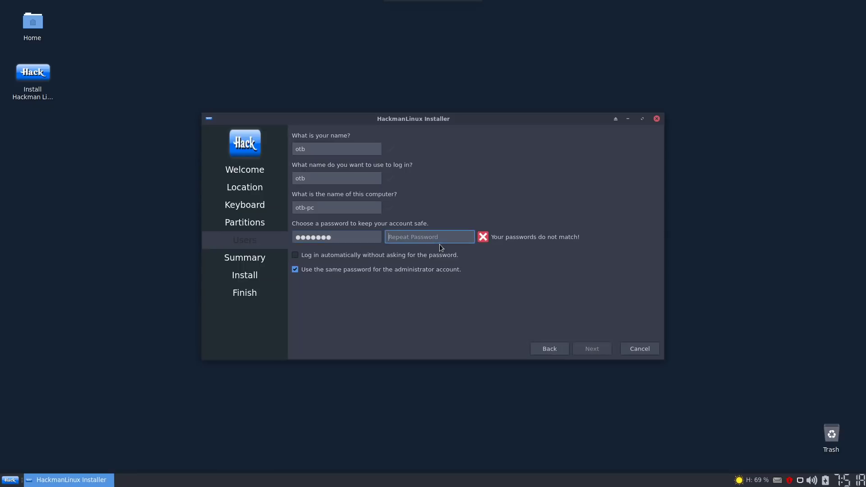
pyautogui.write('1234567')
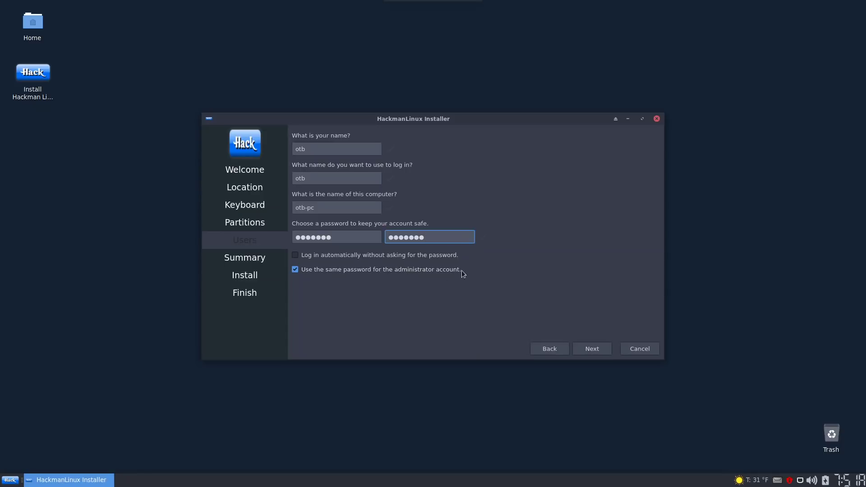
pyautogui.click(599, 353)
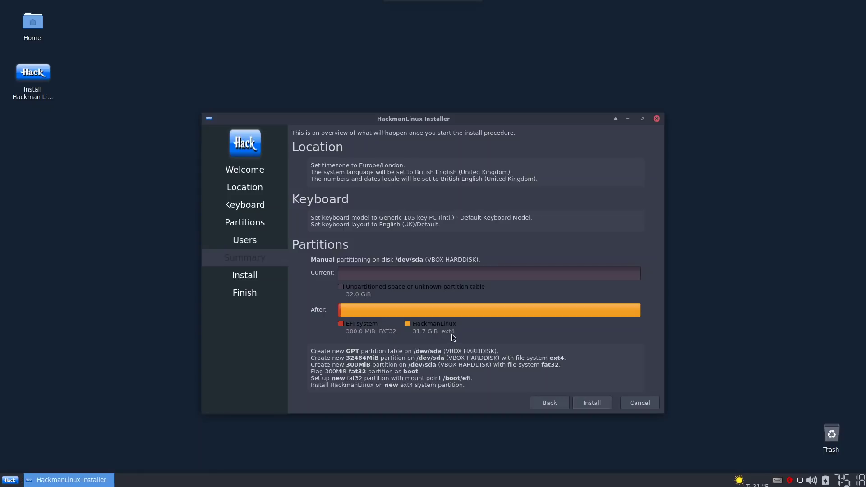
# Start the HackmanLinux 2020.2 installation and confirm writing the changes to disk
pyautogui.click(588, 402)
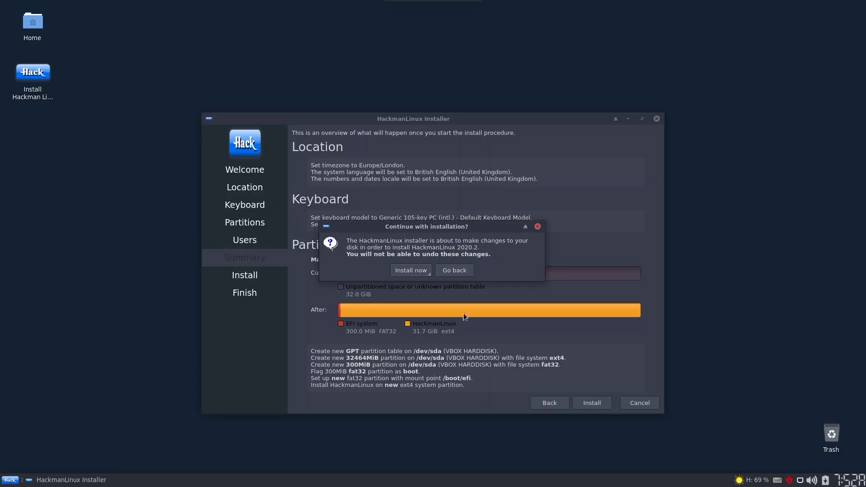
pyautogui.click(410, 271)
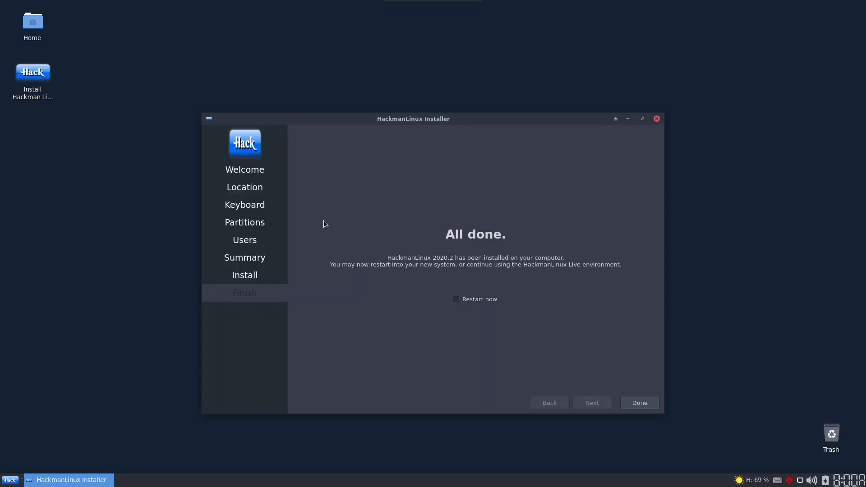
# Click Done on the All done page to restart into the installed system
pyautogui.click(634, 404)
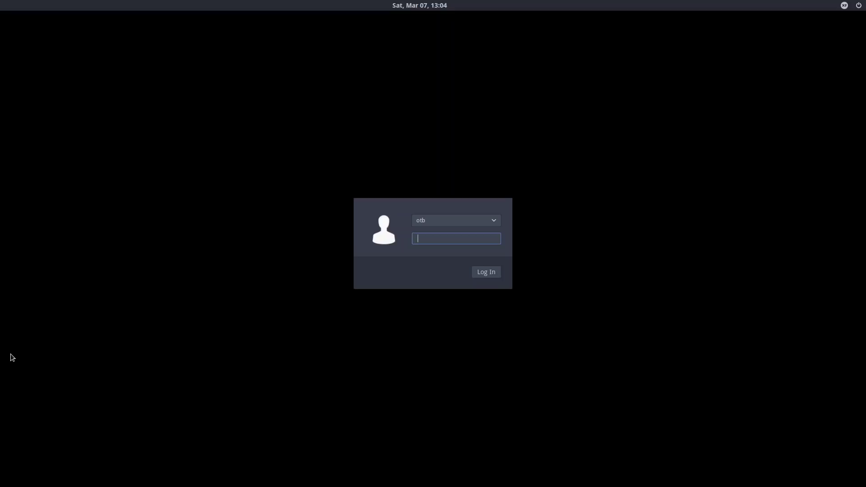
# Enter the account password at the LightDM login screen to log in
pyautogui.write('•••••••')
pyautogui.press('Return')
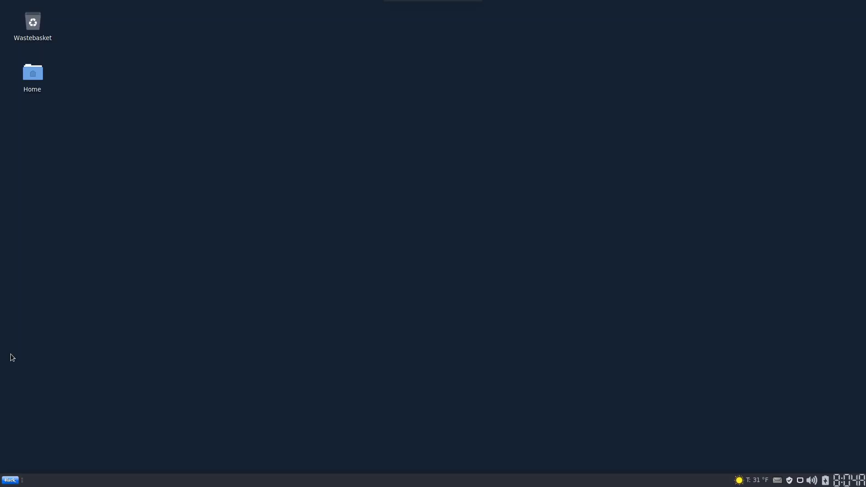
pyautogui.click(12, 481)
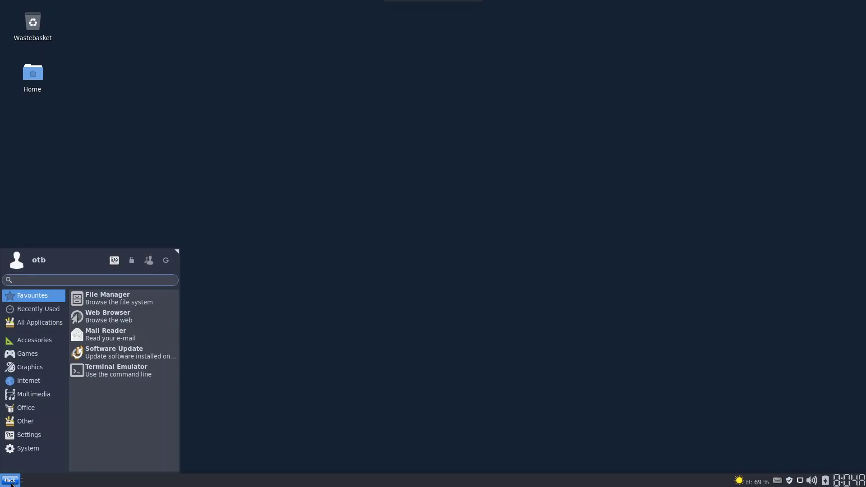
pyautogui.click(299, 314)
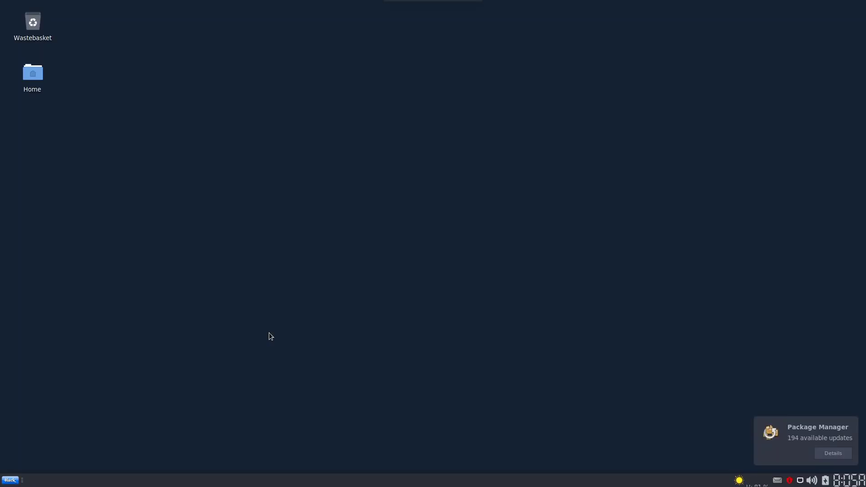
# Open Desktop Settings from the desktop menu and choose Other... in the Folder list
pyautogui.rightClick(263, 151)
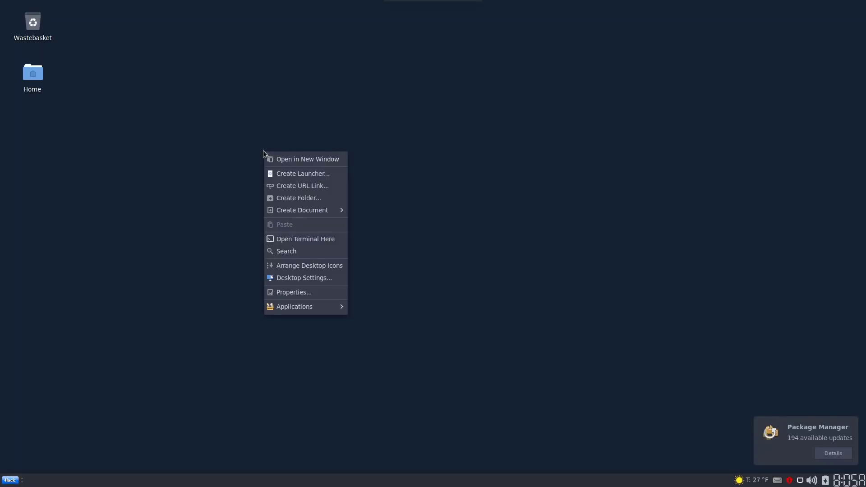
pyautogui.click(310, 278)
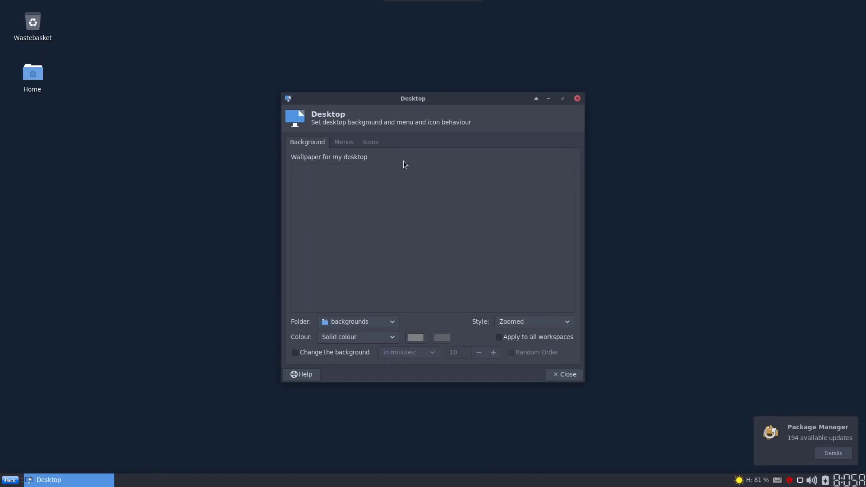
pyautogui.click(391, 322)
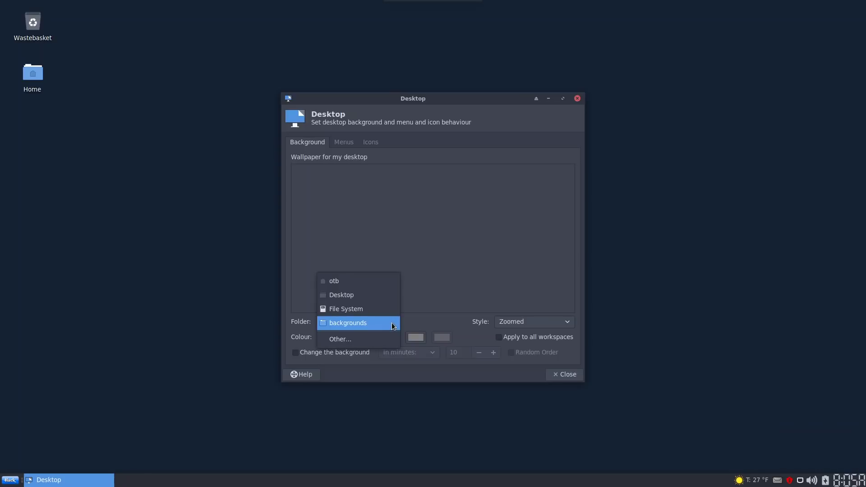
pyautogui.click(367, 309)
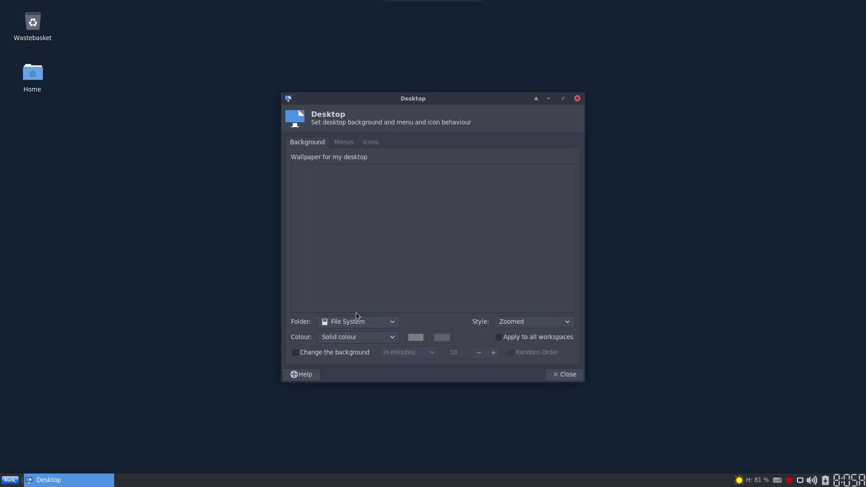
pyautogui.click(357, 323)
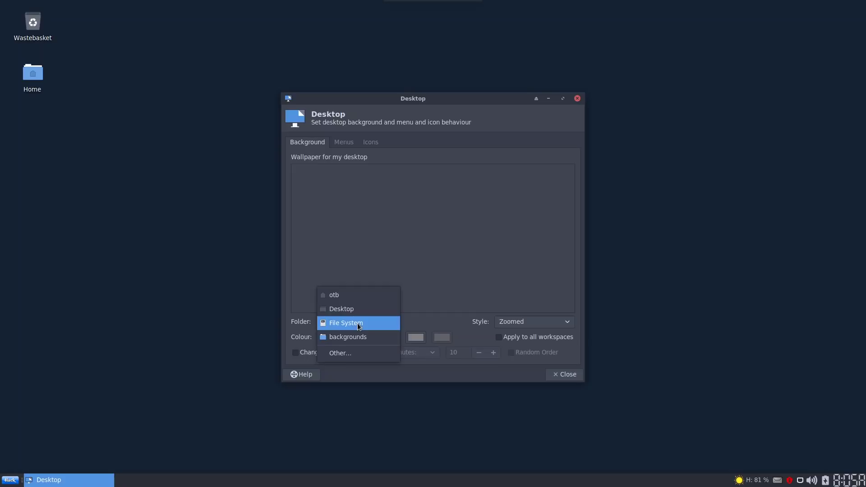
pyautogui.click(344, 353)
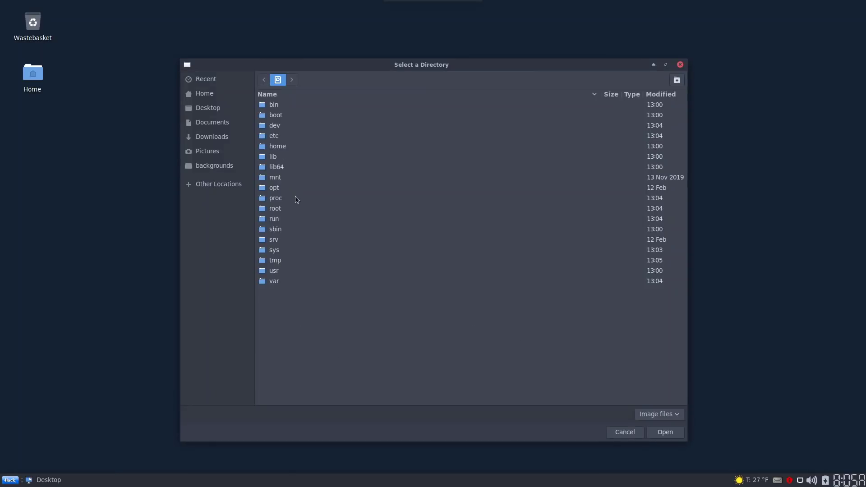
# Navigate to /usr/share/backgrounds/xfce and use it as the wallpaper folder
pyautogui.doubleClick(275, 271)
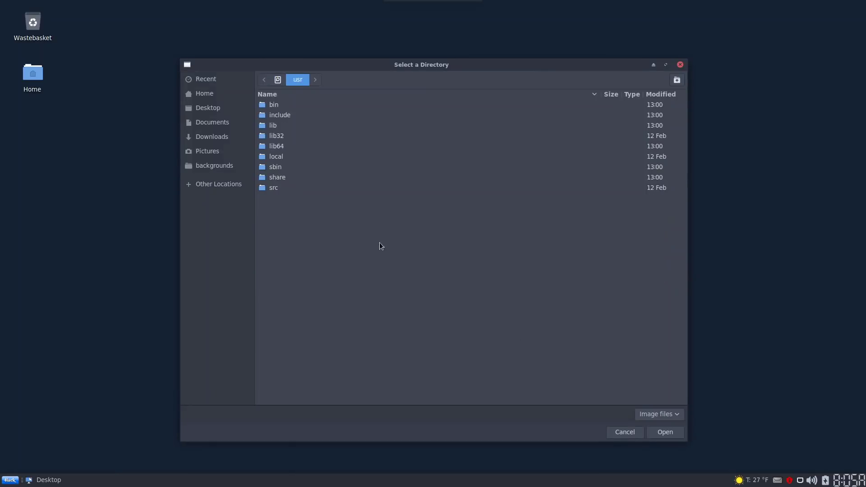
pyautogui.doubleClick(276, 177)
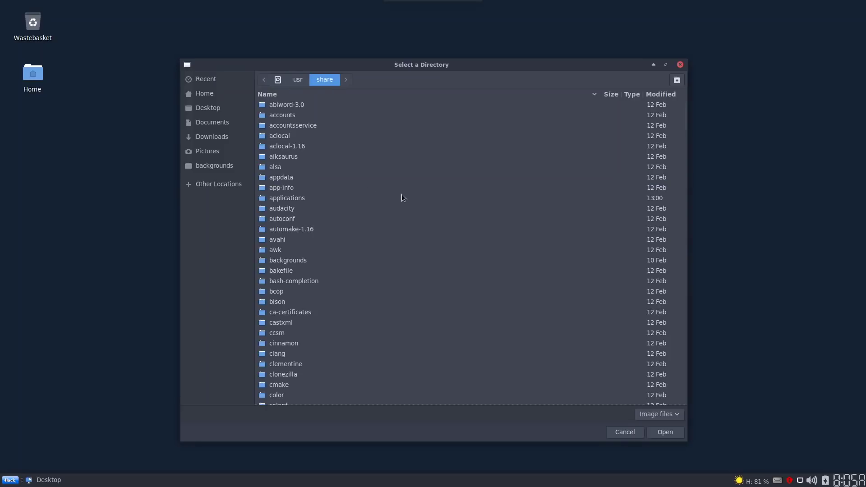
pyautogui.doubleClick(294, 262)
pyautogui.click(273, 104)
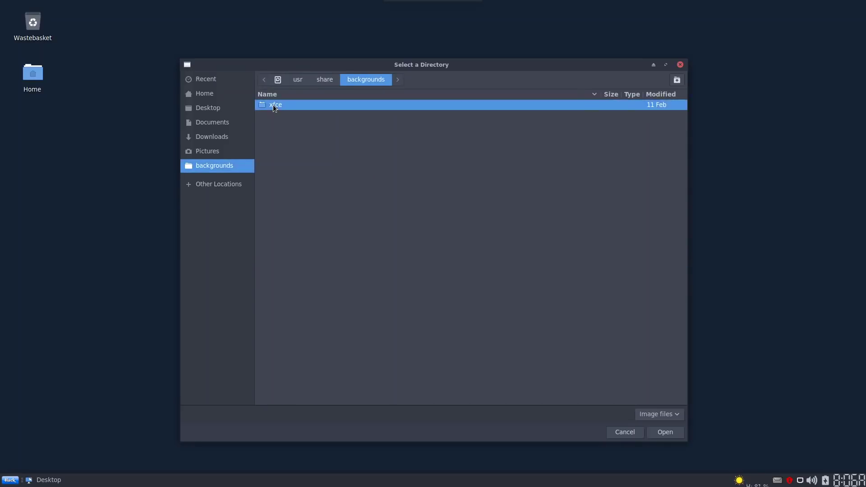
pyautogui.doubleClick(272, 104)
pyautogui.click(662, 433)
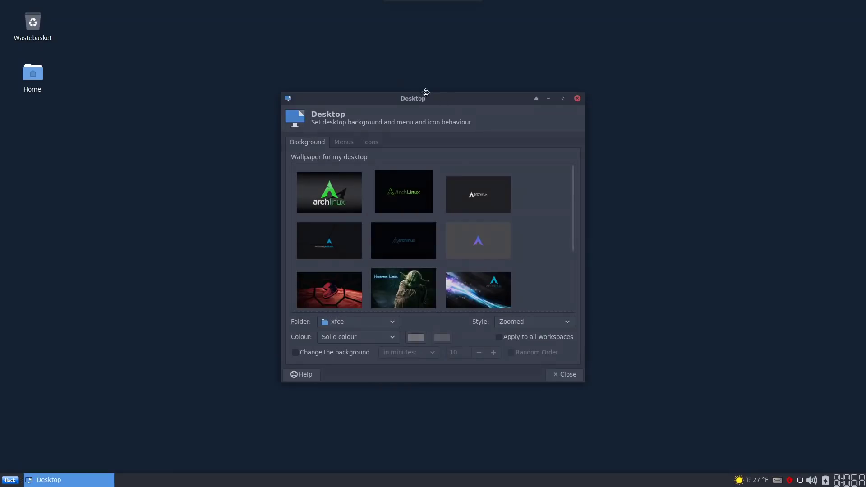
# Try the Yoda and Arch streaks wallpapers, settle on Arch Linux blue rings, and close settings
pyautogui.moveTo(425, 92); pyautogui.dragTo(281, 20)
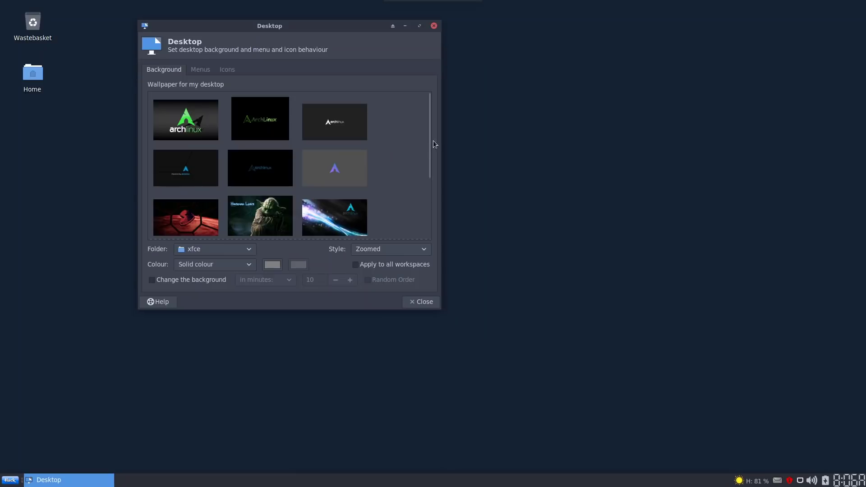
pyautogui.moveTo(427, 142)
pyautogui.mouseDown()
pyautogui.moveTo(423, 221)
pyautogui.moveTo(437, 195)
pyautogui.moveTo(427, 142)
pyautogui.moveTo(421, 224)
pyautogui.moveTo(426, 143)
pyautogui.mouseUp()
pyautogui.moveTo(428, 151); pyautogui.dragTo(431, 196)
pyautogui.click(261, 134)
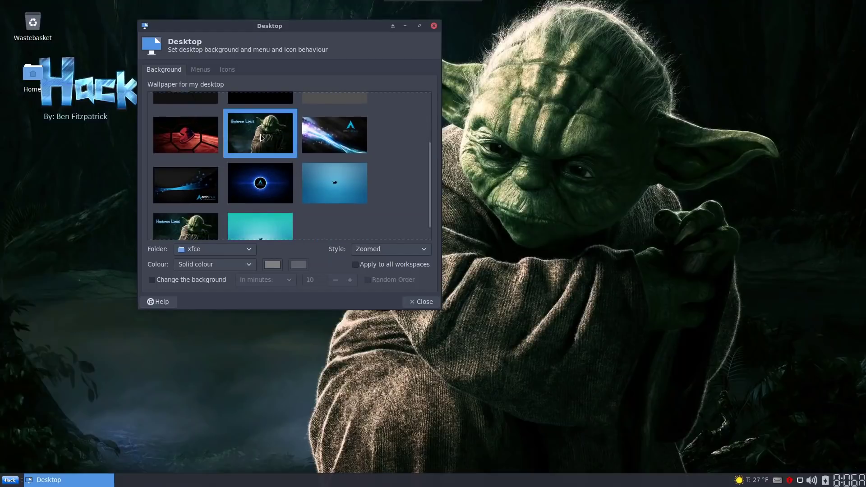
pyautogui.moveTo(301, 29); pyautogui.dragTo(352, 91)
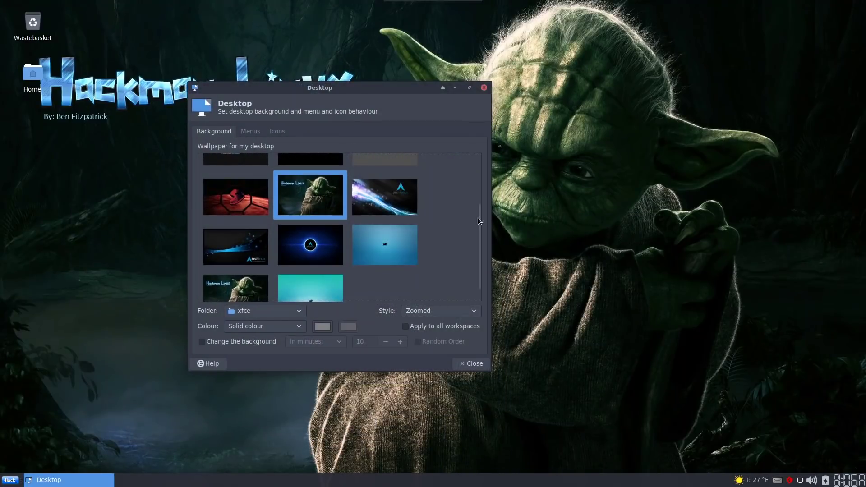
pyautogui.click(392, 194)
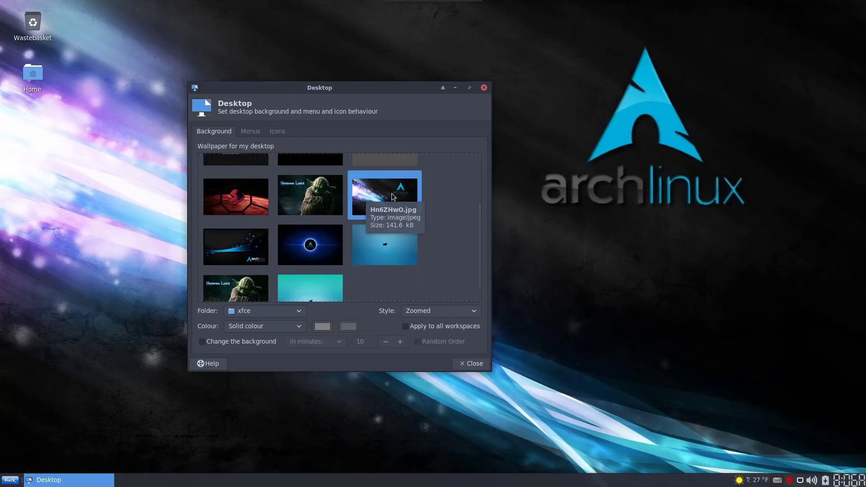
pyautogui.click(243, 242)
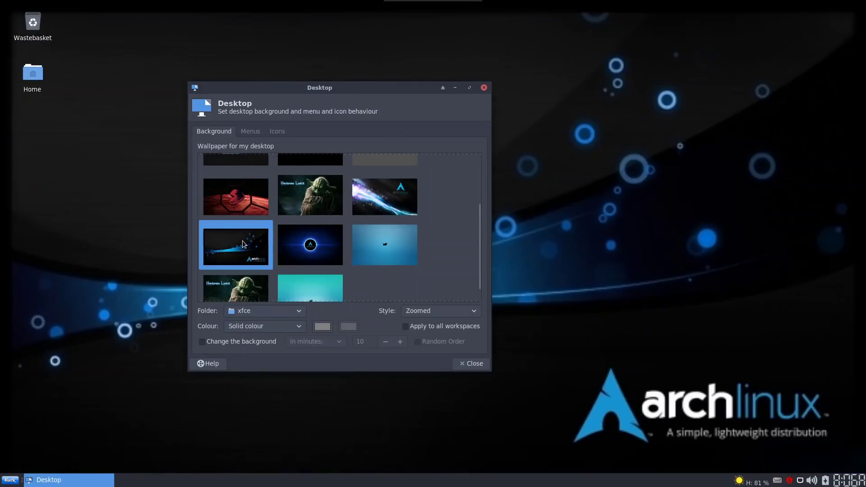
pyautogui.click(470, 363)
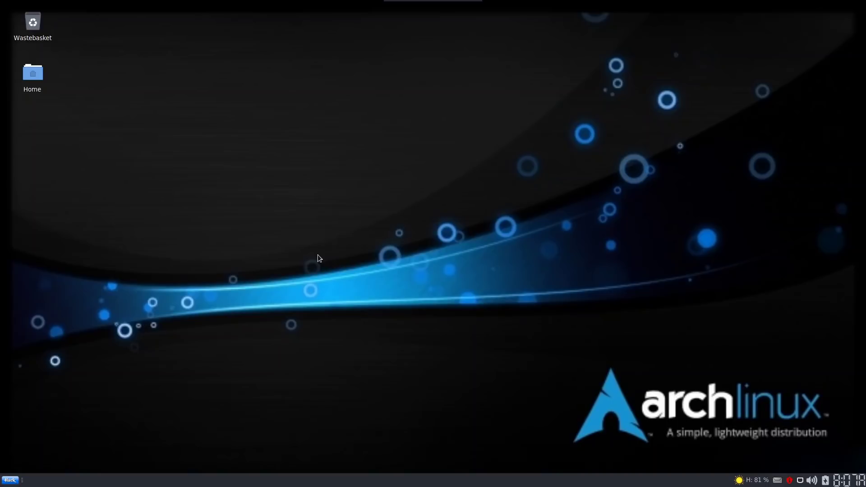
# Launch a terminal from the applications menu and maximise it
pyautogui.click(10, 479)
pyautogui.click(134, 373)
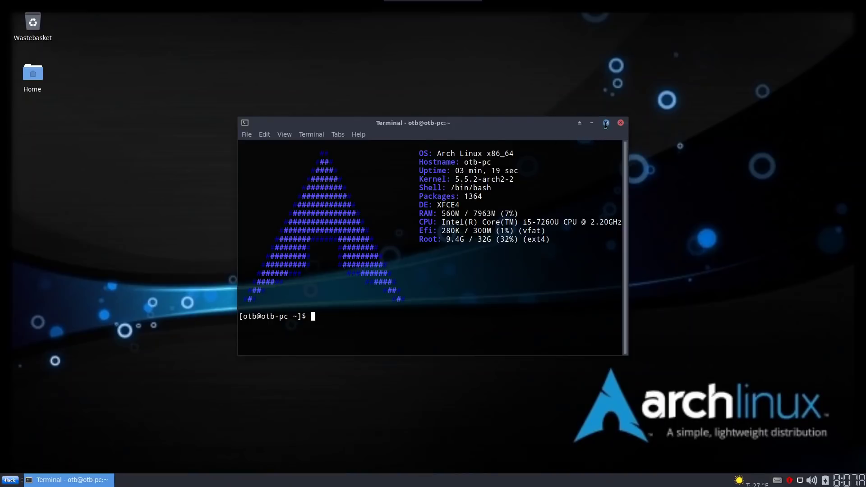
pyautogui.click(605, 123)
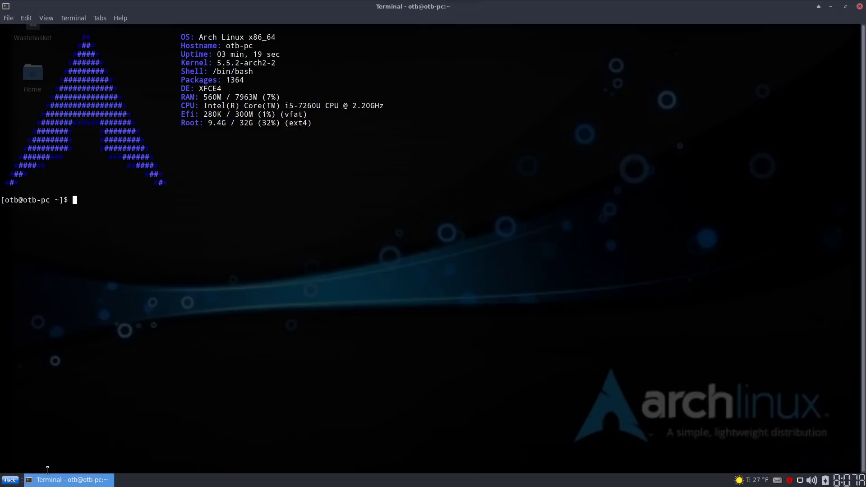
# Run cat /etc/pacman.conf, scroll to the hackmanLinux repository entry, then close the terminal
pyautogui.write('cat /etc/pacma')
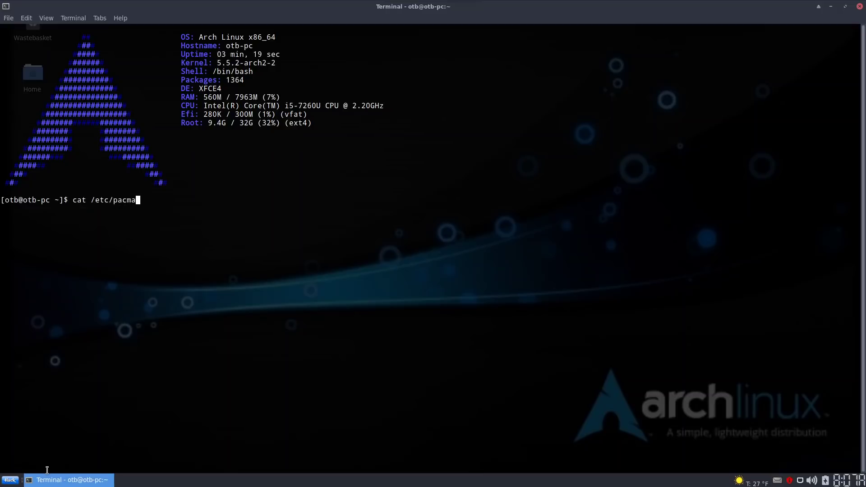
pyautogui.write('n.conf')
pyautogui.press('Return')
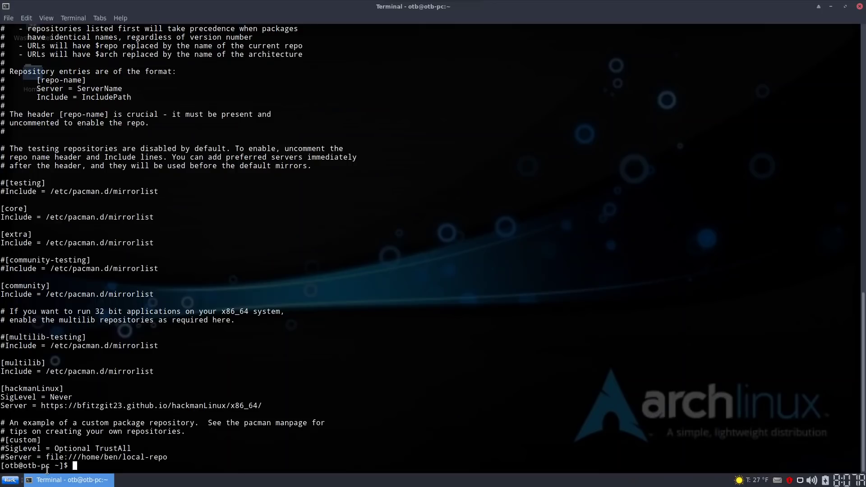
pyautogui.scroll(12, 213, 303)
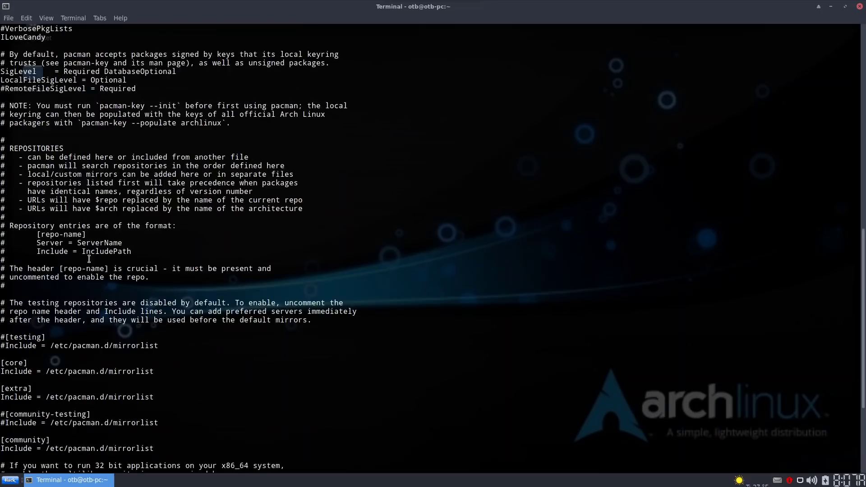
pyautogui.scroll(10, 214, 302)
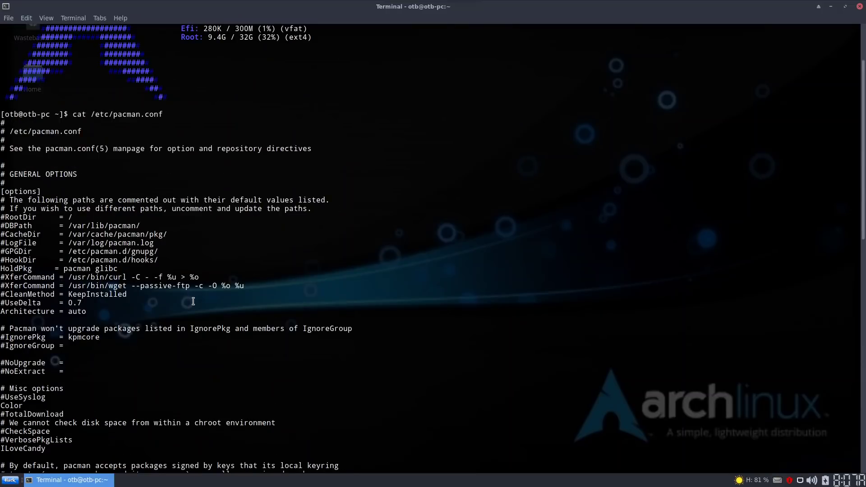
pyautogui.scroll(-6, 170, 329)
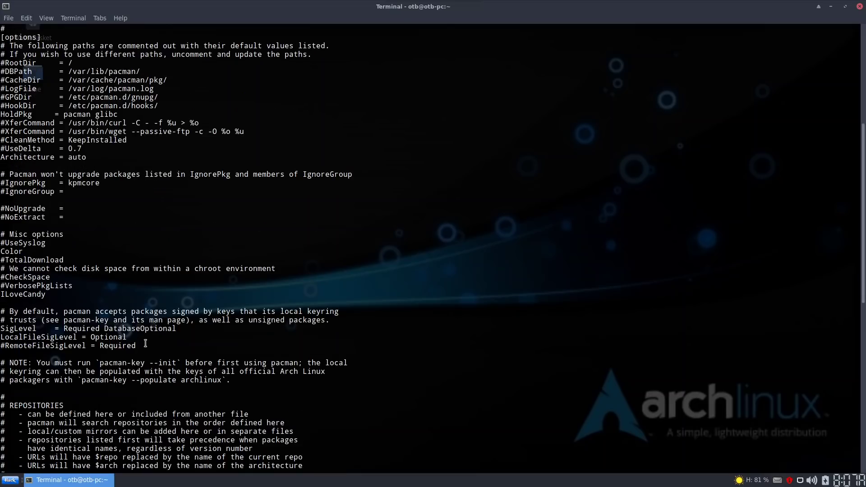
pyautogui.scroll(-2, 145, 343)
pyautogui.scroll(-4, 145, 344)
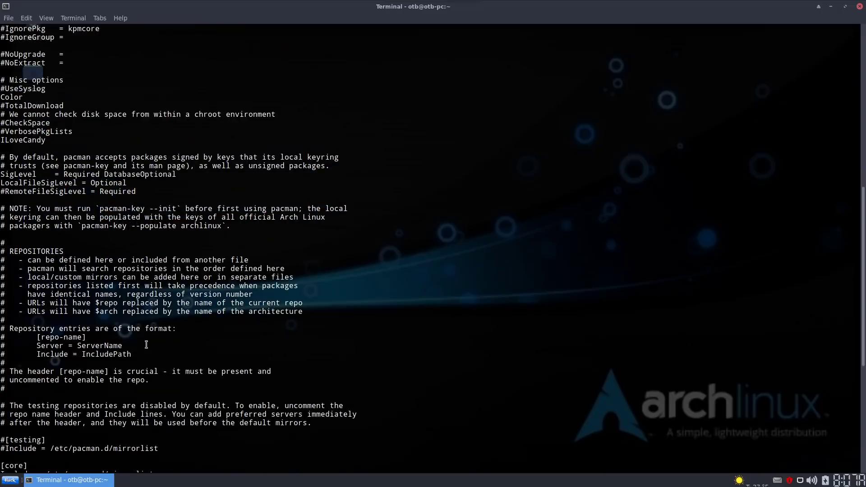
pyautogui.scroll(-2, 172, 344)
pyautogui.scroll(-4, 171, 344)
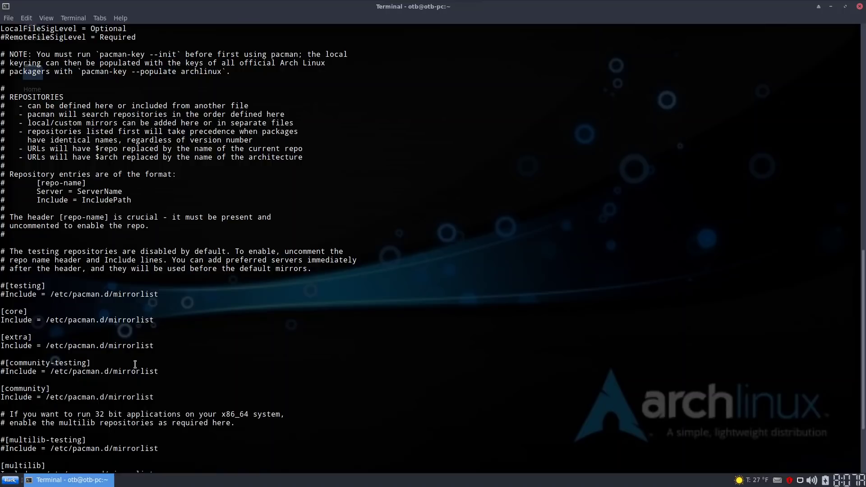
pyautogui.scroll(-4, 135, 364)
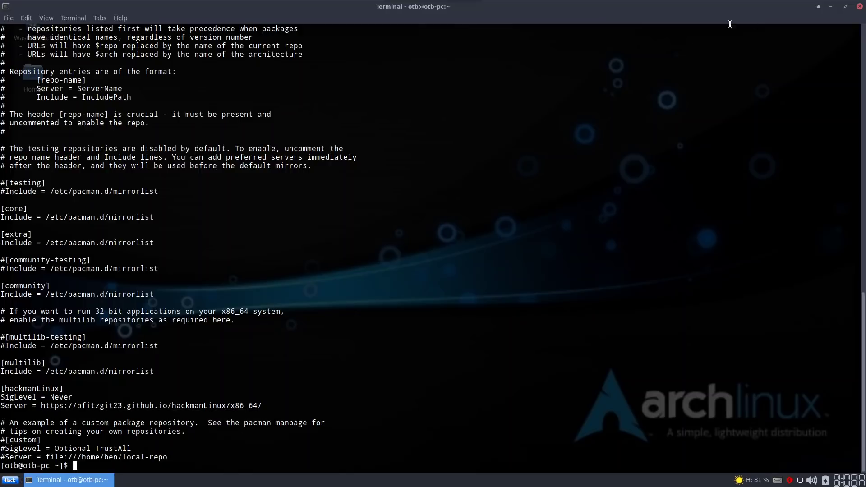
pyautogui.click(859, 7)
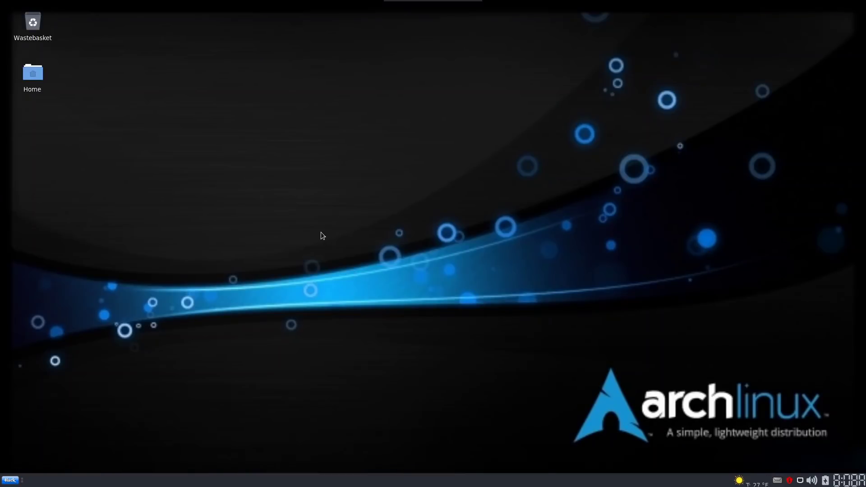
# Scroll through the Whisker Menu apps and show the Games list with Lutris and Steam
pyautogui.click(10, 480)
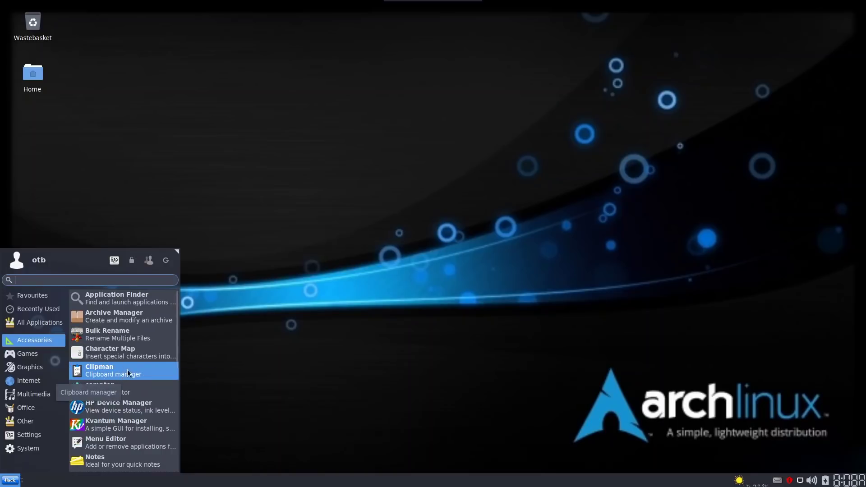
pyautogui.scroll(-2, 125, 402)
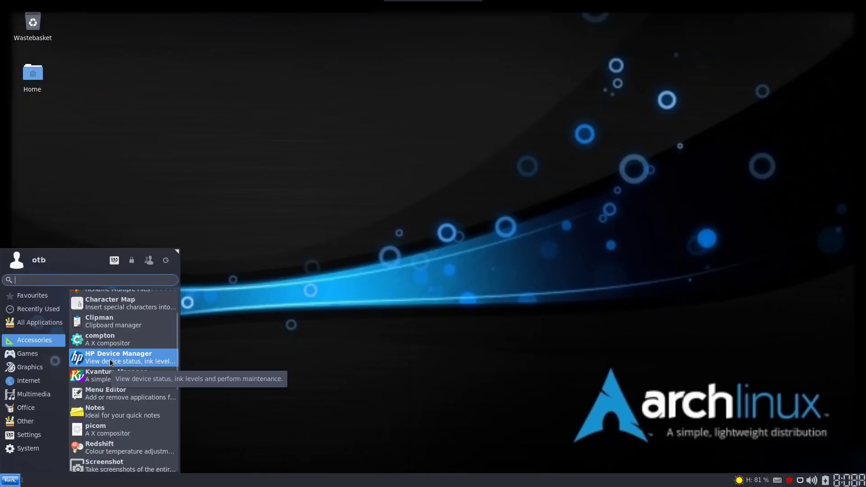
pyautogui.scroll(-2, 109, 359)
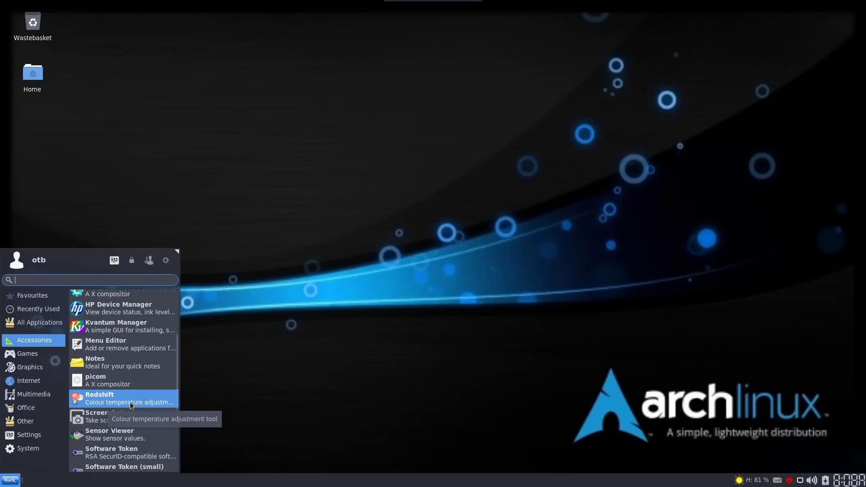
pyautogui.scroll(-3, 131, 400)
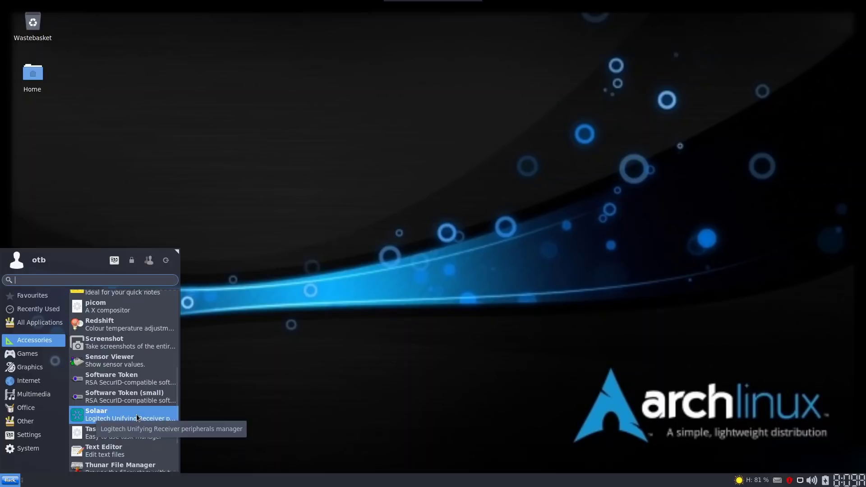
pyautogui.scroll(-3, 136, 417)
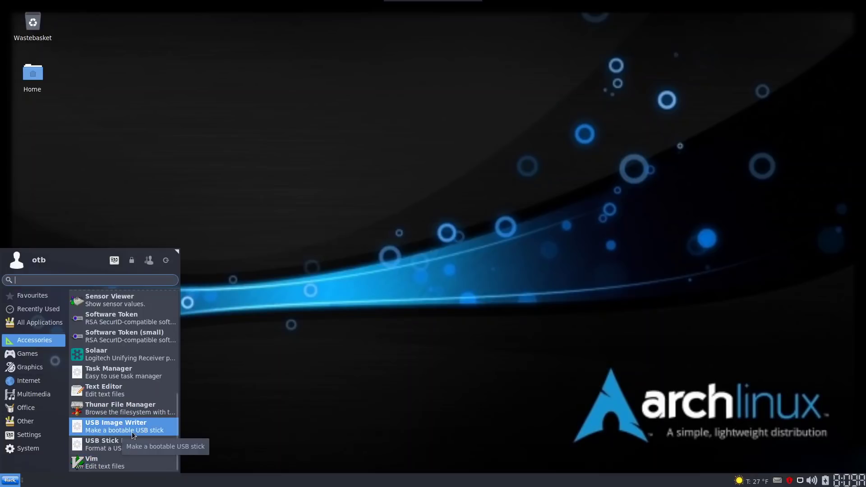
pyautogui.click(21, 355)
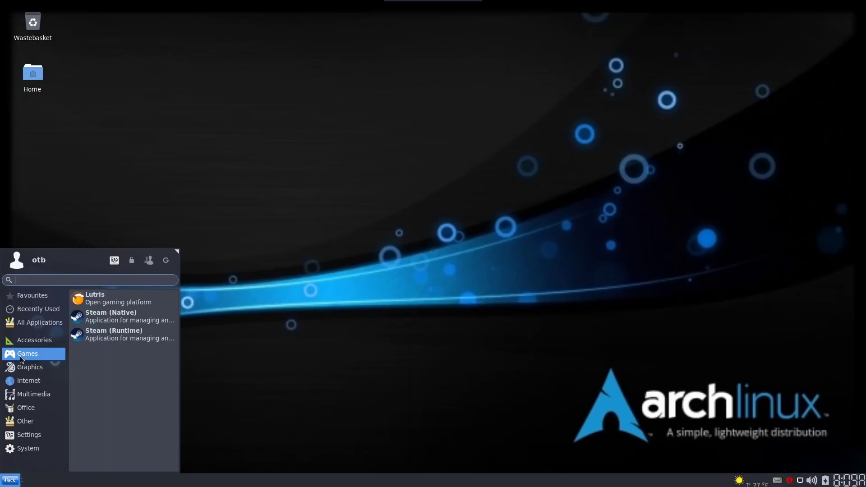
# Browse Graphics and Internet apps, then show Multimedia apps like Audacity, Kdenlive and OBS Studio
pyautogui.click(27, 367)
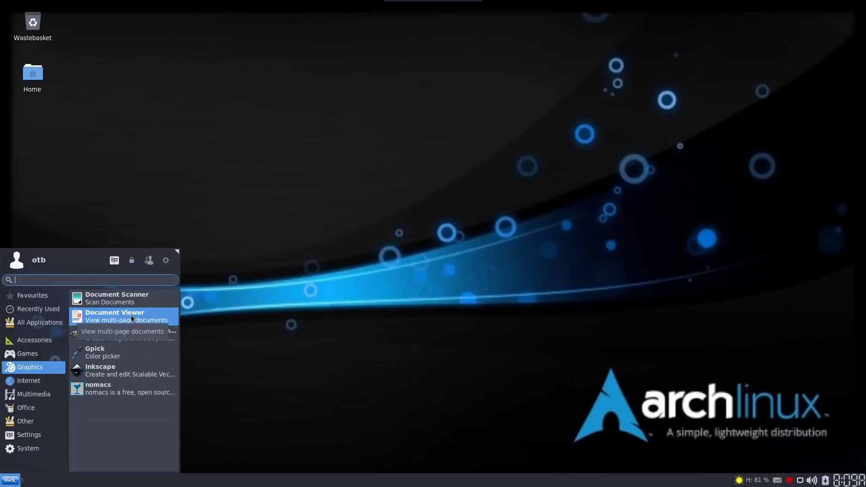
pyautogui.click(30, 377)
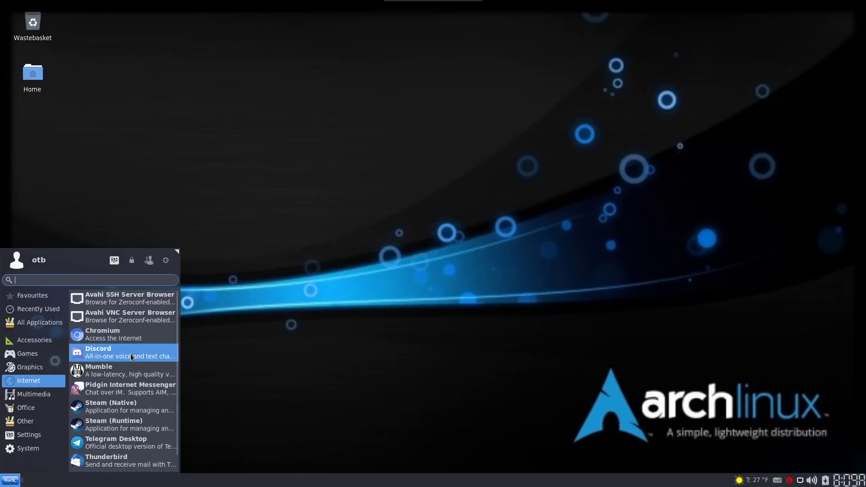
pyautogui.scroll(-1, 124, 356)
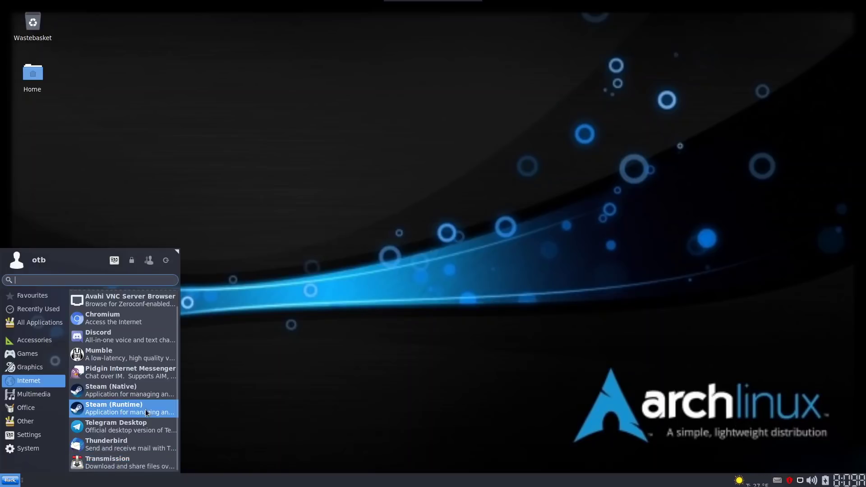
pyautogui.scroll(1, 142, 412)
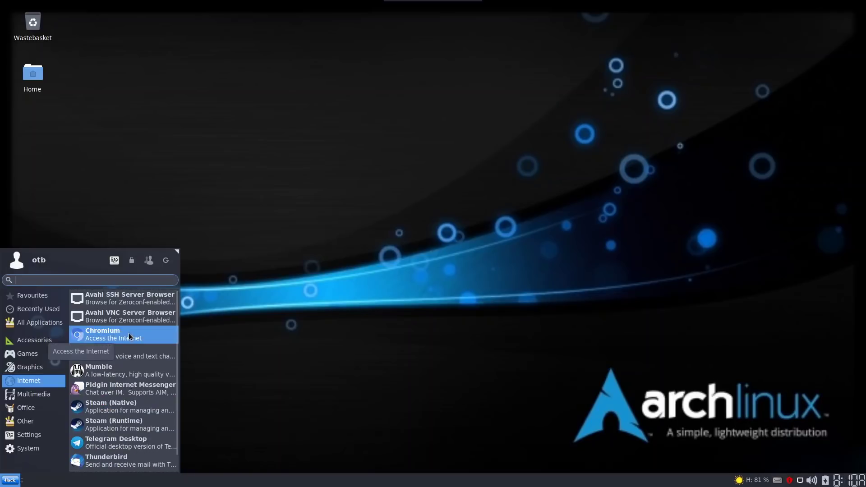
pyautogui.click(38, 393)
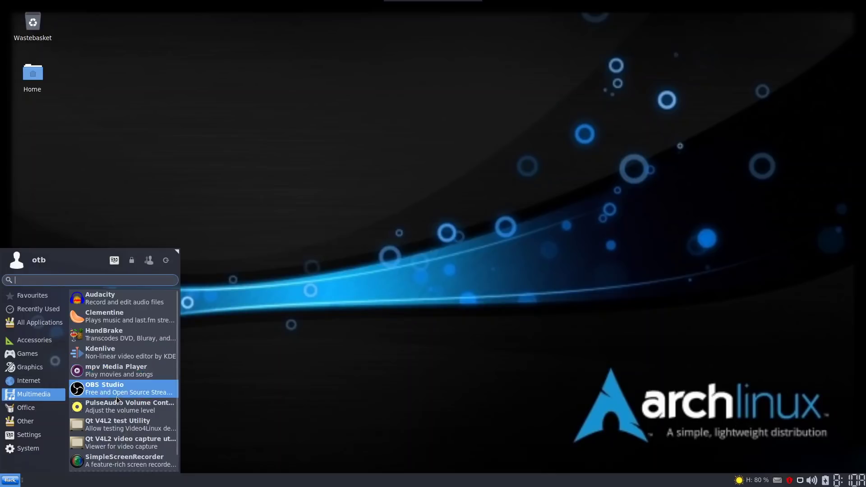
# Launch OBS Studio and finish its auto-configuration wizard optimised just for recording
pyautogui.click(93, 387)
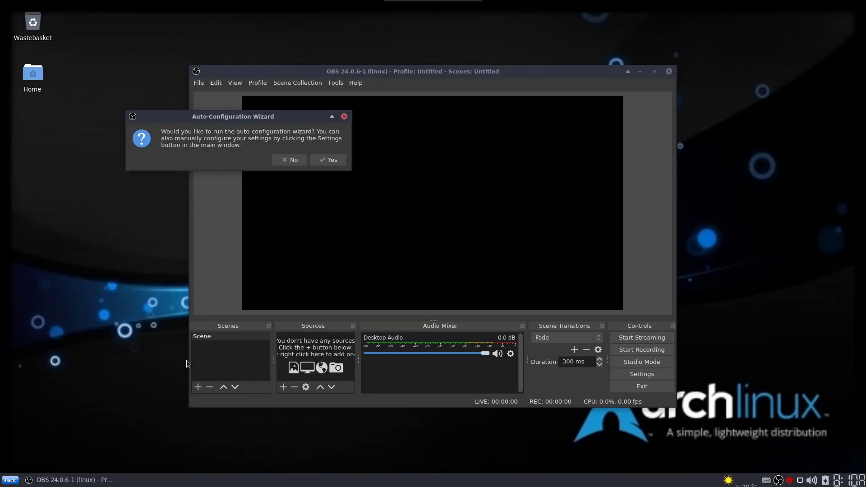
pyautogui.click(292, 160)
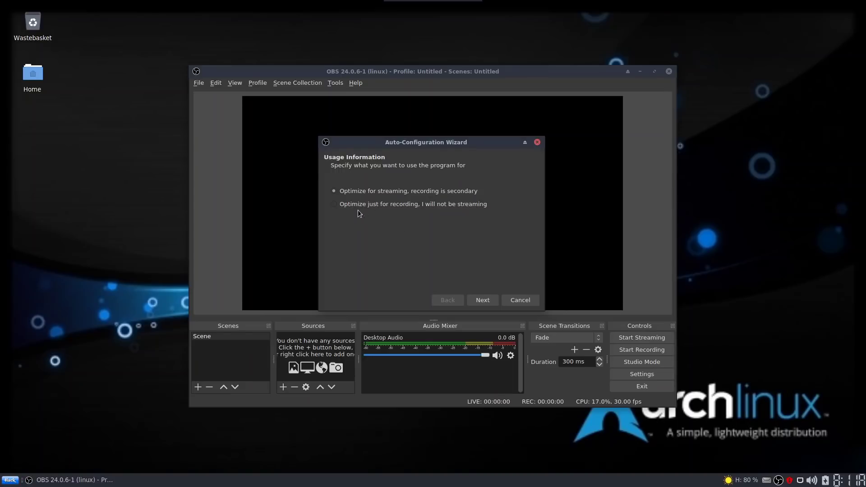
pyautogui.click(354, 205)
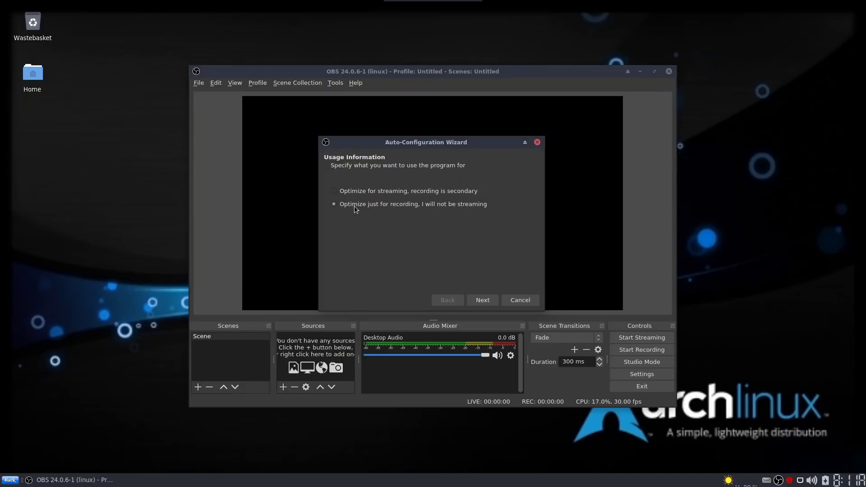
pyautogui.click(491, 298)
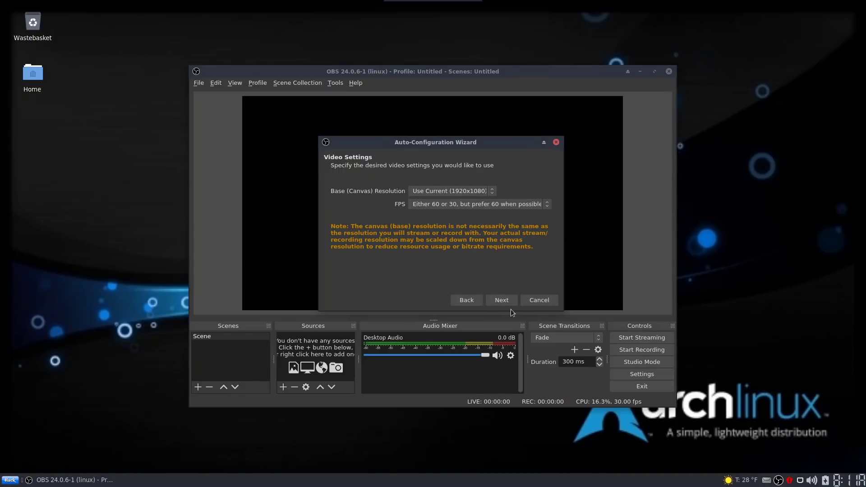
pyautogui.click(509, 301)
pyautogui.click(508, 301)
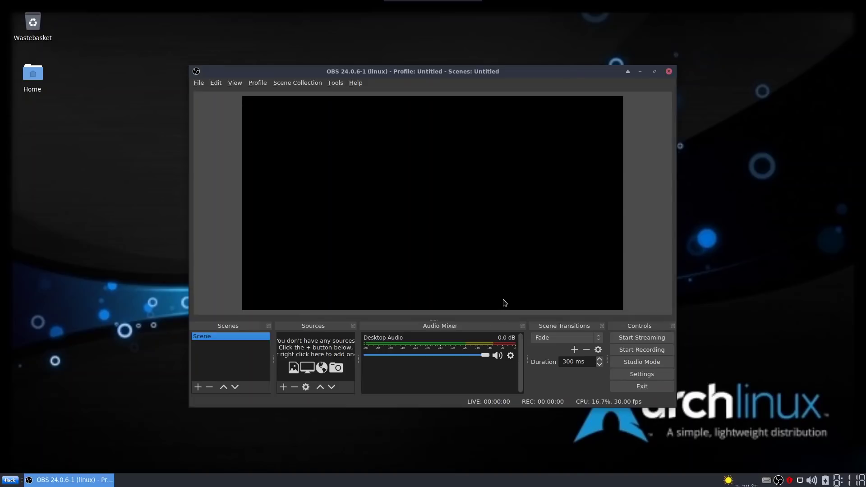
# Close OBS Studio and list Office apps: AbiWord, Dictionary, Document Viewer and Gnumeric
pyautogui.click(668, 72)
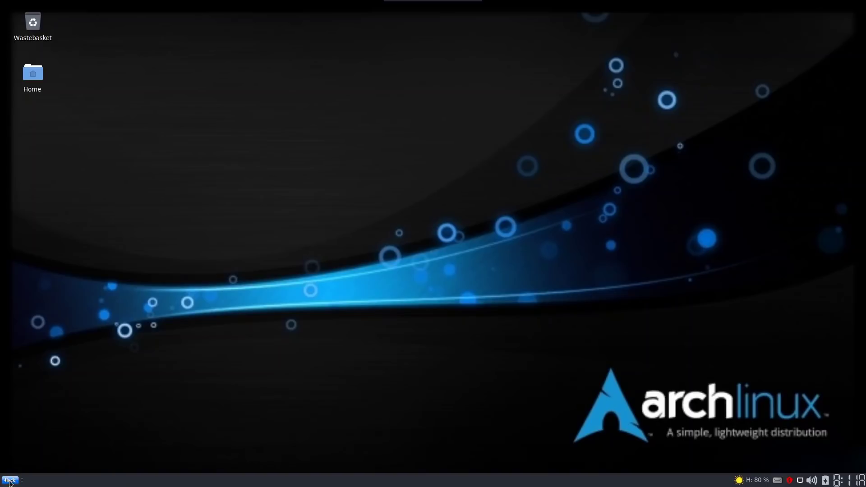
pyautogui.click(10, 480)
pyautogui.click(46, 395)
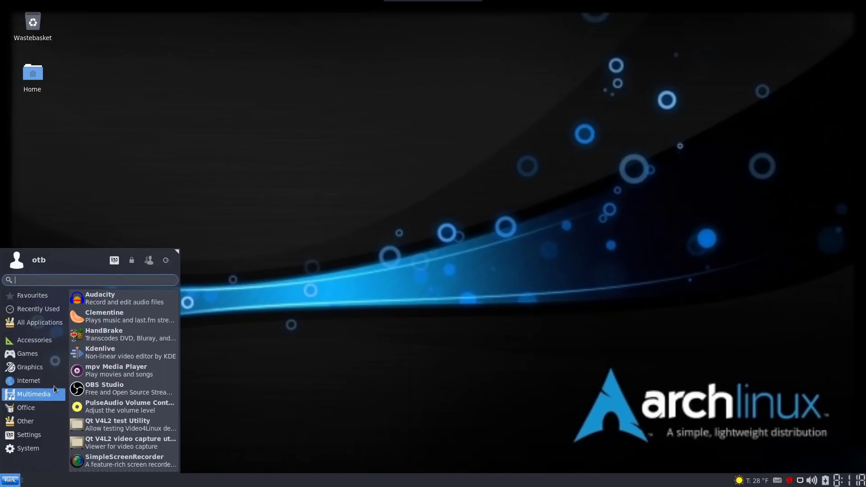
pyautogui.scroll(-1, 149, 381)
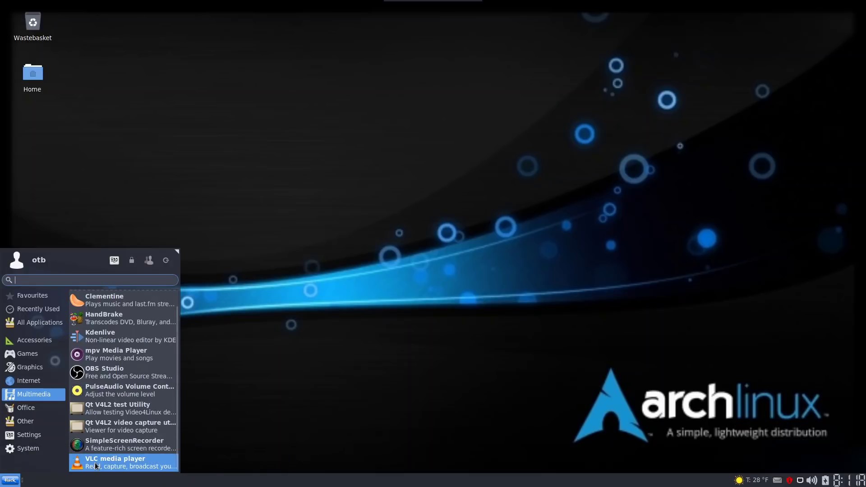
pyautogui.click(29, 408)
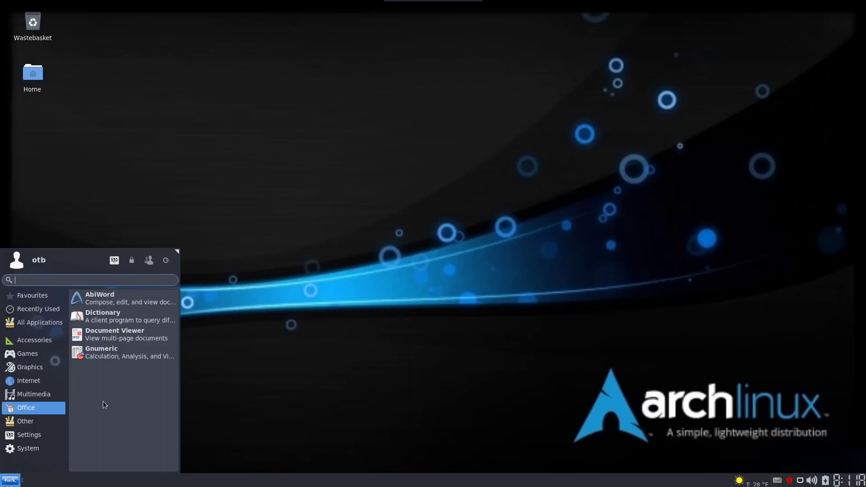
# Launch AbiWord from Office, maximise its blank document, then close it
pyautogui.click(115, 302)
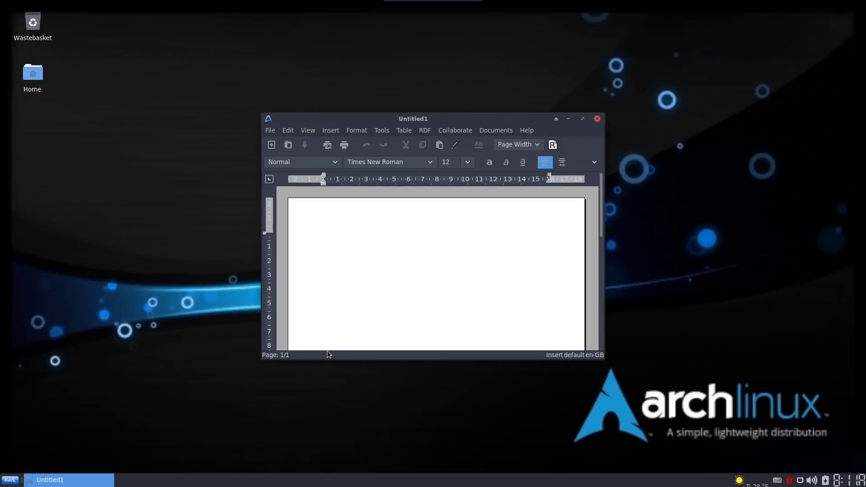
pyautogui.click(582, 118)
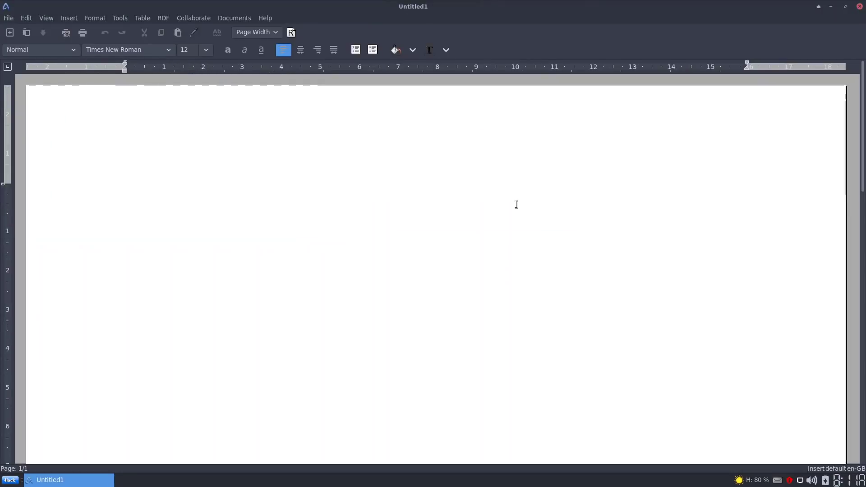
pyautogui.click(860, 6)
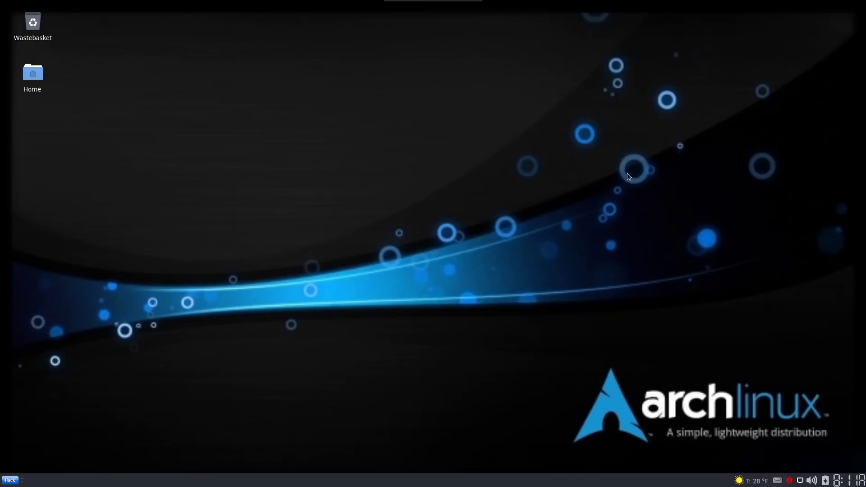
# Launch Gnumeric from the Office category, then close it
pyautogui.click(15, 483)
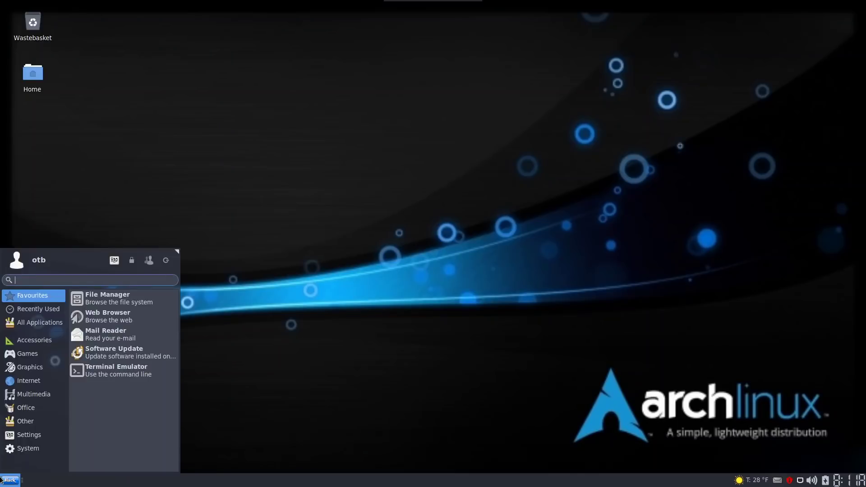
pyautogui.click(31, 409)
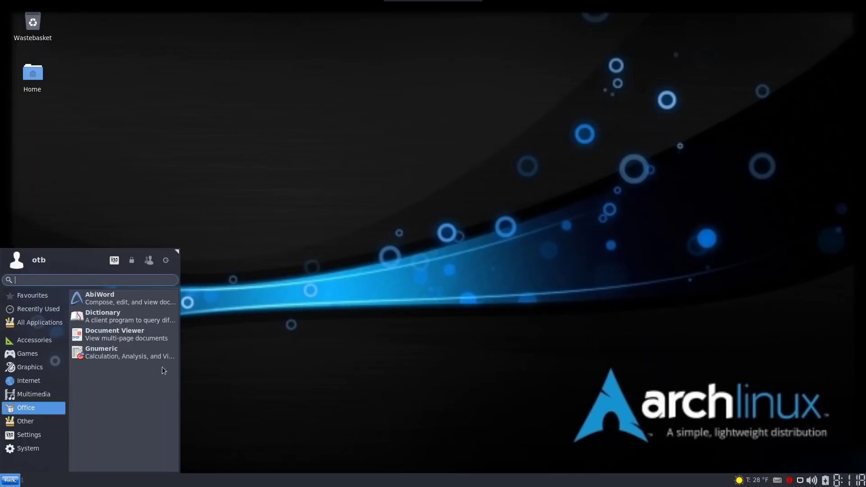
pyautogui.click(102, 353)
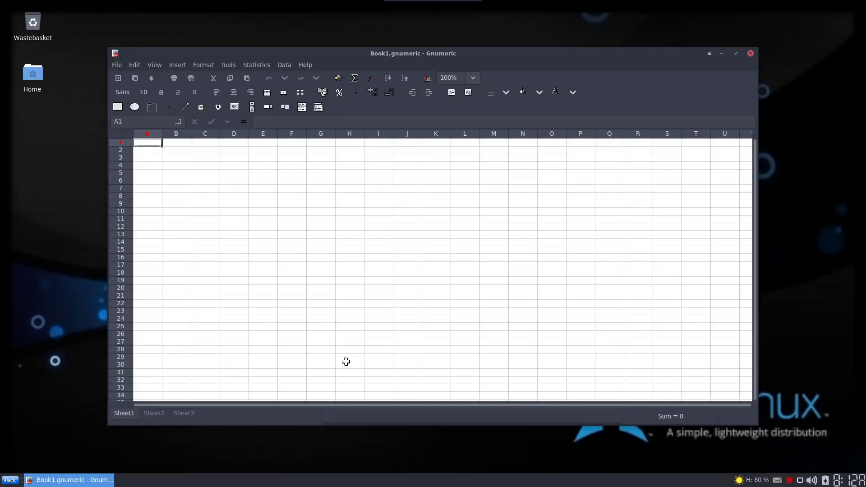
pyautogui.click(750, 54)
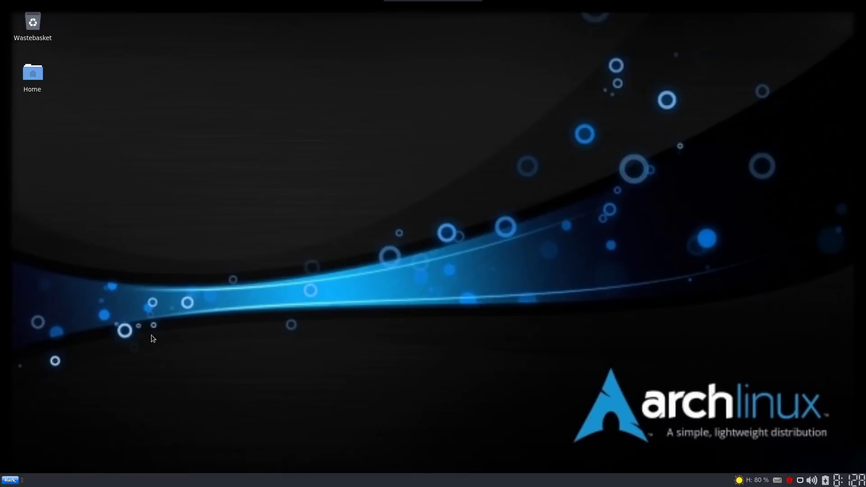
# Browse the Office, Other and Settings categories in the Whisker Menu
pyautogui.click(10, 480)
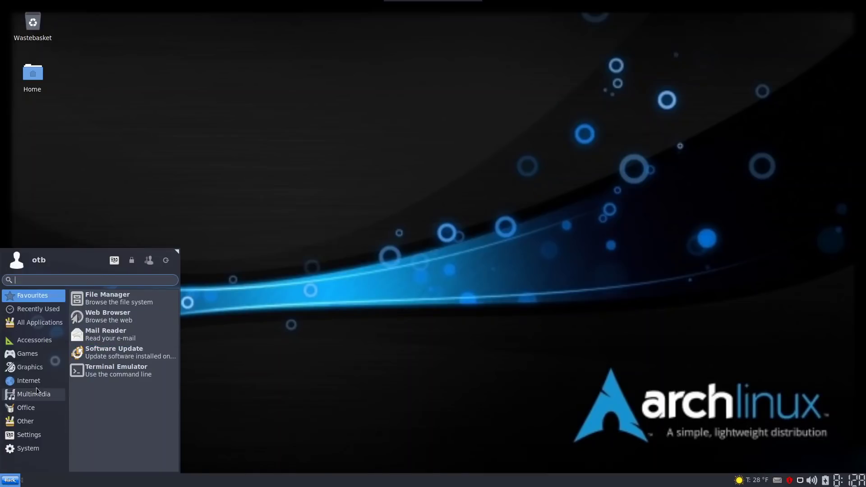
pyautogui.click(30, 410)
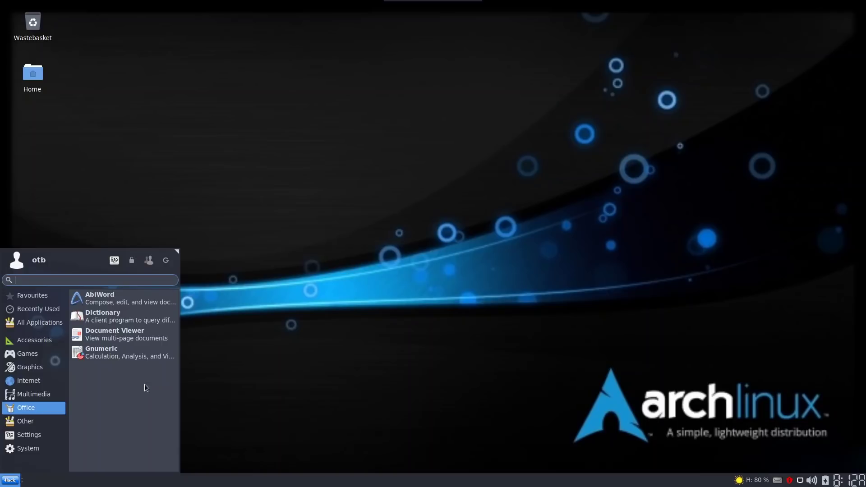
pyautogui.click(20, 420)
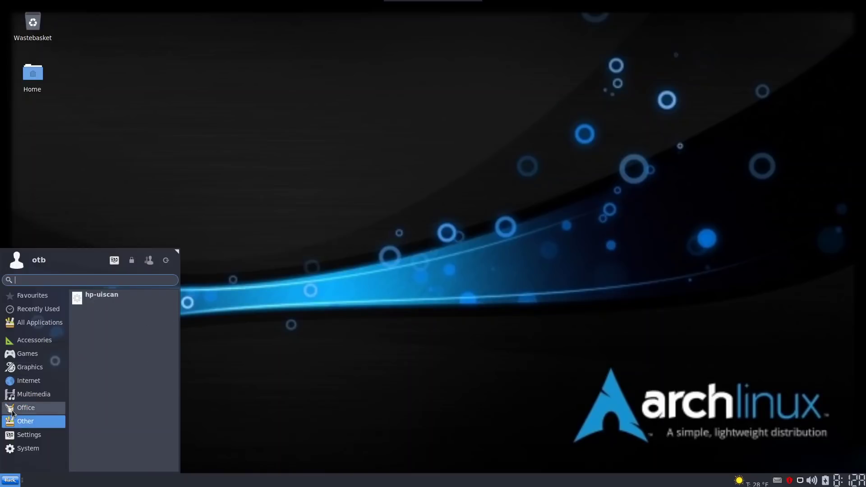
pyautogui.click(24, 436)
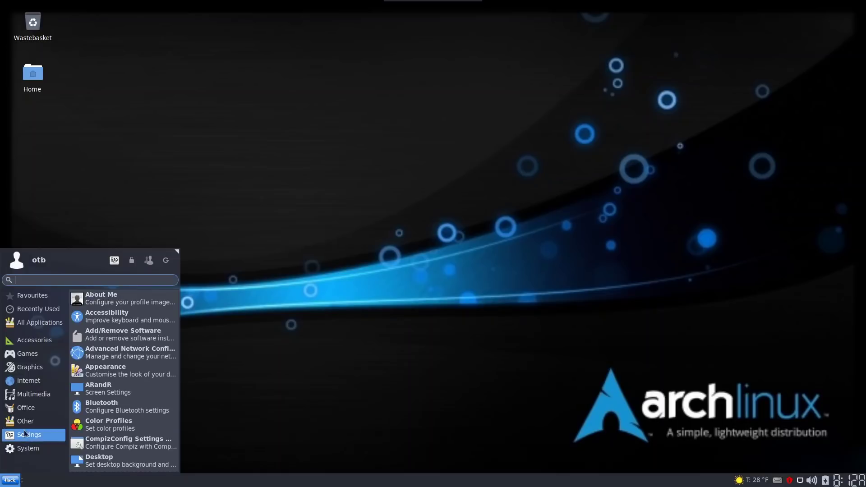
# Open the Settings Manager, move it aside, then close it
pyautogui.click(114, 259)
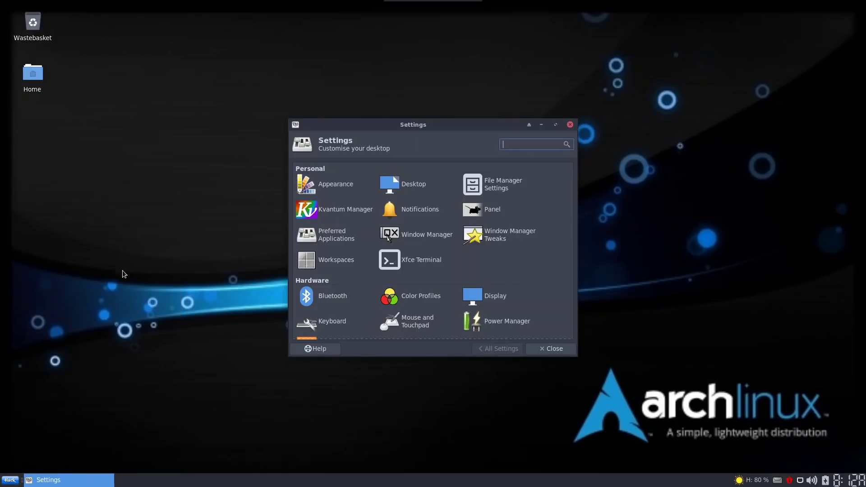
pyautogui.moveTo(440, 129); pyautogui.dragTo(333, 44)
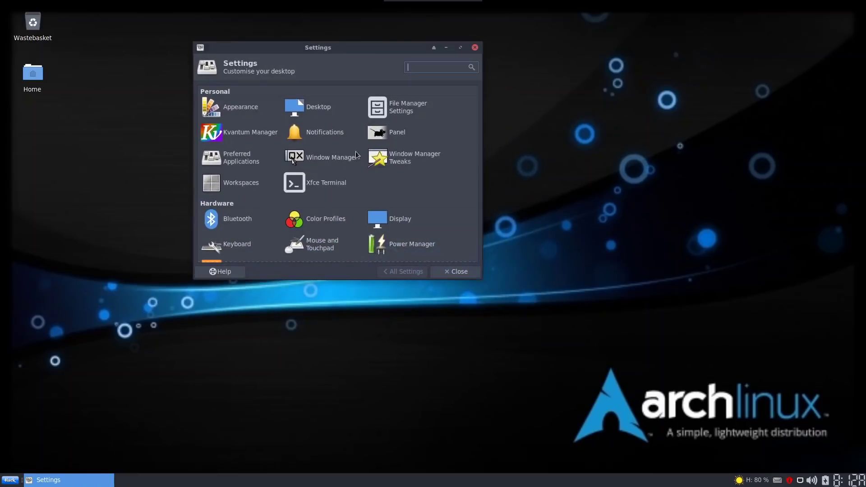
pyautogui.click(479, 275)
# Bring up the log-out prompt from the Whisker Menu and cancel it
pyautogui.click(11, 480)
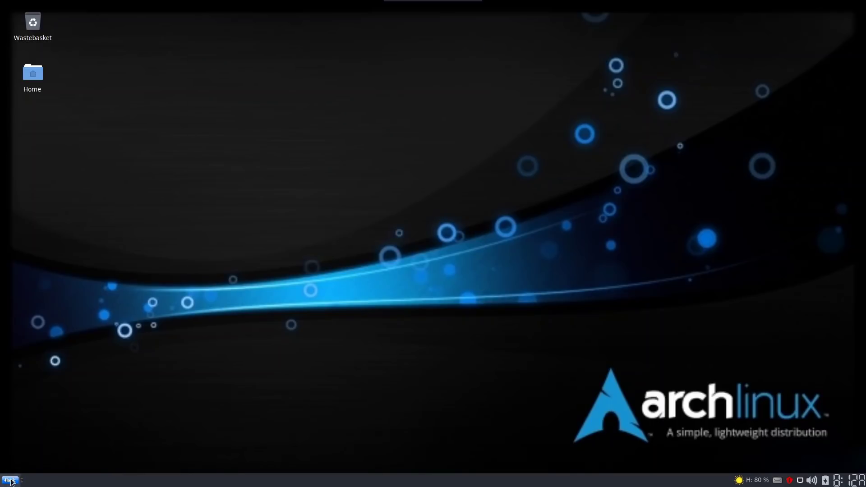
pyautogui.click(163, 264)
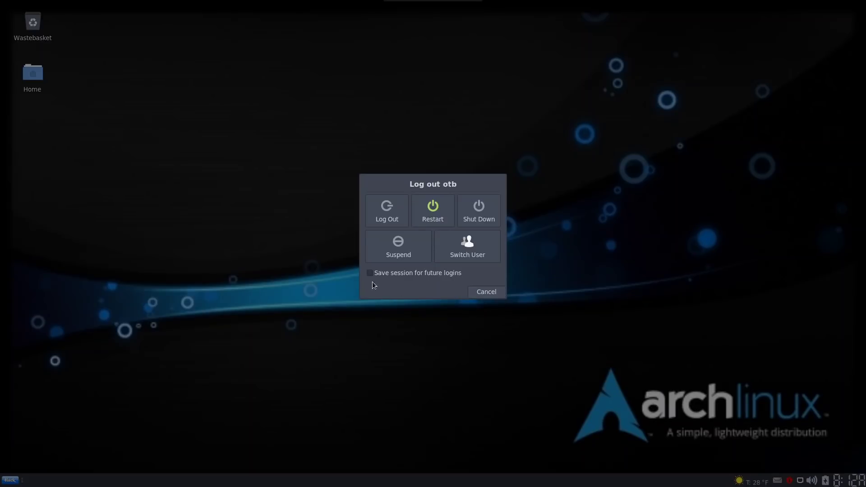
pyautogui.click(495, 294)
# Reopen Settings Manager from the menu, enlarge and reposition it, and open Appearance's Style themes
pyautogui.click(11, 480)
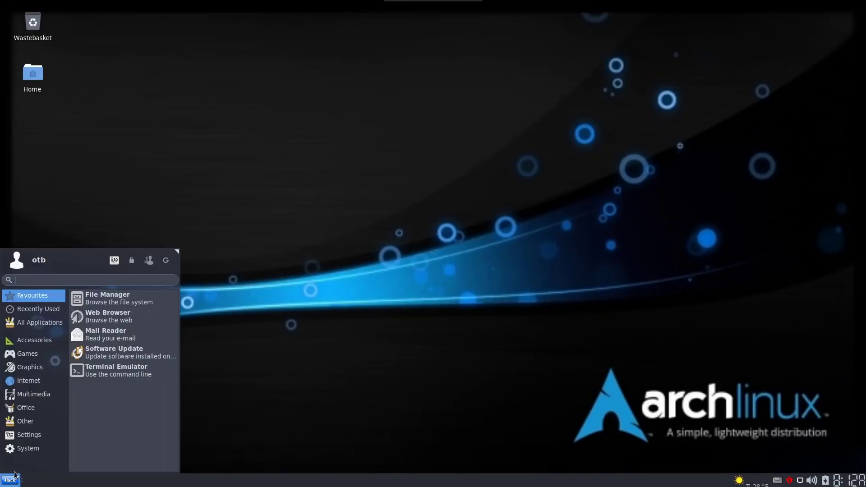
pyautogui.click(115, 260)
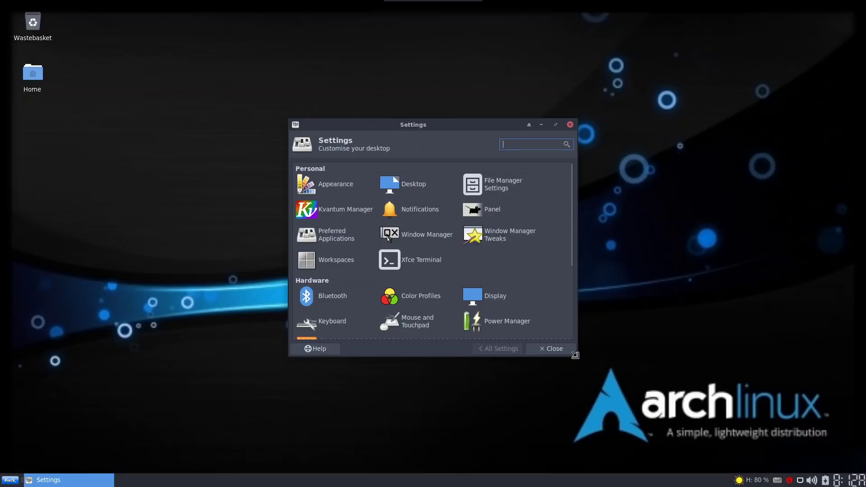
pyautogui.moveTo(577, 356); pyautogui.dragTo(787, 436)
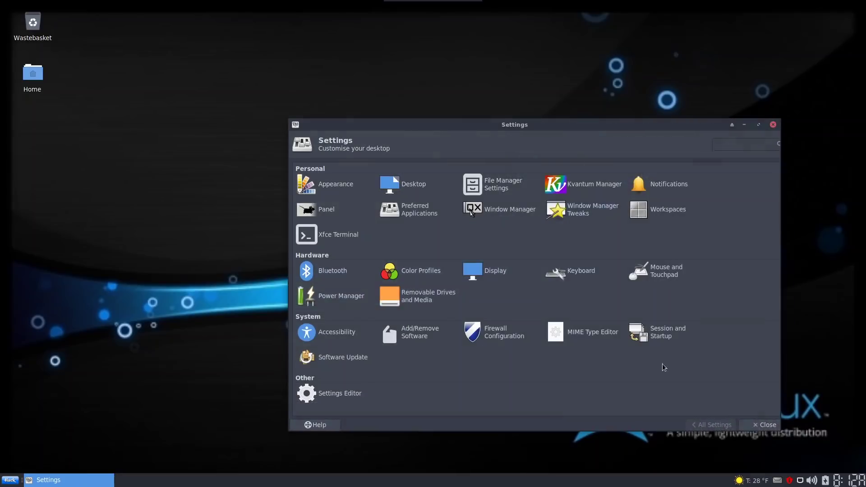
pyautogui.moveTo(497, 124); pyautogui.dragTo(310, 53)
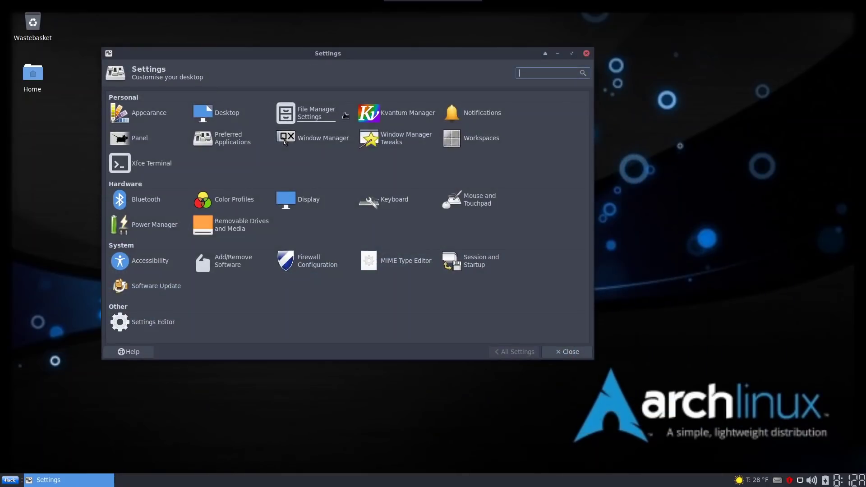
pyautogui.click(130, 110)
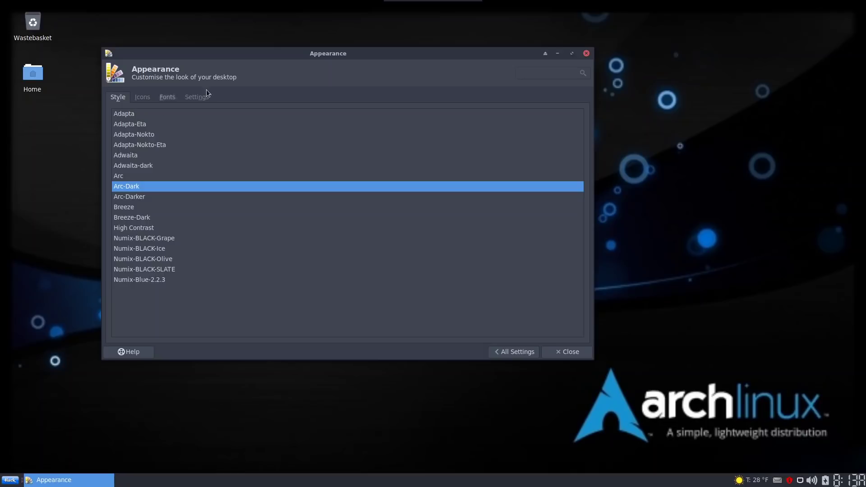
# Open the Home folder in File Manager at top-left, with the Appearance window in front on the right
pyautogui.moveTo(270, 55); pyautogui.dragTo(468, 51)
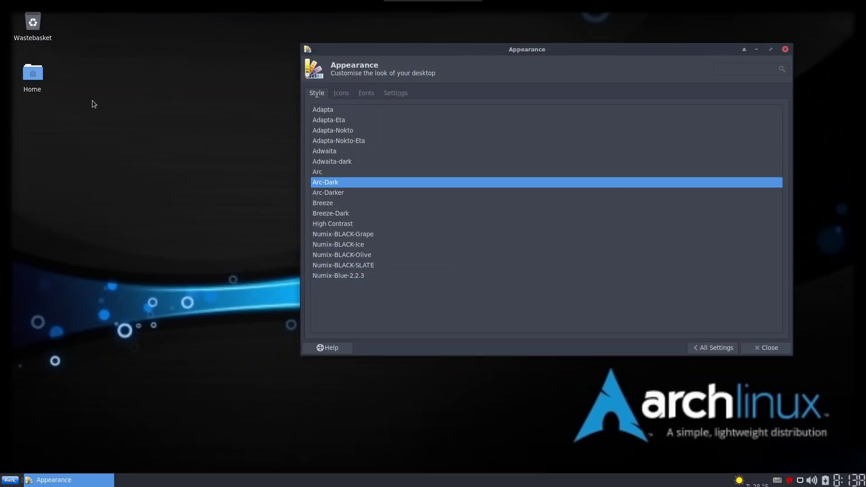
pyautogui.doubleClick(37, 73)
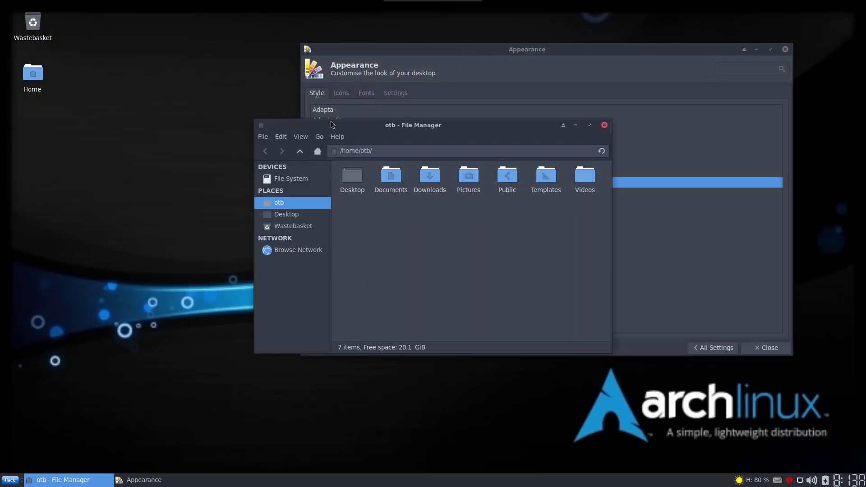
pyautogui.moveTo(348, 124); pyautogui.dragTo(87, 44)
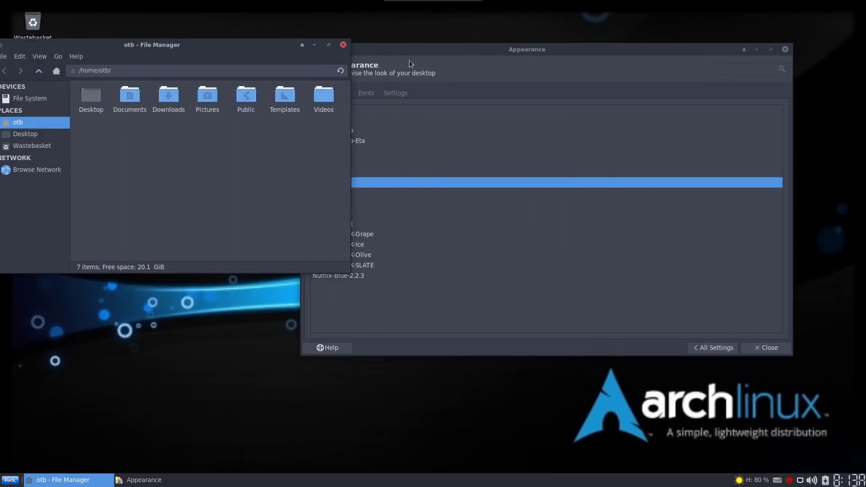
pyautogui.moveTo(436, 55); pyautogui.dragTo(494, 66)
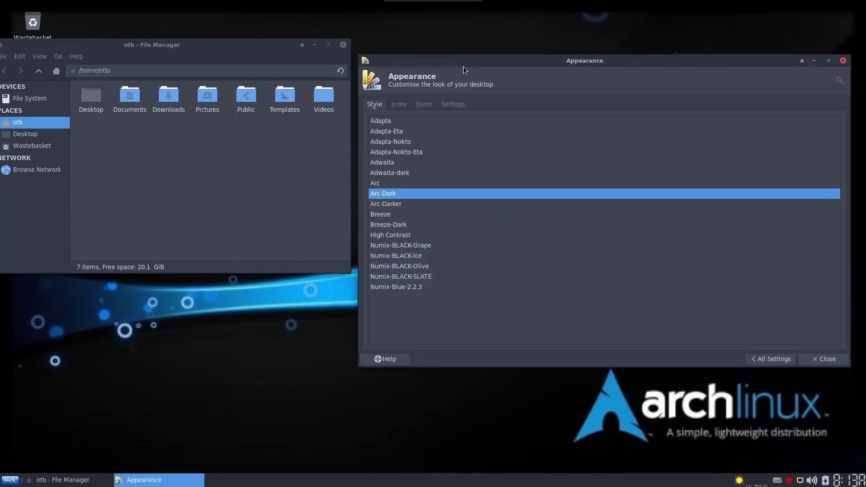
# Preview the Adapta, Adwaita, Arc, Breeze and High Contrast style themes in turn
pyautogui.click(385, 125)
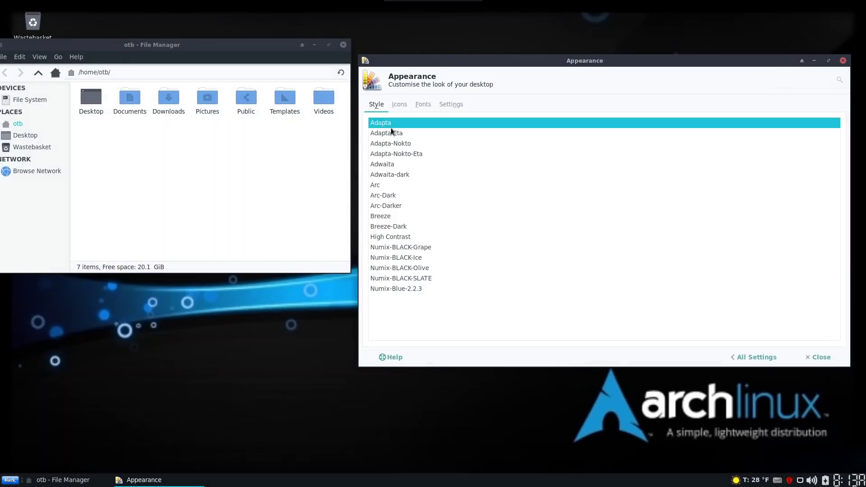
pyautogui.click(387, 133)
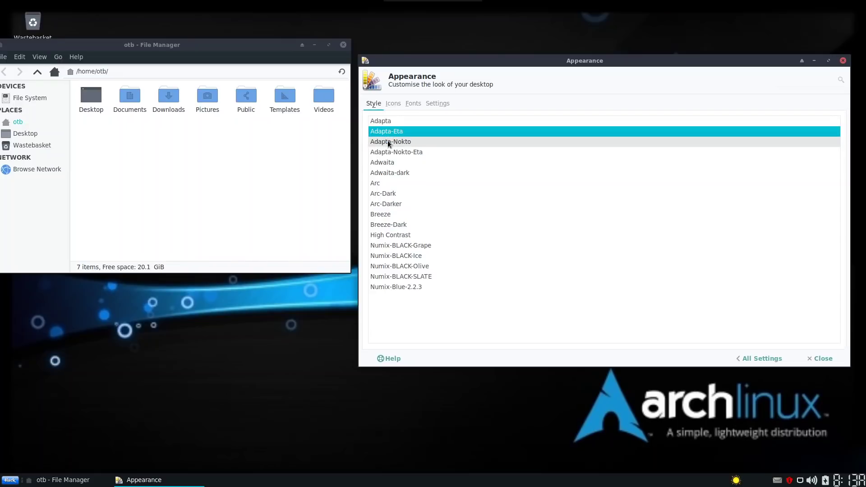
pyautogui.click(388, 142)
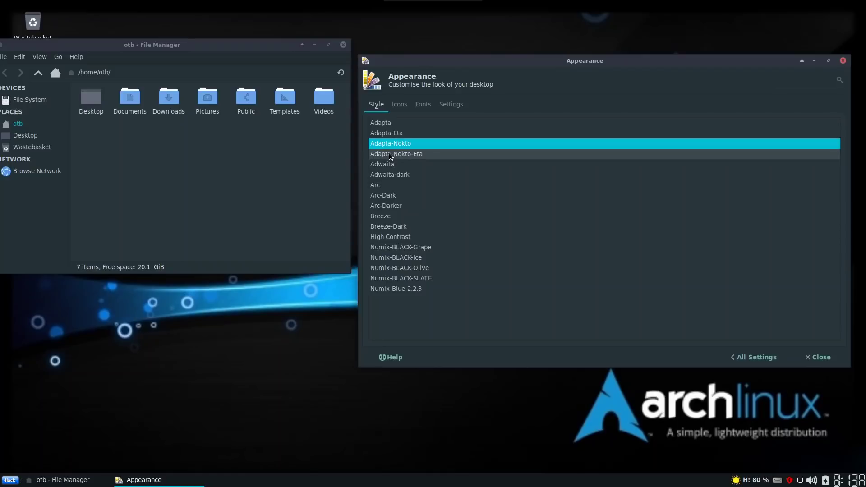
pyautogui.click(390, 154)
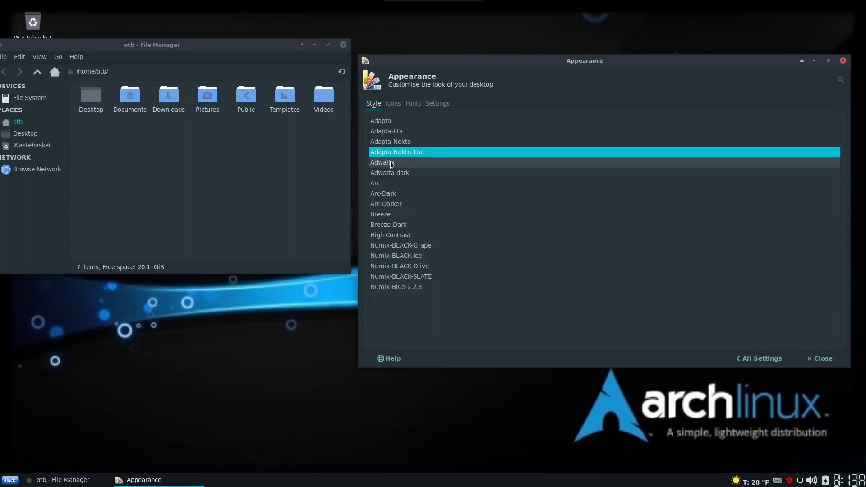
pyautogui.click(390, 162)
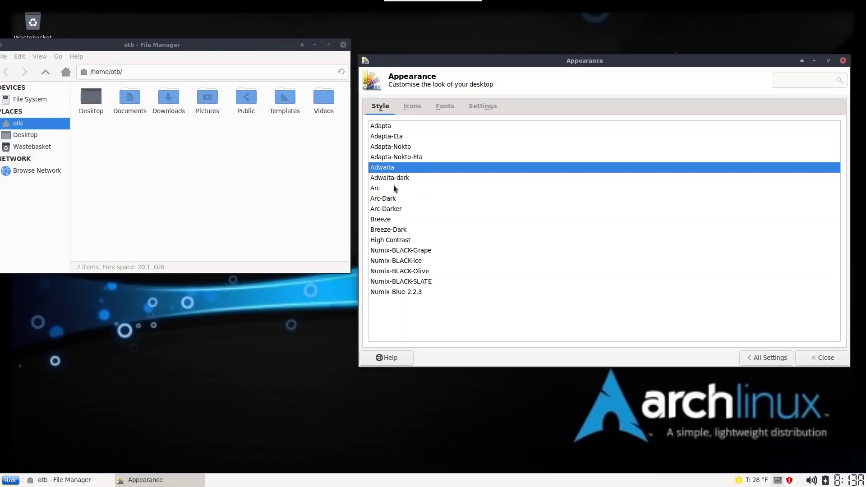
pyautogui.click(394, 180)
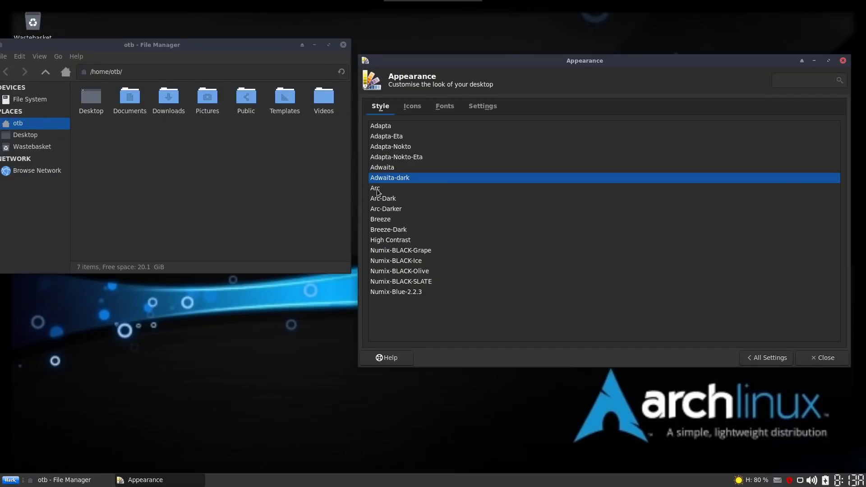
pyautogui.click(378, 191)
pyautogui.click(384, 195)
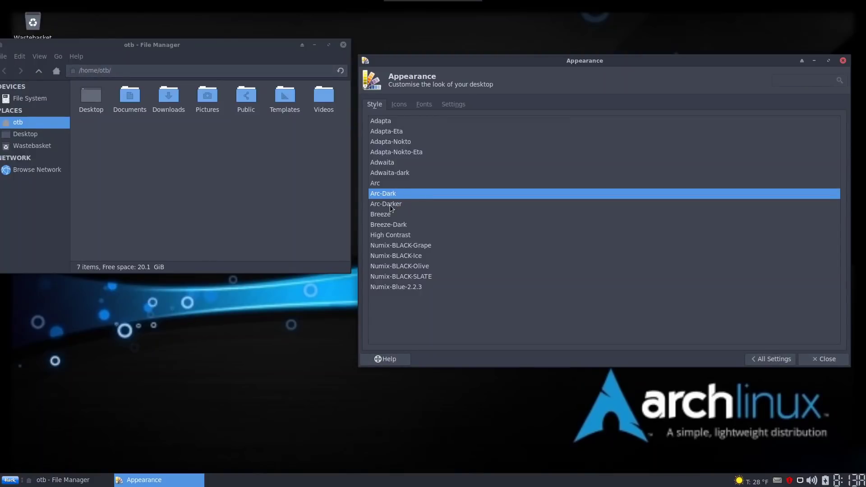
pyautogui.click(391, 205)
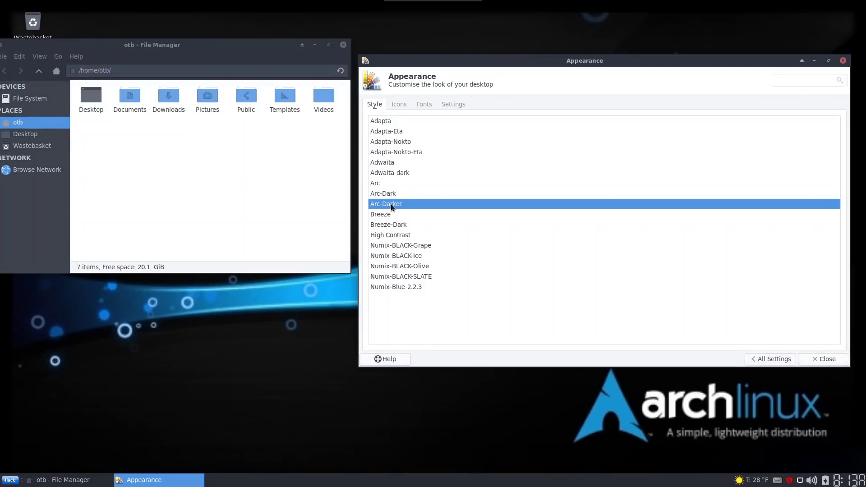
pyautogui.click(387, 216)
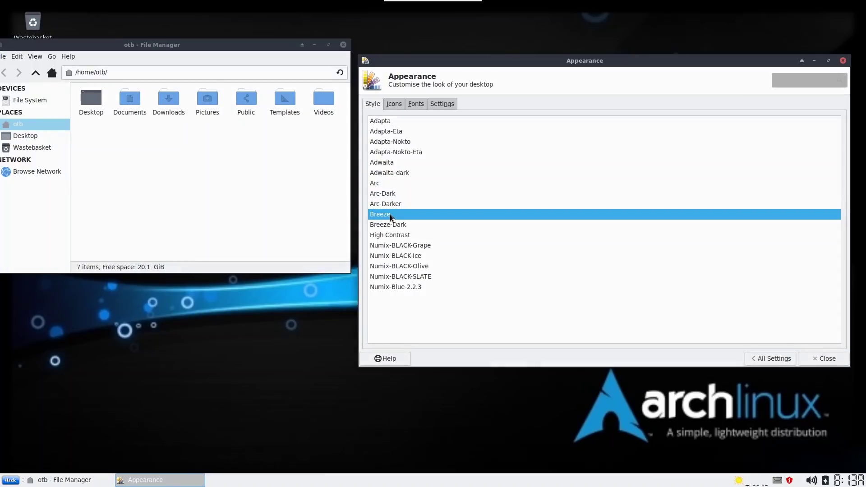
pyautogui.click(388, 225)
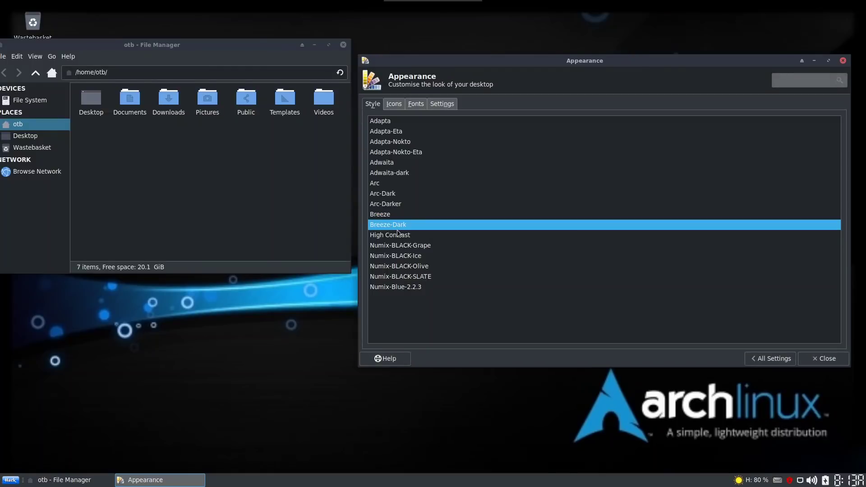
pyautogui.click(391, 234)
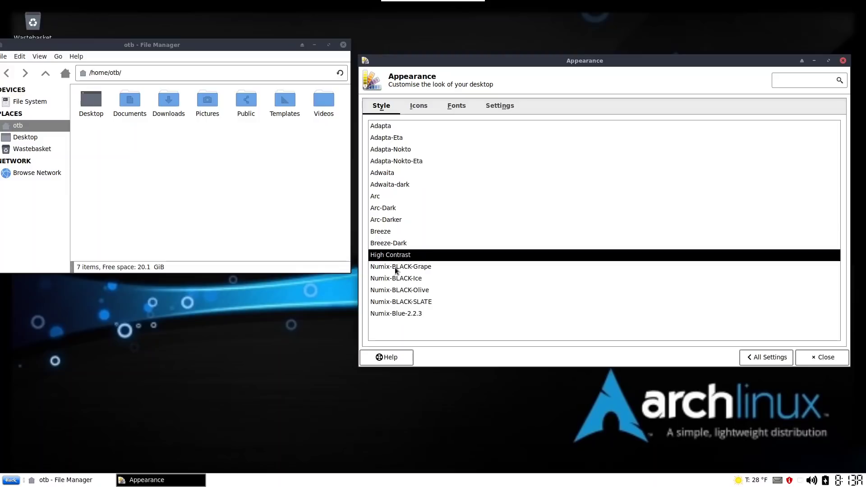
# Preview the Numix-BLACK Grape, Ice, Olive, SLATE and Numix-Blue-2.2.3 styles, then settle on Arc-Dark
pyautogui.click(395, 267)
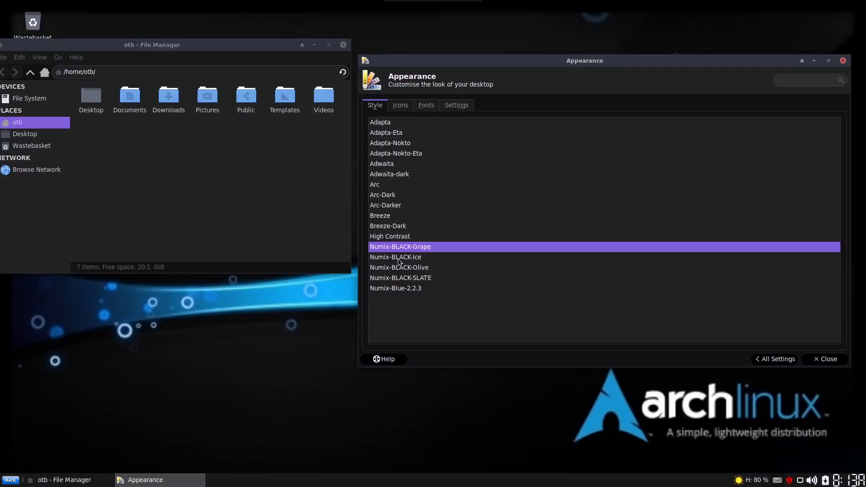
pyautogui.click(399, 257)
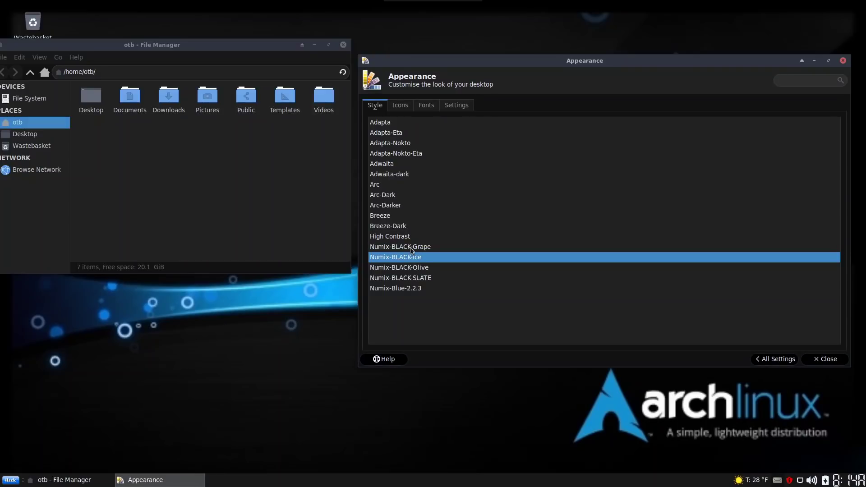
pyautogui.click(409, 247)
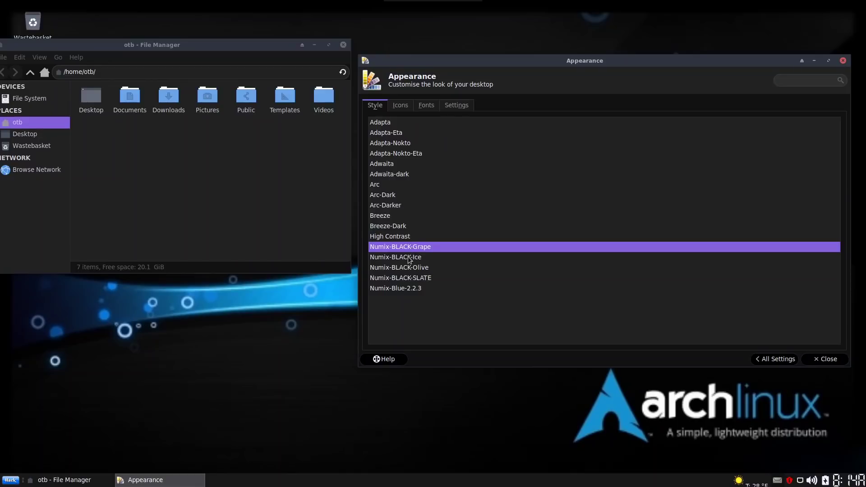
pyautogui.click(408, 256)
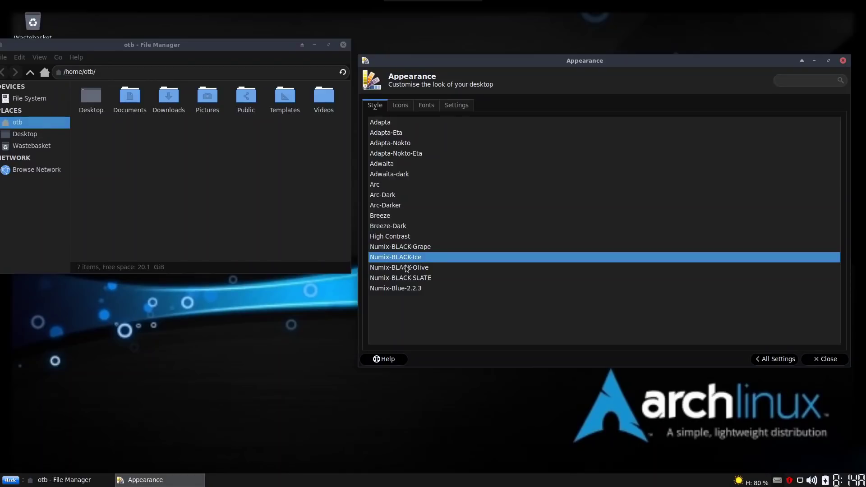
pyautogui.click(407, 269)
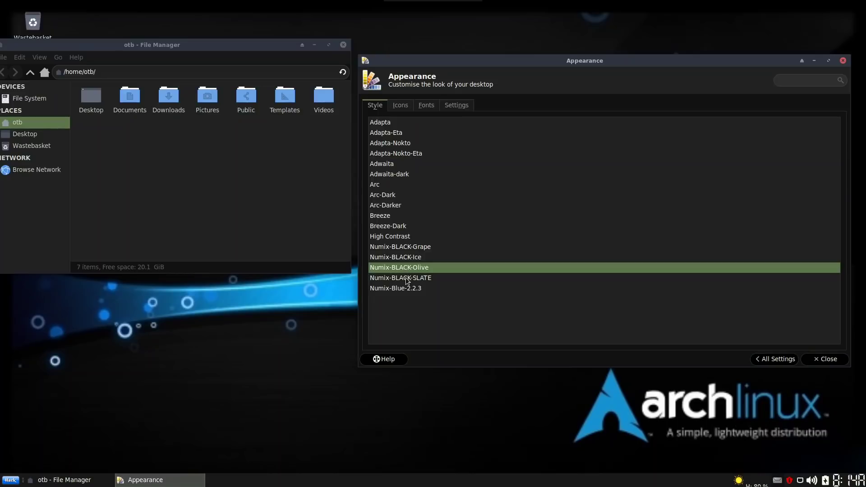
pyautogui.click(408, 278)
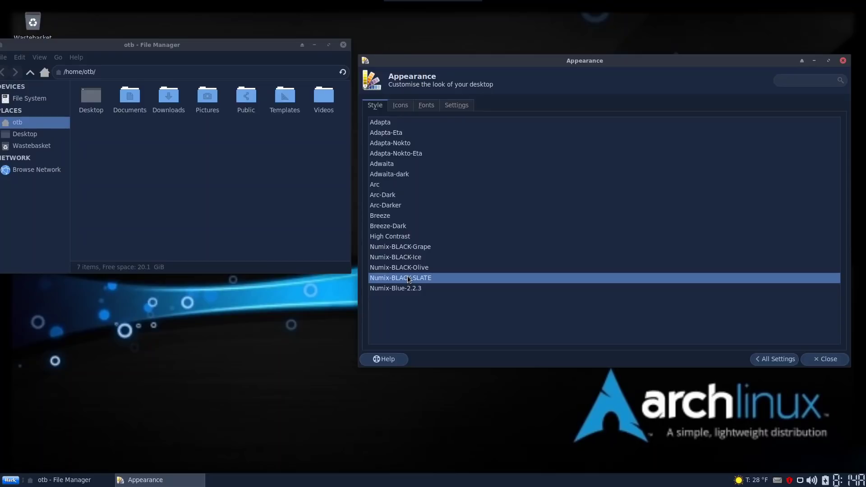
pyautogui.click(406, 289)
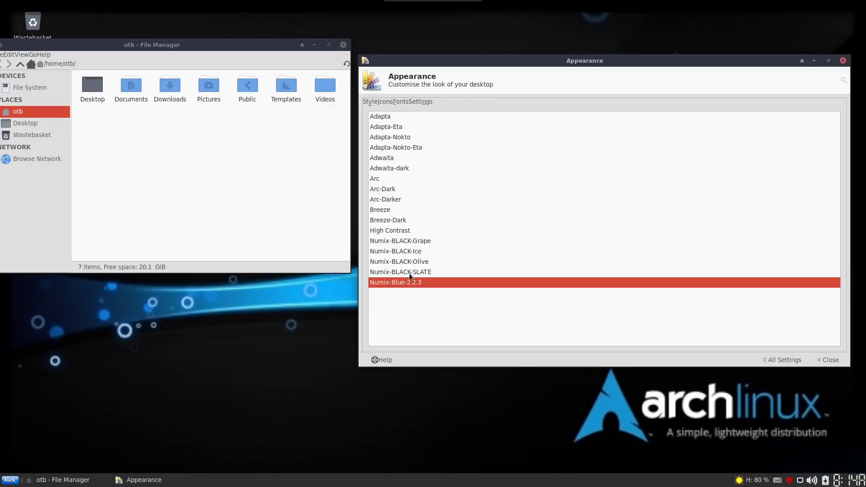
pyautogui.click(382, 189)
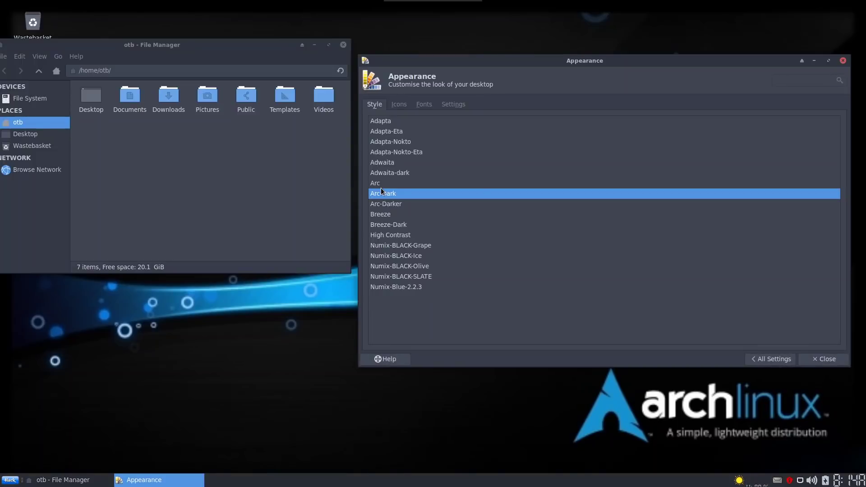
# On the Icons tab, try the elementary Xfce icon themes: standard, dark, darker and darkest
pyautogui.click(397, 103)
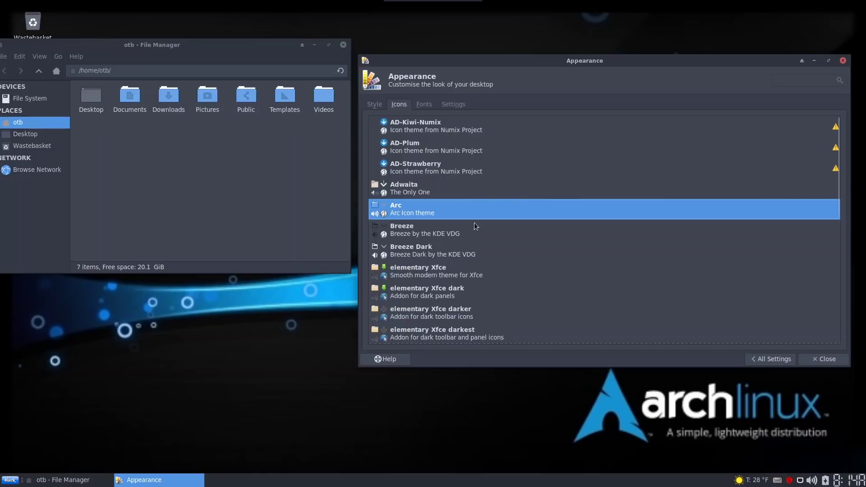
pyautogui.scroll(-3, 471, 226)
pyautogui.scroll(3, 469, 225)
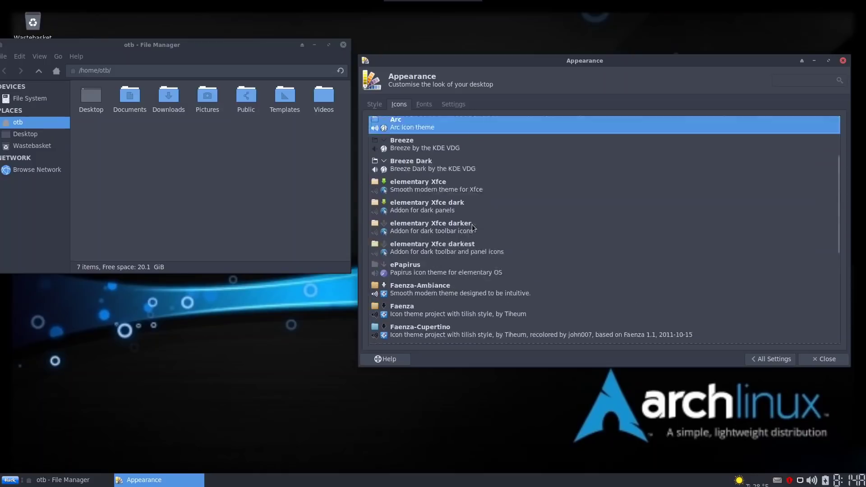
pyautogui.scroll(-5, 472, 224)
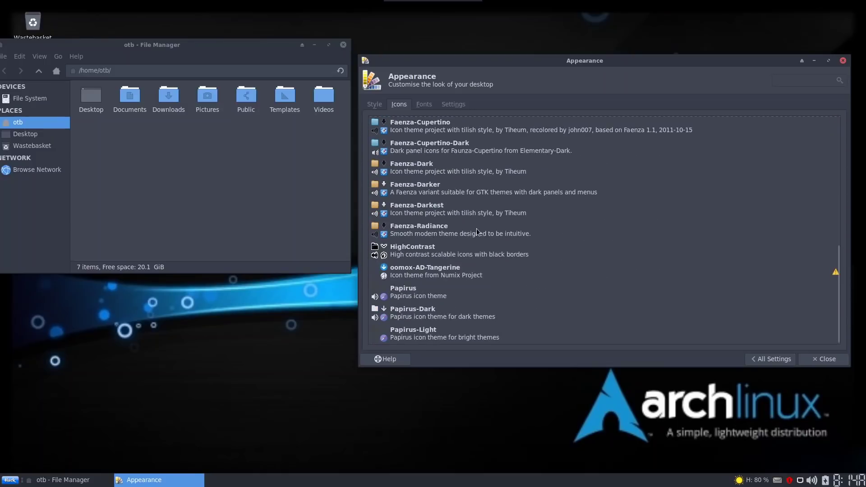
pyautogui.scroll(5, 477, 227)
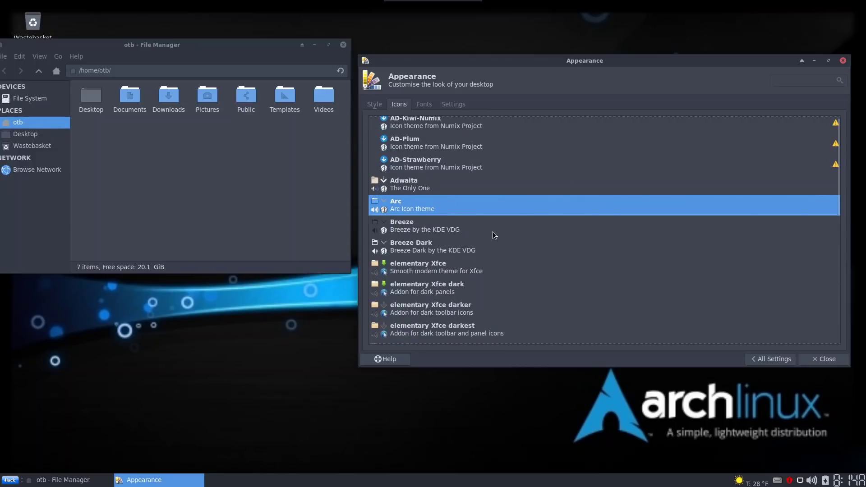
pyautogui.scroll(-1, 489, 235)
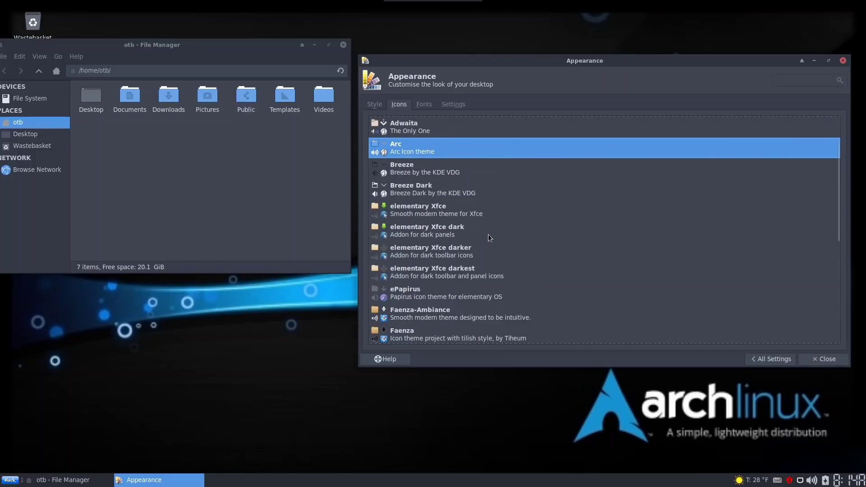
pyautogui.click(432, 215)
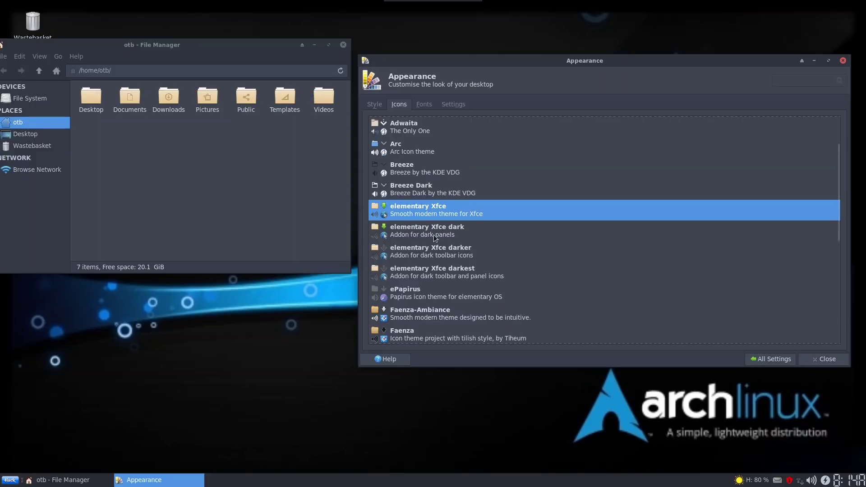
pyautogui.click(434, 234)
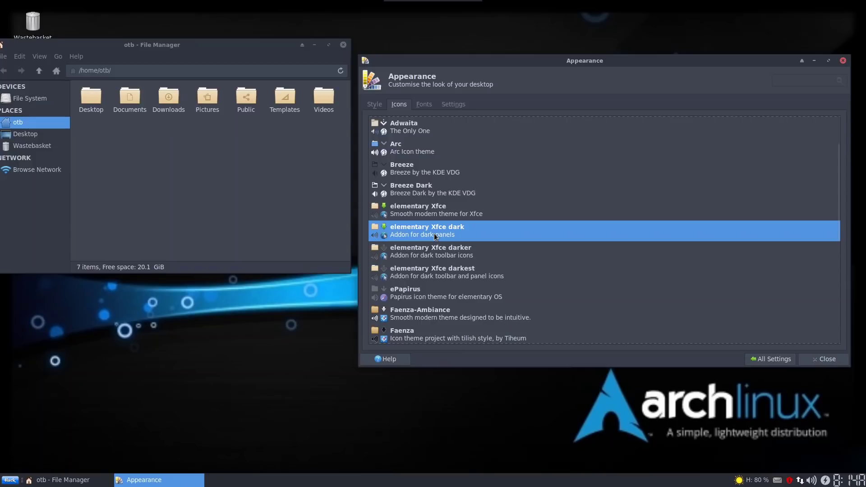
pyautogui.click(432, 258)
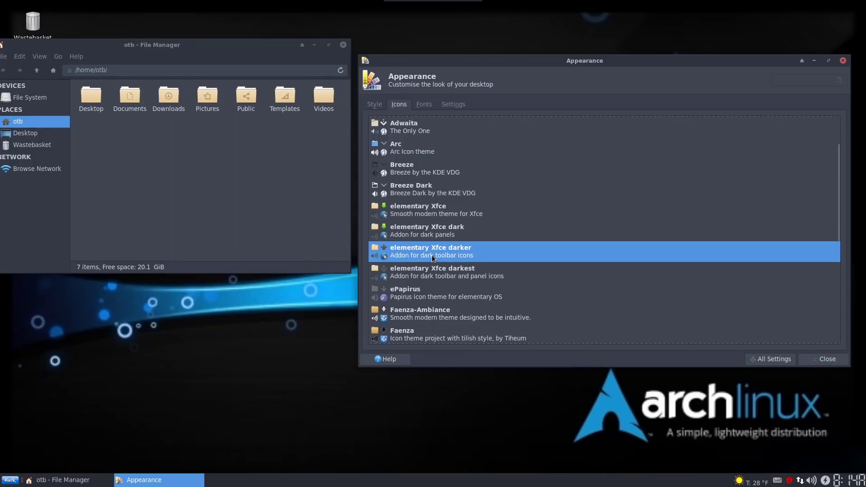
pyautogui.click(429, 276)
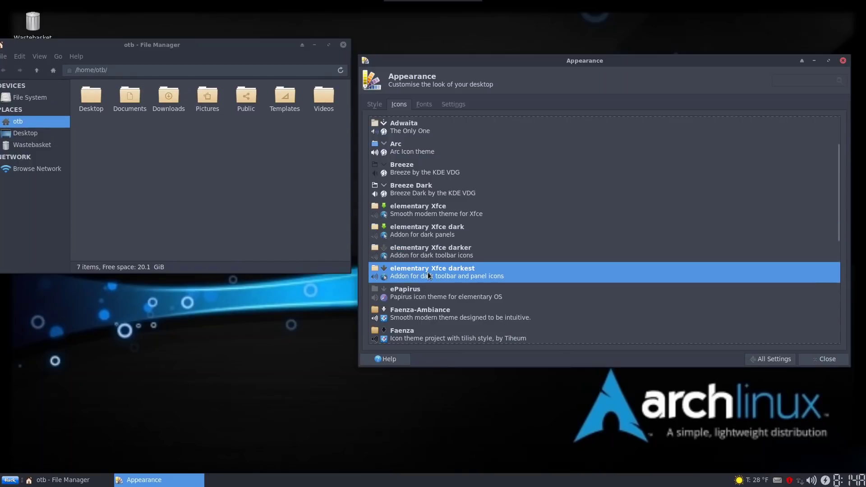
# Try ePapirus and the Faenza icon themes, from Faenza-Ambiance and Cupertino through Faenza-Darkest
pyautogui.scroll(-2, 430, 272)
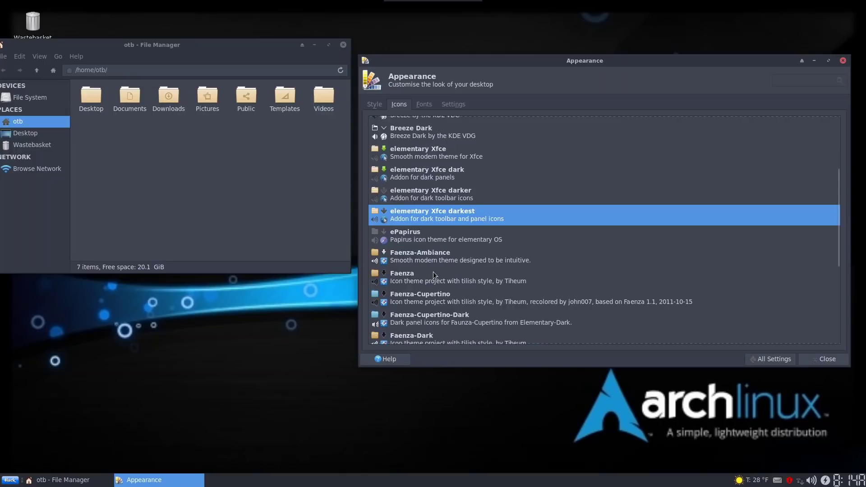
pyautogui.click(413, 232)
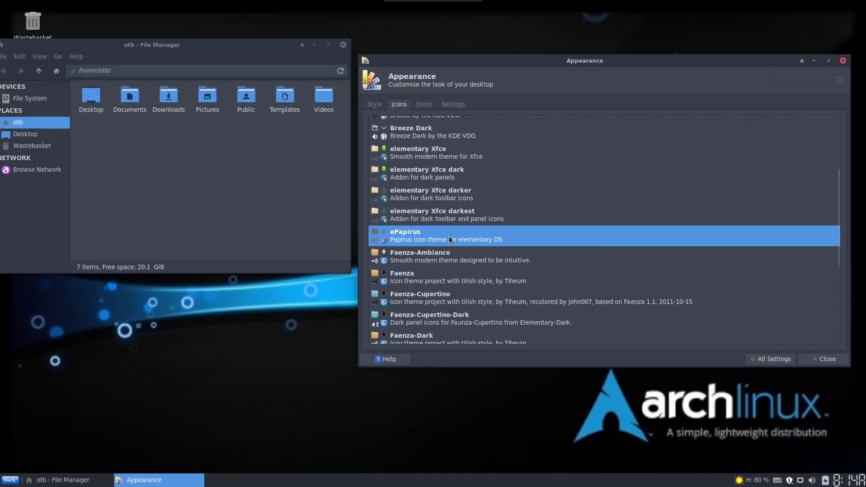
pyautogui.click(434, 258)
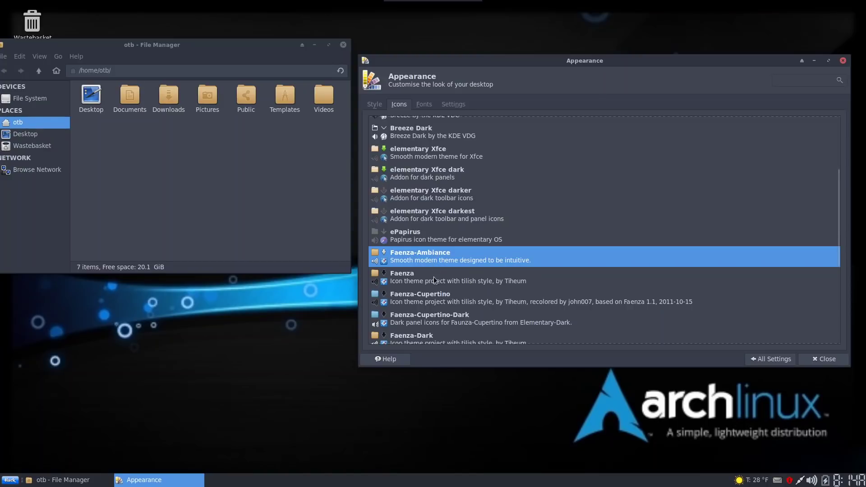
pyautogui.click(435, 277)
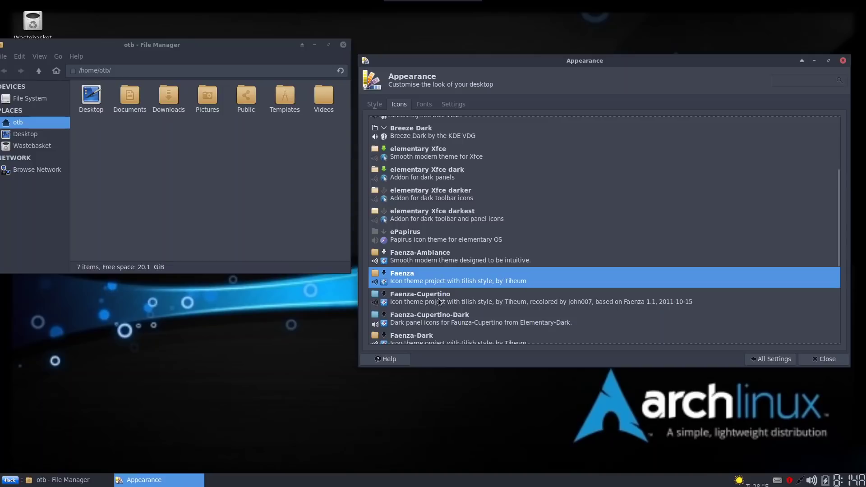
pyautogui.click(438, 297)
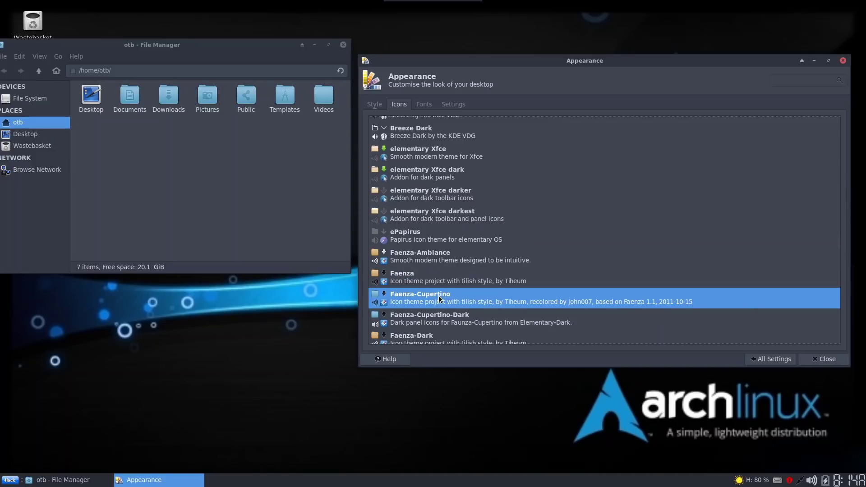
pyautogui.scroll(-2, 439, 296)
pyautogui.click(427, 260)
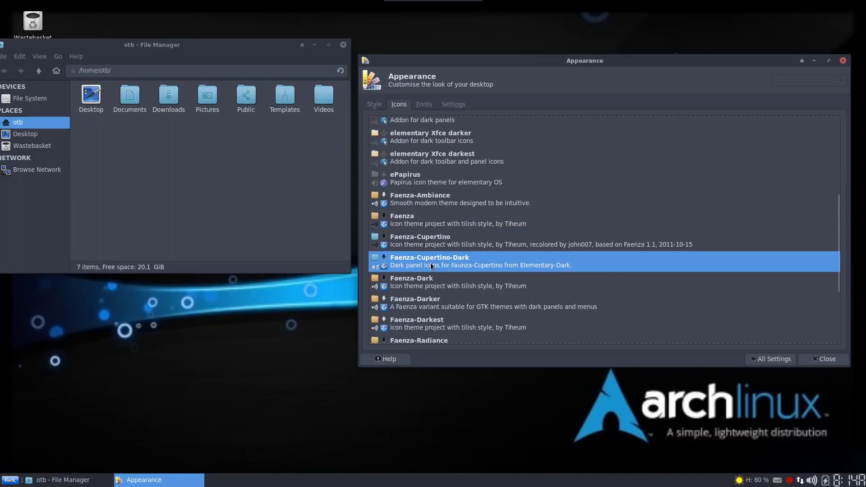
pyautogui.click(431, 283)
pyautogui.scroll(-1, 431, 282)
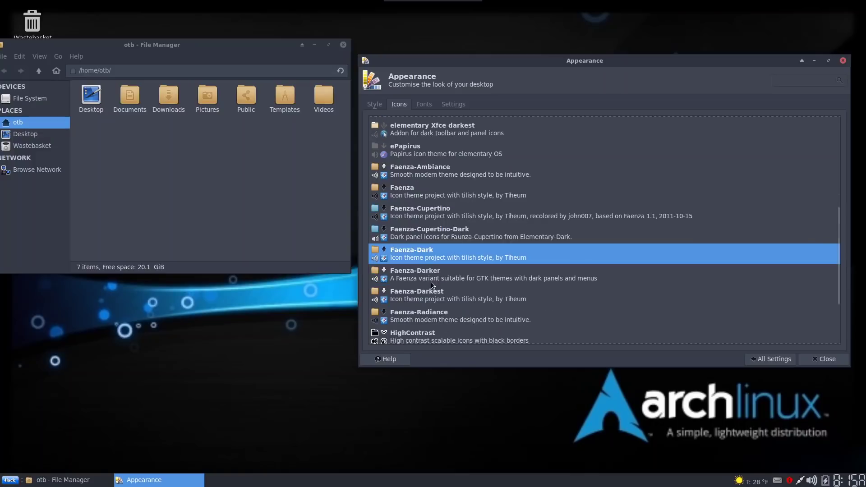
pyautogui.click(427, 276)
pyautogui.scroll(-2, 426, 274)
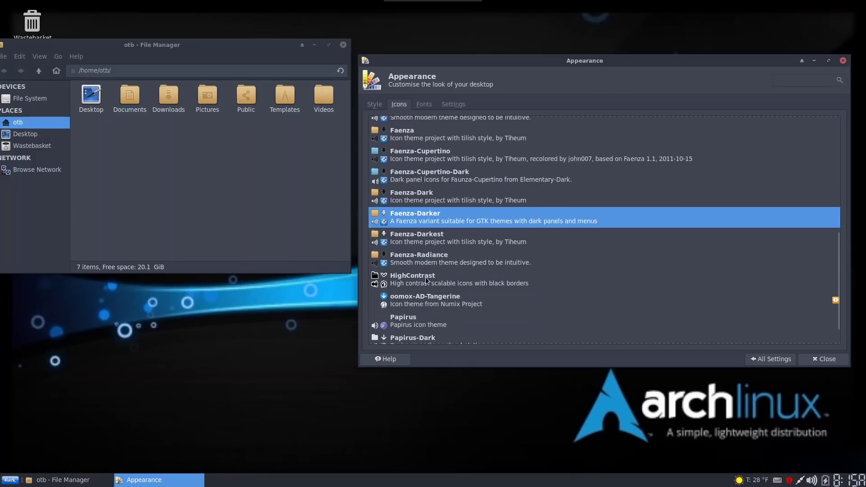
pyautogui.click(412, 256)
pyautogui.click(417, 241)
pyautogui.scroll(-1, 438, 252)
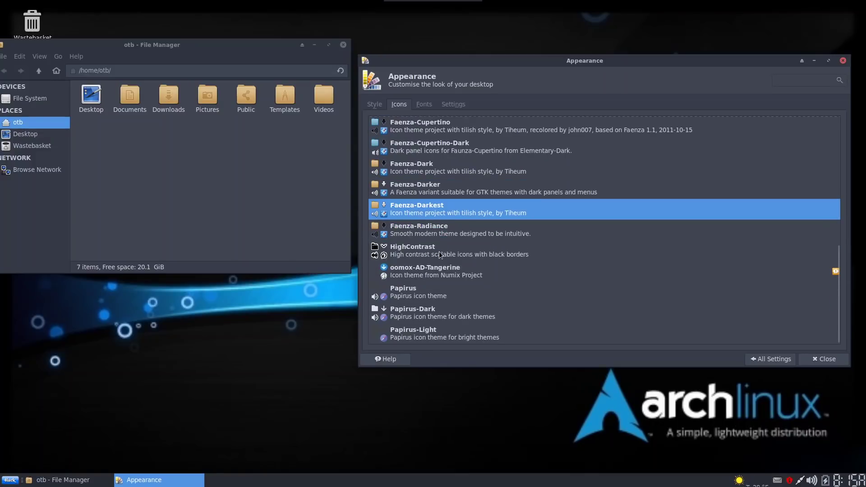
# Try Papirus, Papirus-Dark, AD-Kiwi-Numix, AD-Plum and AD-Strawberry, then apply the Arc icon theme
pyautogui.click(425, 291)
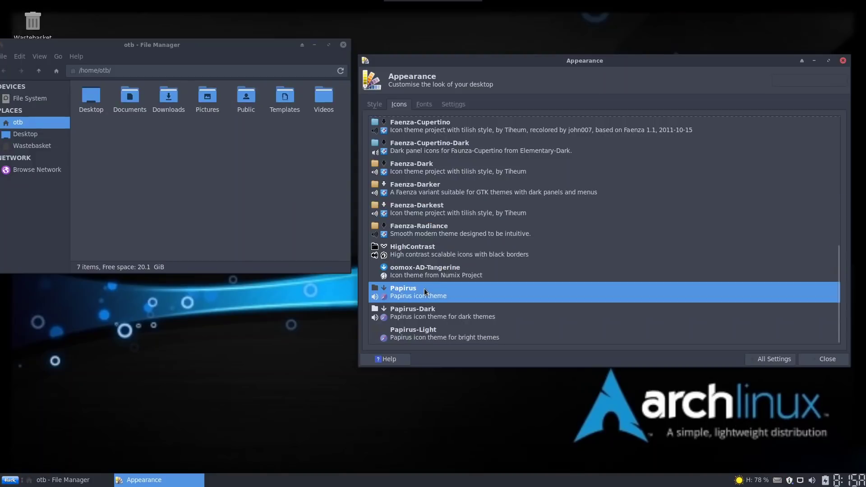
pyautogui.click(430, 314)
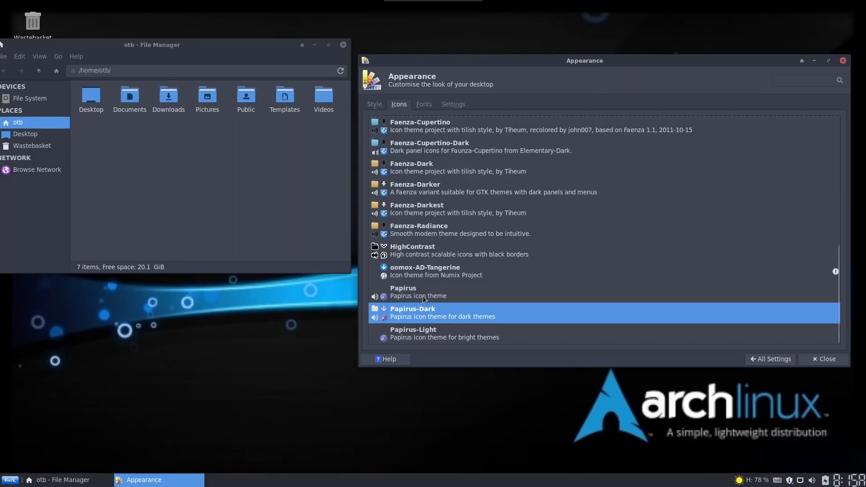
pyautogui.click(423, 295)
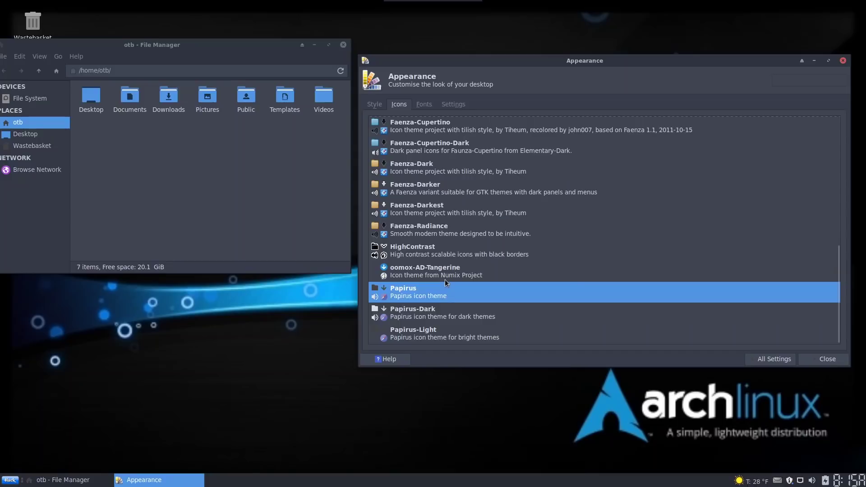
pyautogui.scroll(5, 440, 244)
pyautogui.scroll(4, 432, 216)
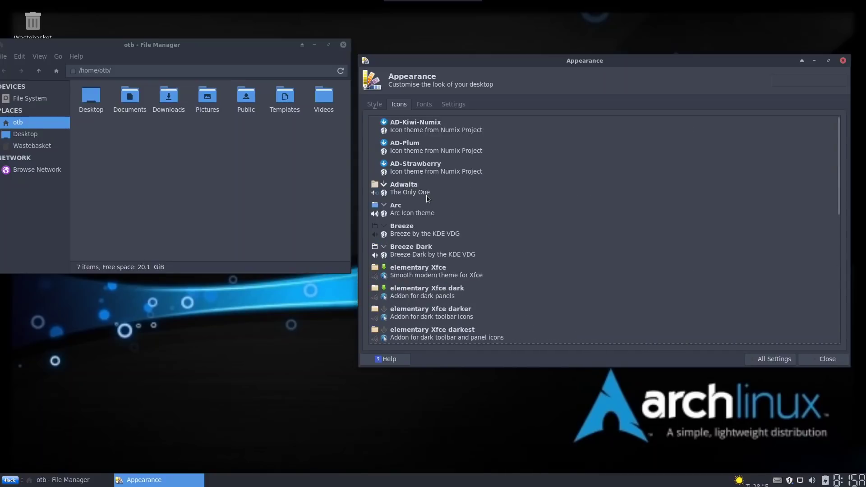
pyautogui.click(416, 125)
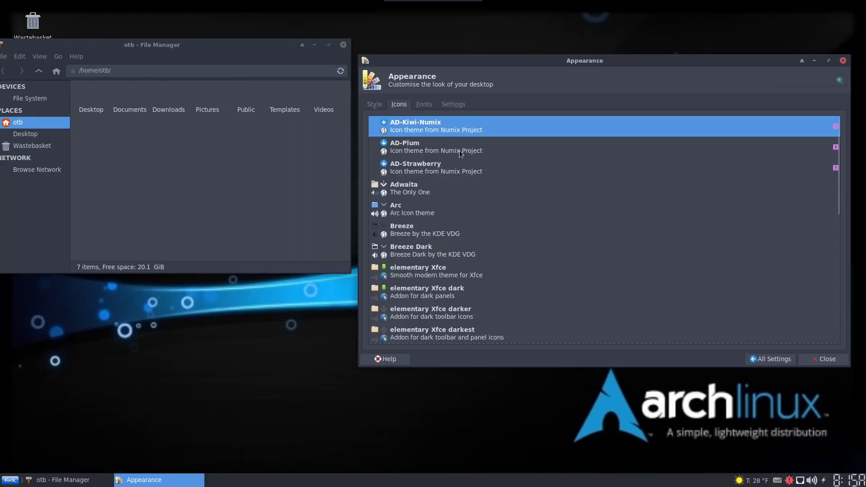
pyautogui.click(426, 148)
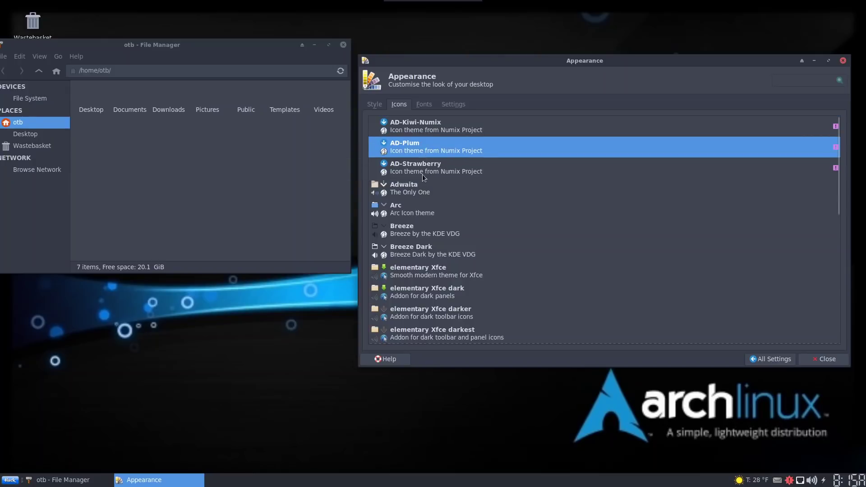
pyautogui.click(422, 168)
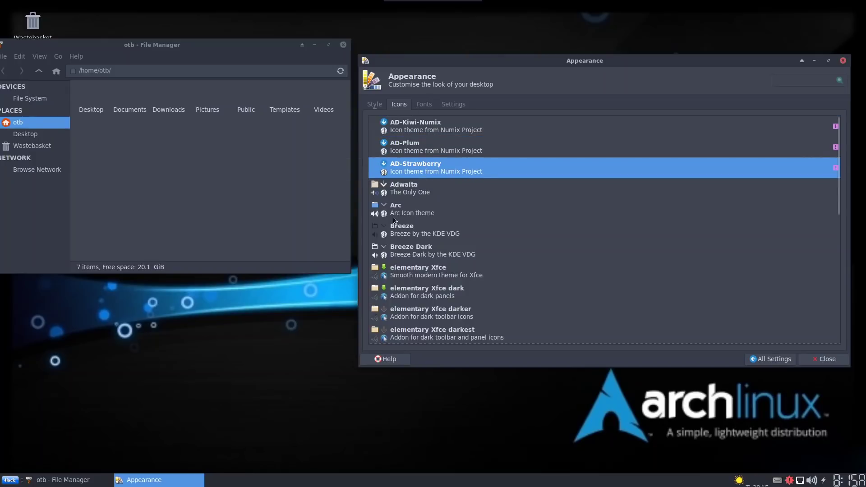
pyautogui.click(420, 205)
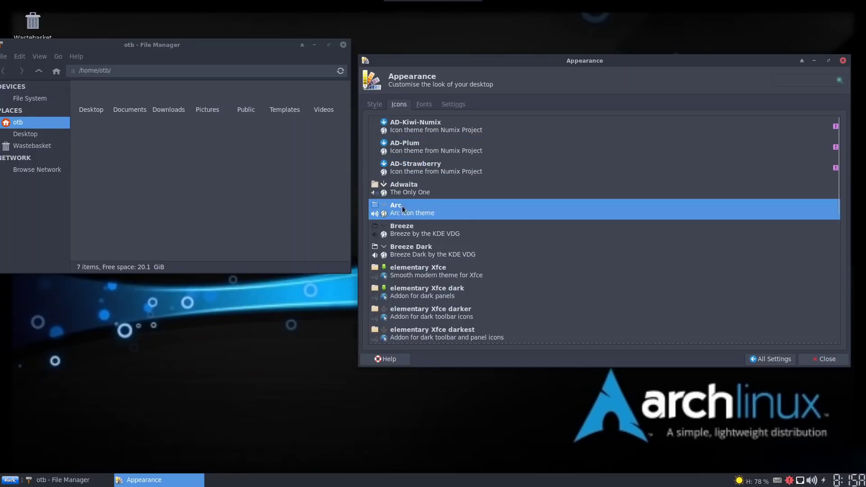
# Look over the Fonts and Settings tabs, close Appearance, and bring up the Whisker menu
pyautogui.click(425, 106)
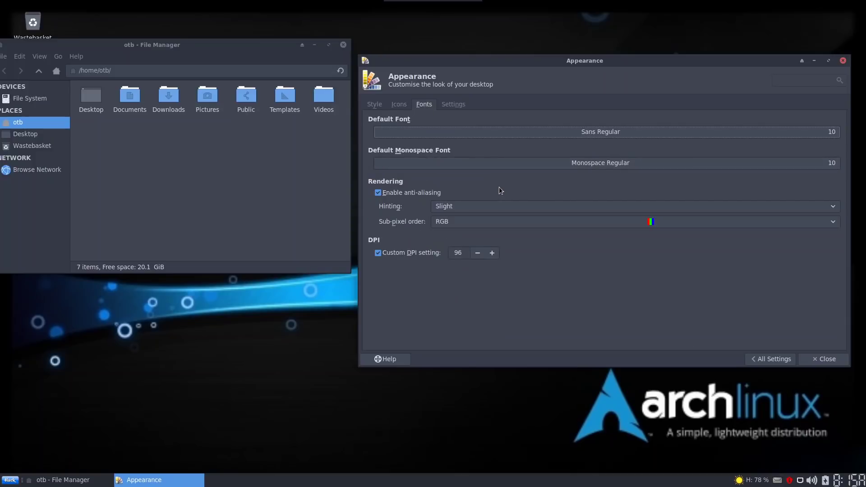
pyautogui.click(451, 105)
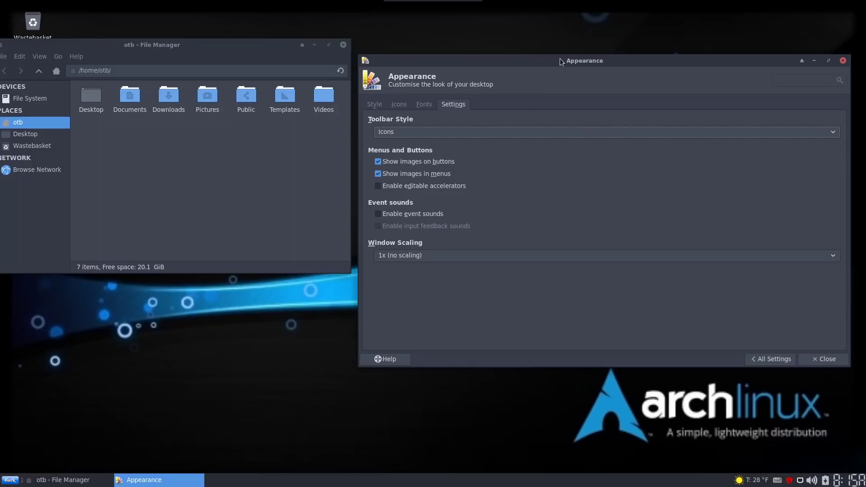
pyautogui.moveTo(560, 59); pyautogui.dragTo(389, 73)
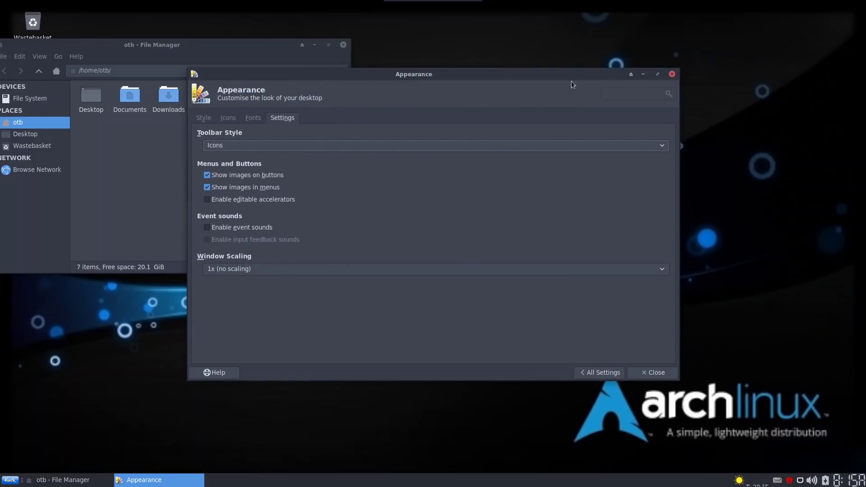
pyautogui.click(672, 73)
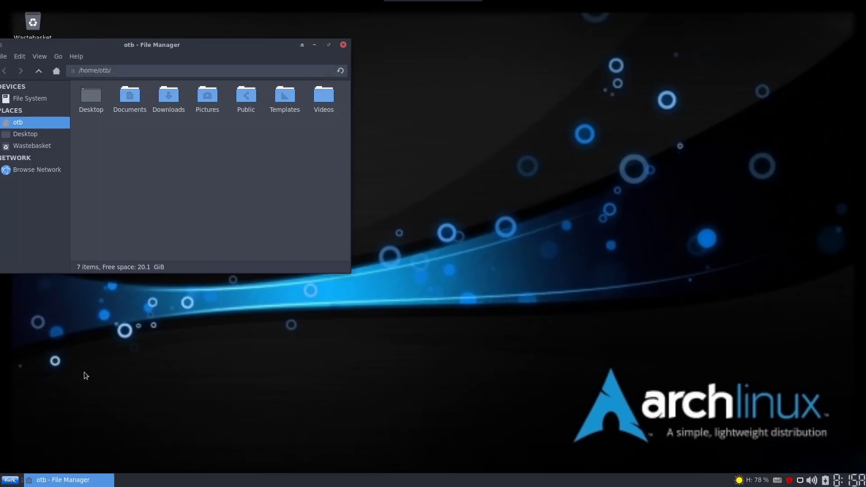
pyautogui.click(9, 481)
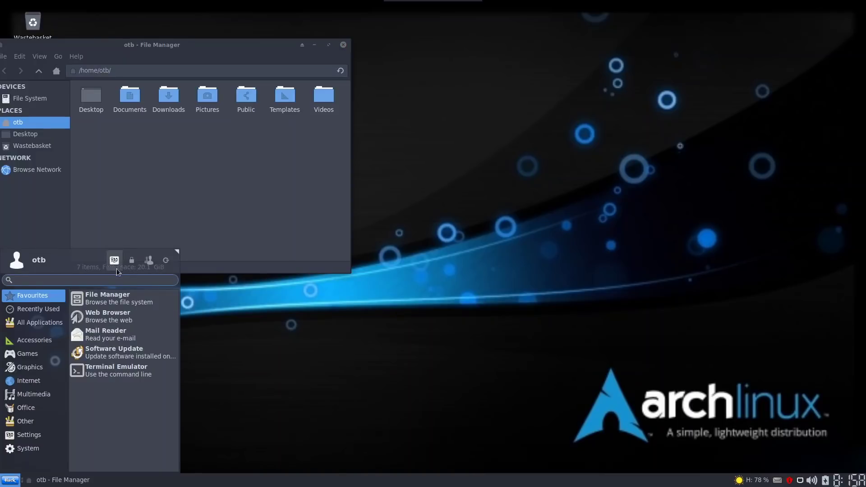
# In Settings Manager's Desktop panel, view the Background, Menus and Icons tabs, then return to All Settings
pyautogui.click(113, 260)
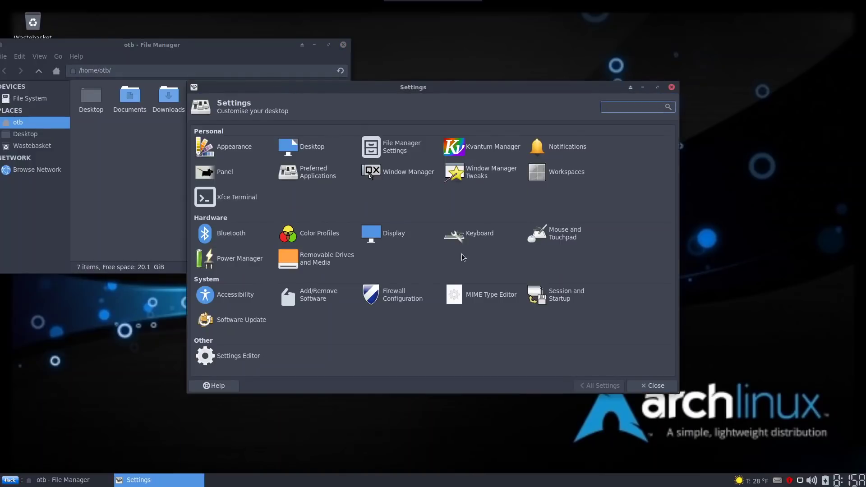
pyautogui.click(307, 146)
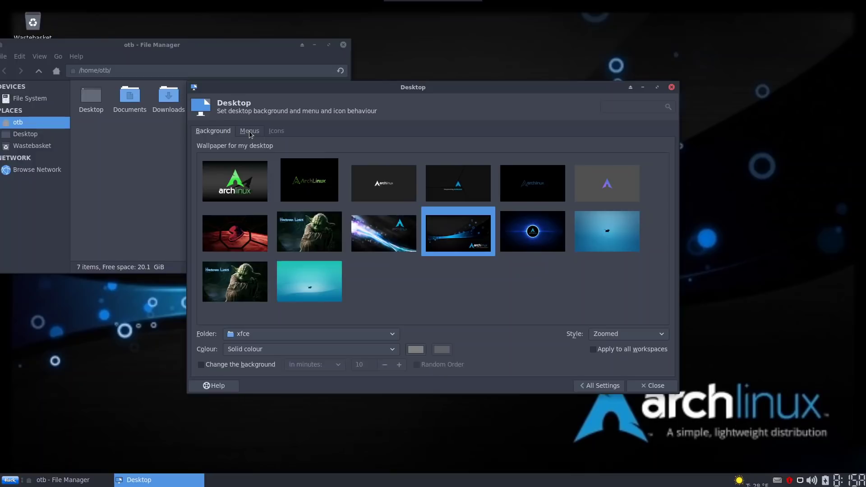
pyautogui.click(250, 132)
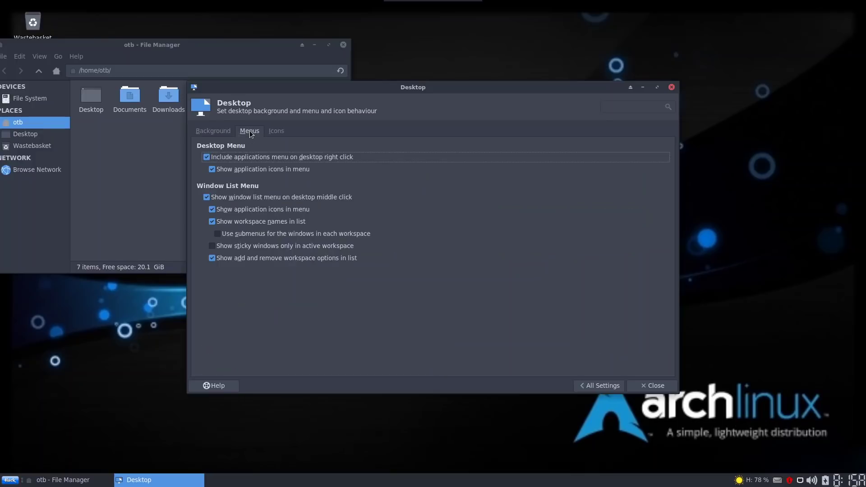
pyautogui.click(273, 133)
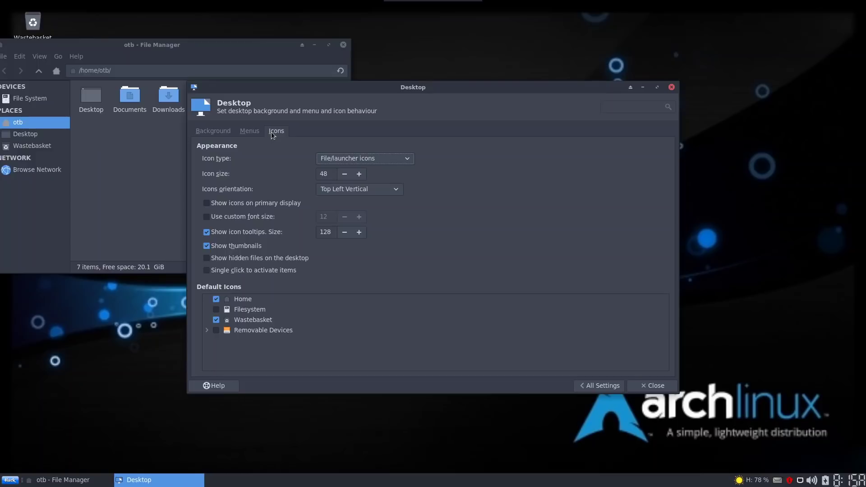
pyautogui.click(217, 134)
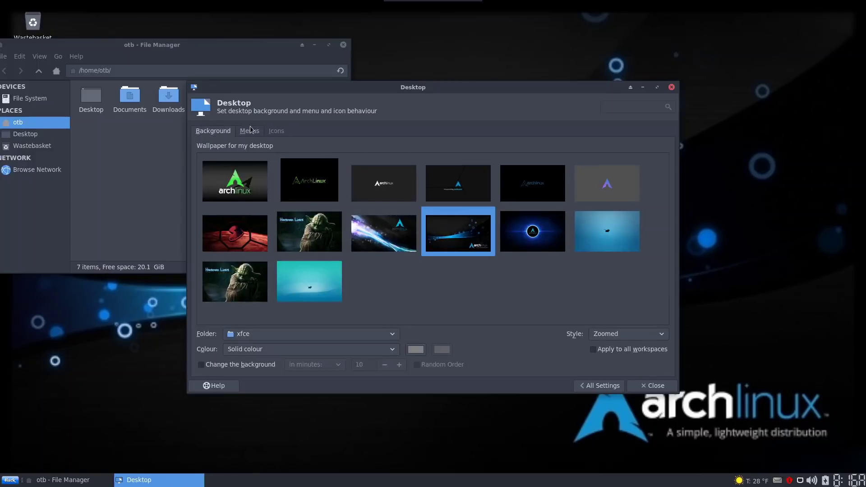
pyautogui.click(581, 386)
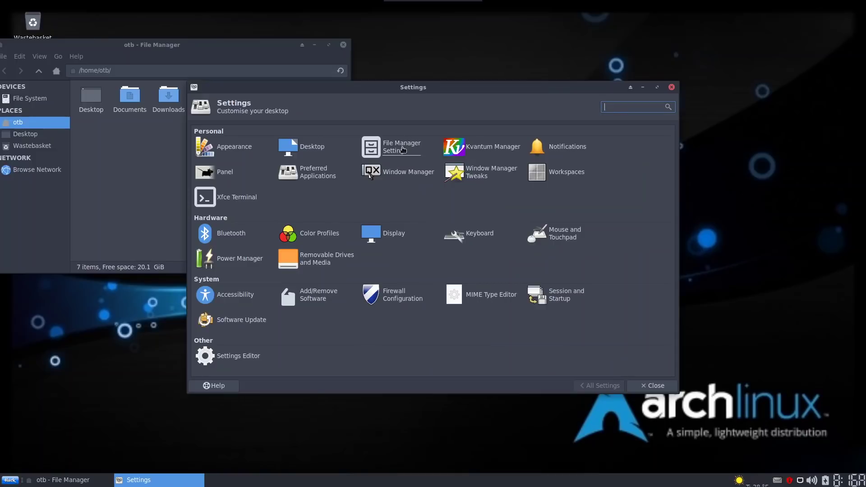
pyautogui.click(403, 149)
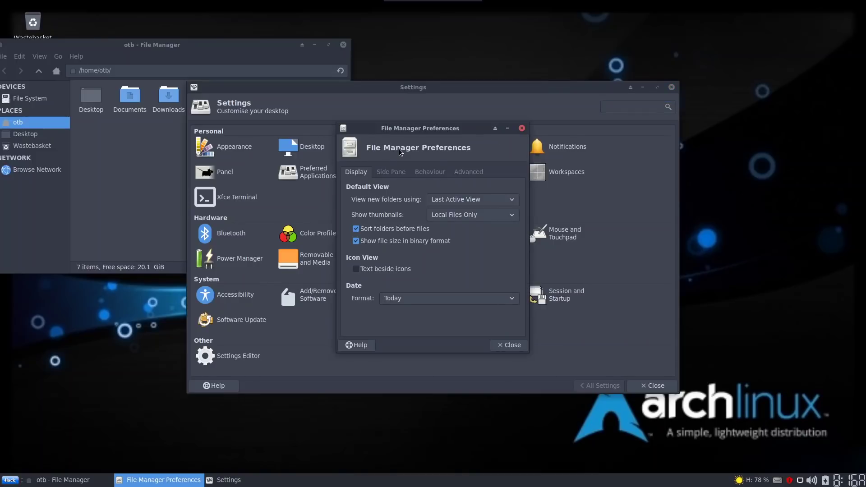
pyautogui.click(519, 346)
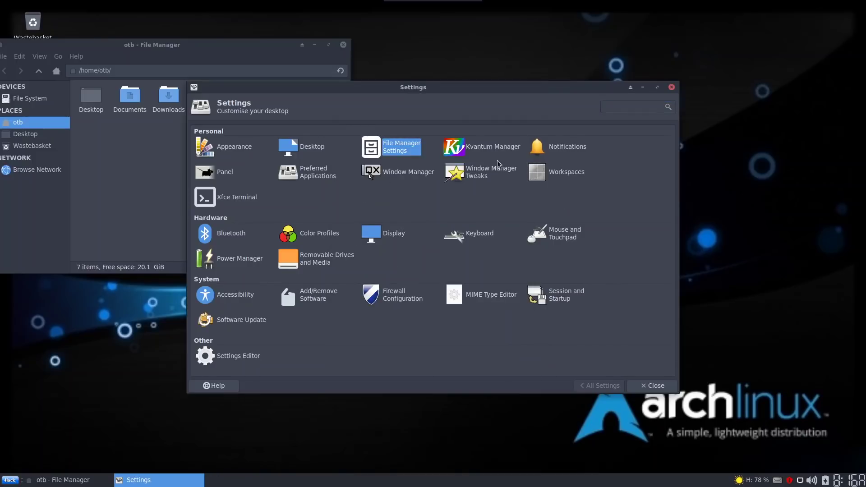
pyautogui.click(493, 149)
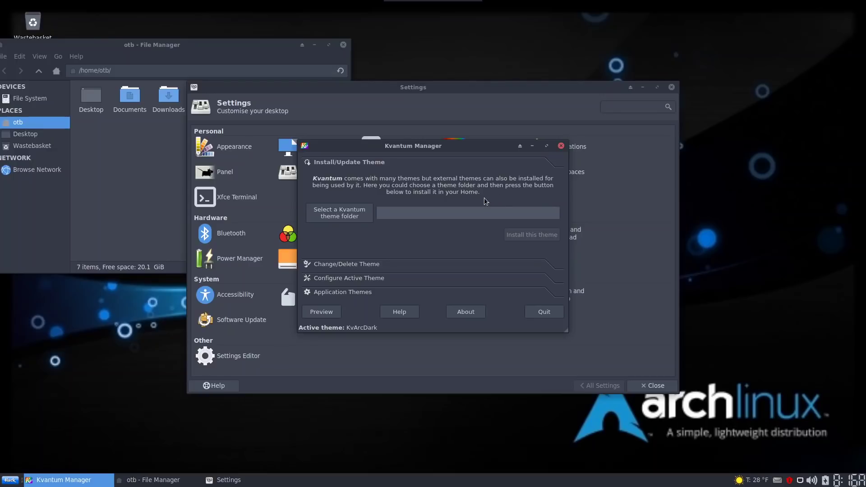
pyautogui.click(542, 316)
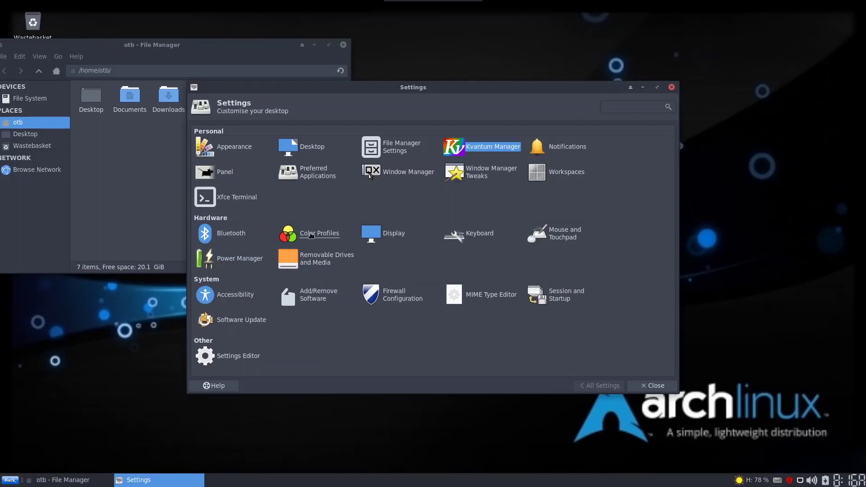
pyautogui.click(392, 235)
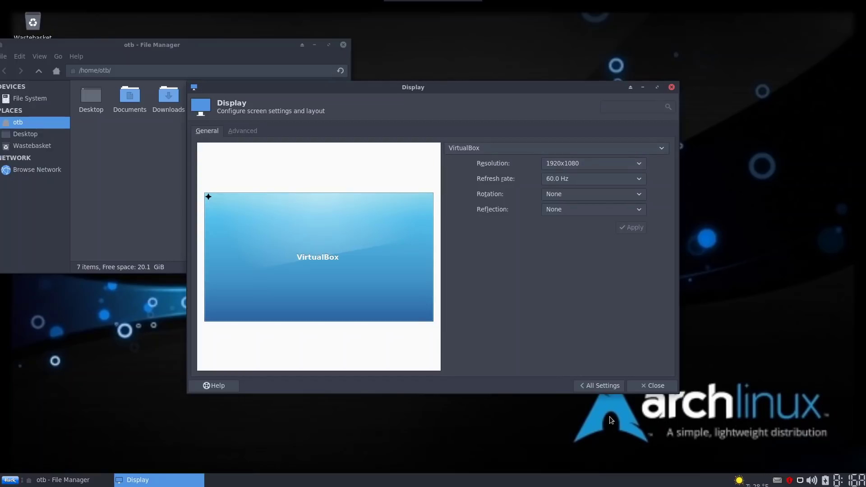
pyautogui.click(586, 386)
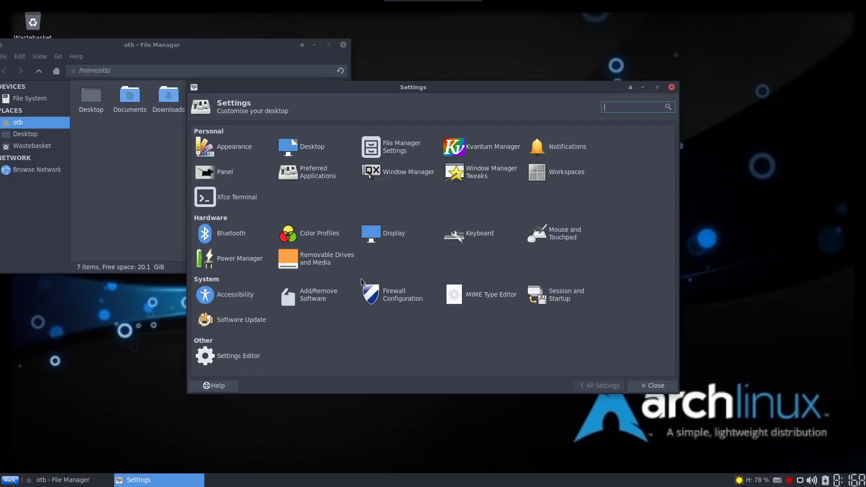
# Open Firewall Configuration to review the Home profile (status off, Incoming Deny), then close it
pyautogui.click(397, 296)
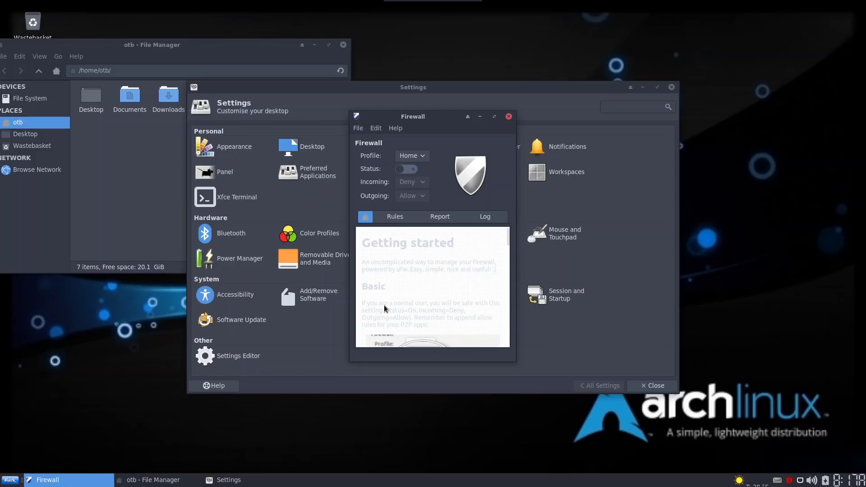
pyautogui.click(509, 117)
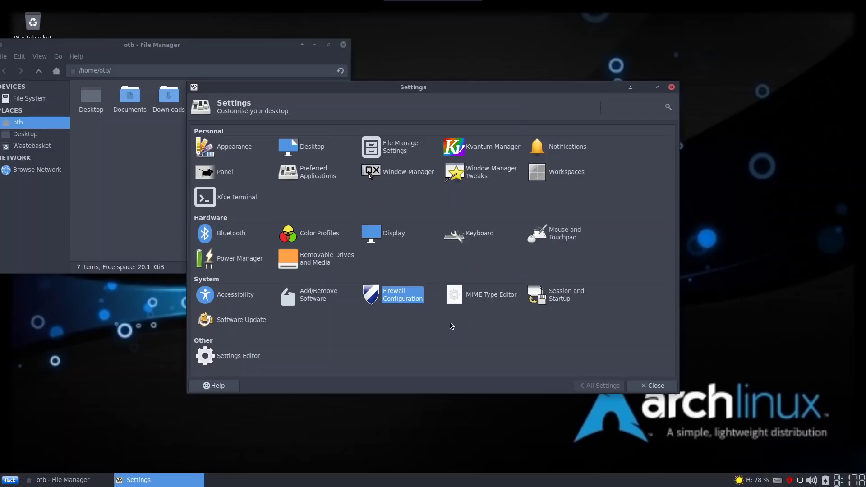
# Close Settings Manager, relaunch and close it once more, then show the Whisker menu's Settings category
pyautogui.click(671, 87)
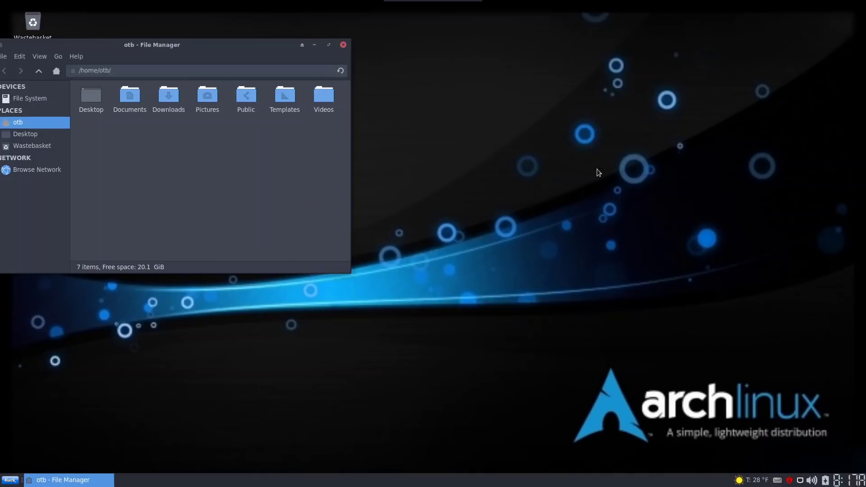
pyautogui.click(10, 479)
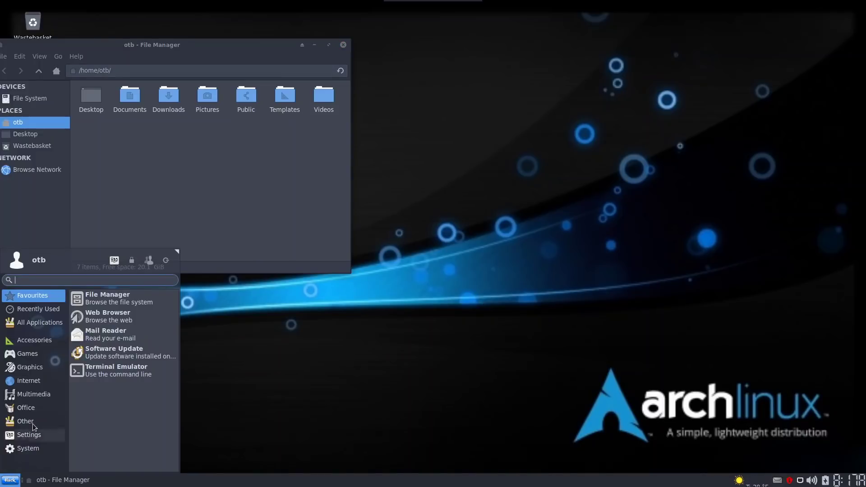
pyautogui.click(28, 434)
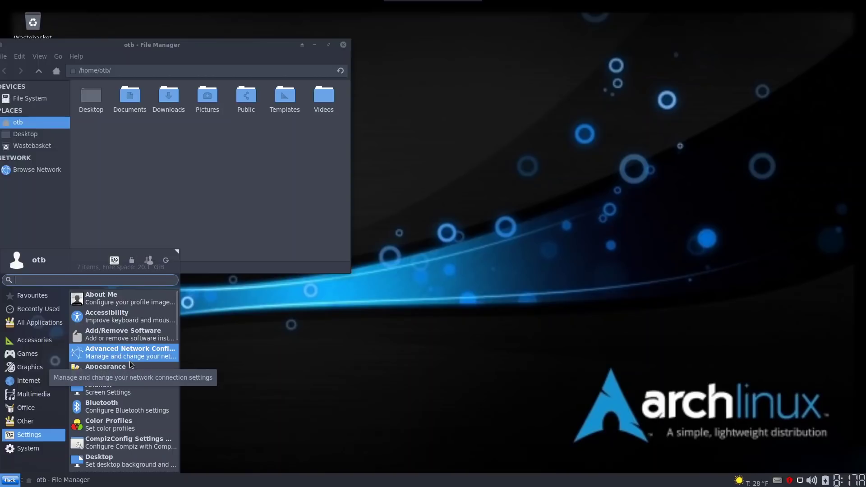
pyautogui.click(114, 259)
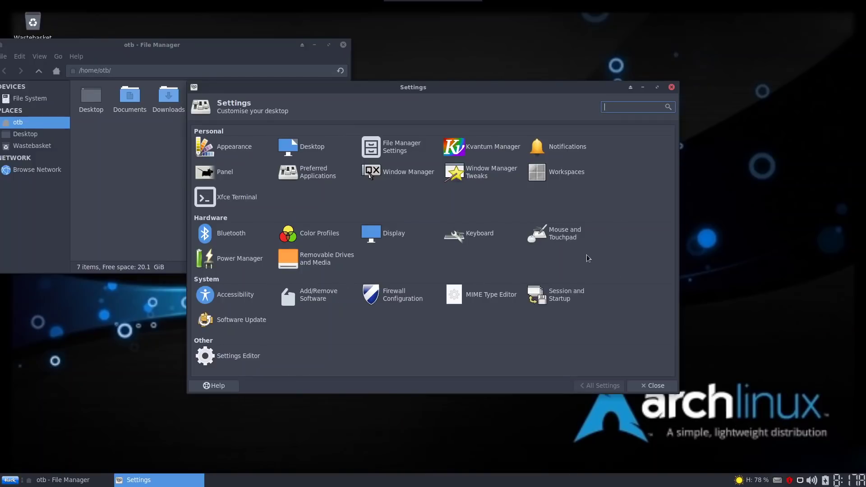
pyautogui.click(673, 88)
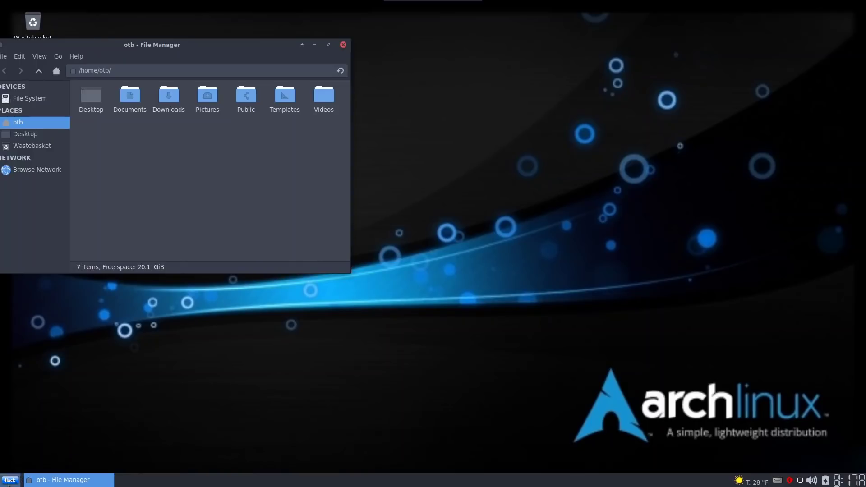
pyautogui.click(10, 480)
pyautogui.click(29, 434)
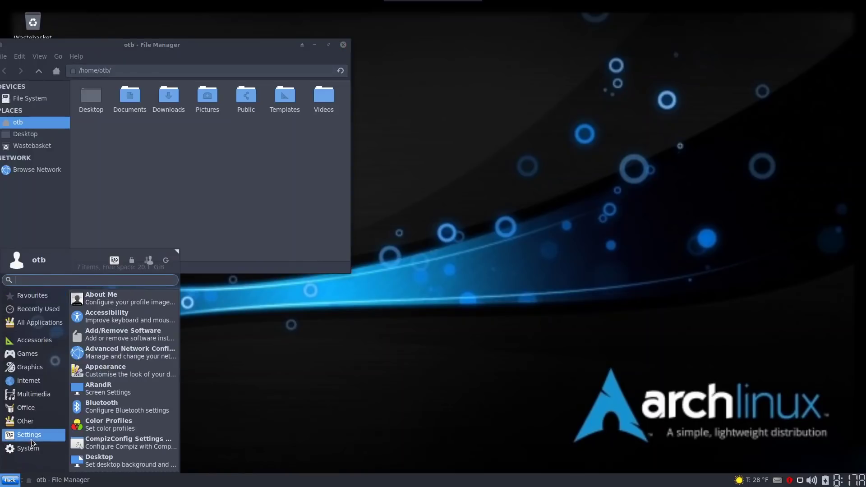
# Launch ARandR and inspect the VGA-1 output's Active, Primary, Resolution and Orientation options
pyautogui.click(129, 388)
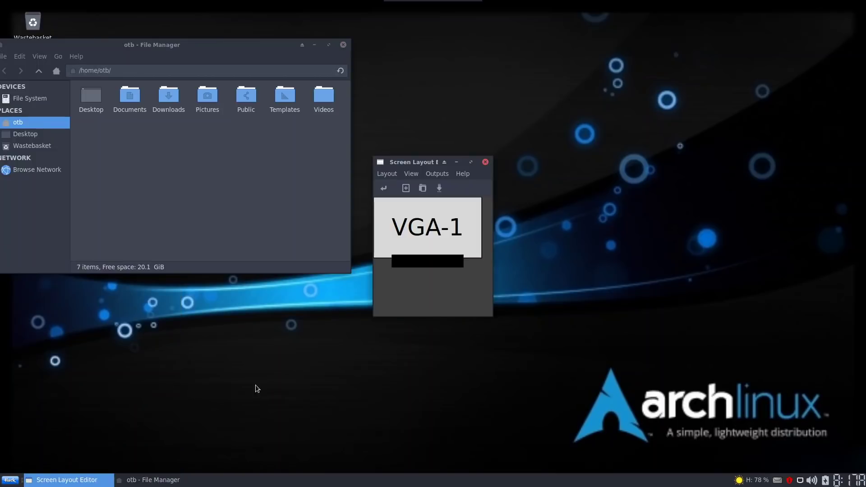
pyautogui.rightClick(450, 207)
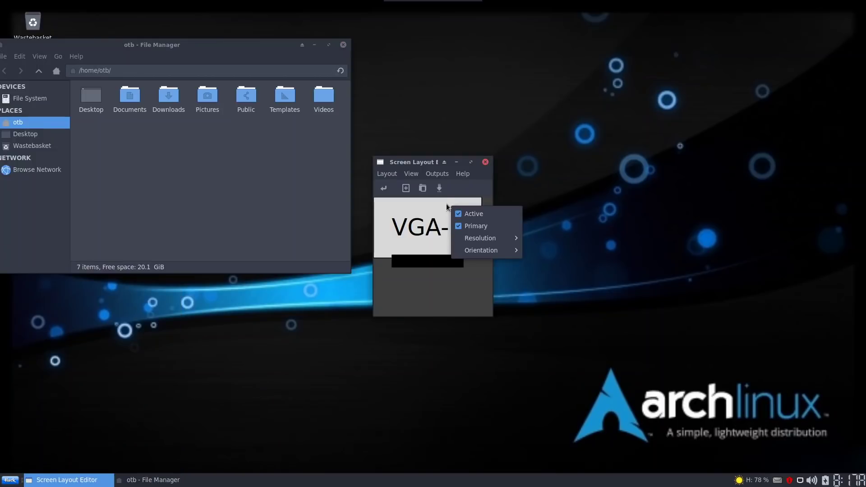
pyautogui.moveTo(508, 240)
pyautogui.click(411, 288)
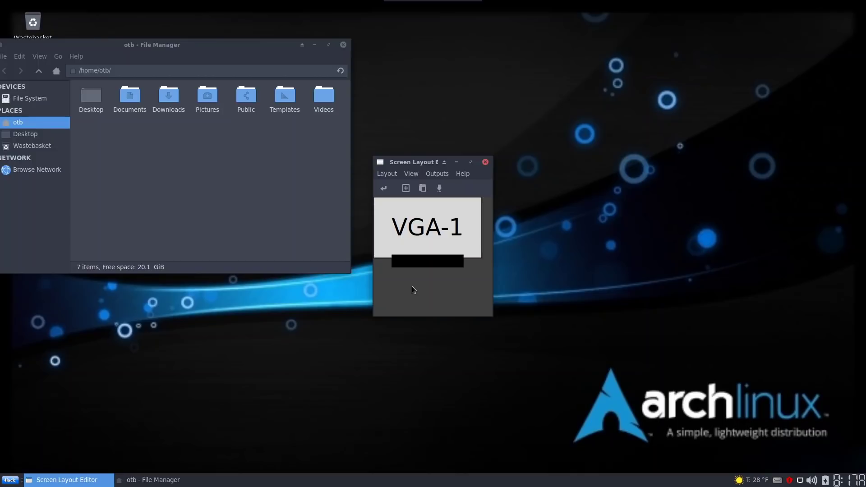
# Close ARandR and scroll the Whisker menu's Settings apps down to Workspaces and Xfce Terminal
pyautogui.click(485, 162)
pyautogui.click(10, 480)
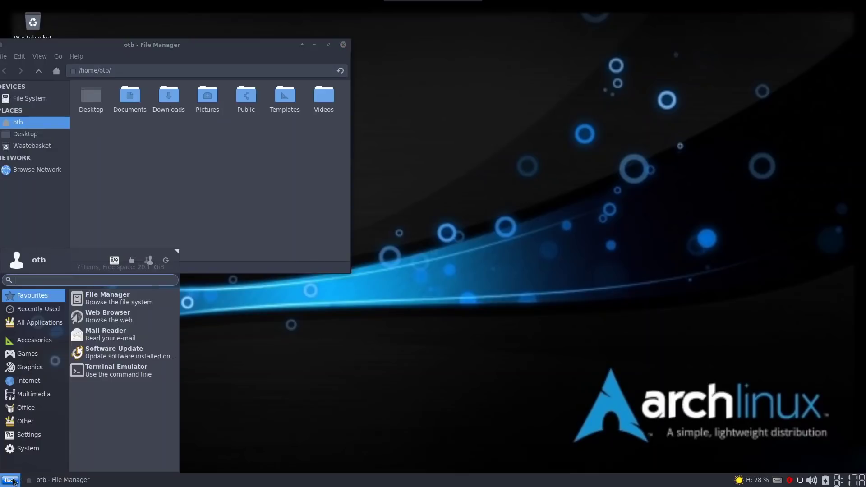
pyautogui.click(29, 435)
pyautogui.scroll(-6, 145, 363)
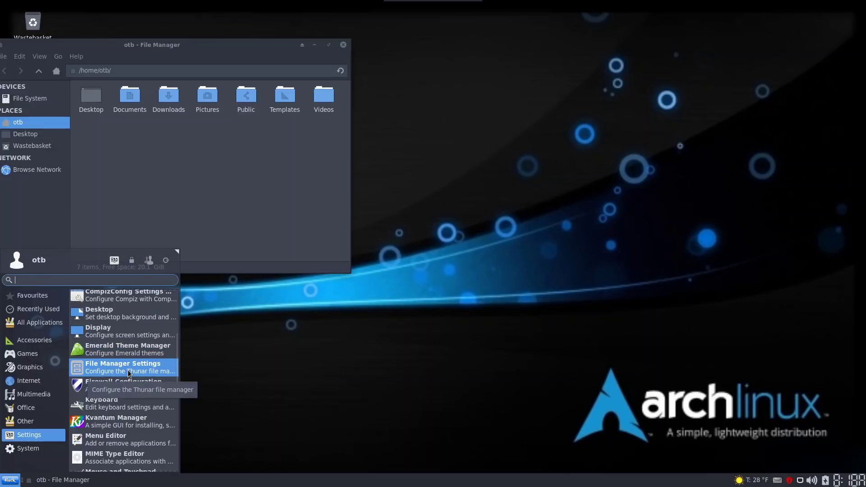
pyautogui.scroll(-3, 130, 373)
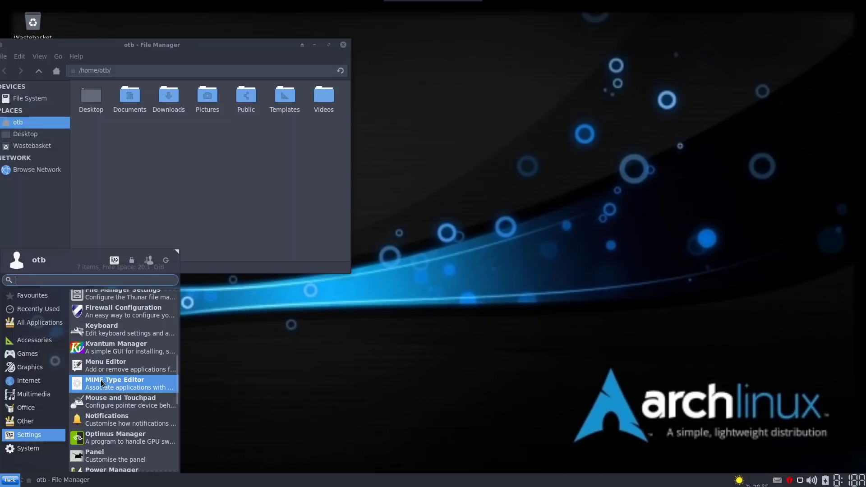
pyautogui.scroll(-2, 122, 387)
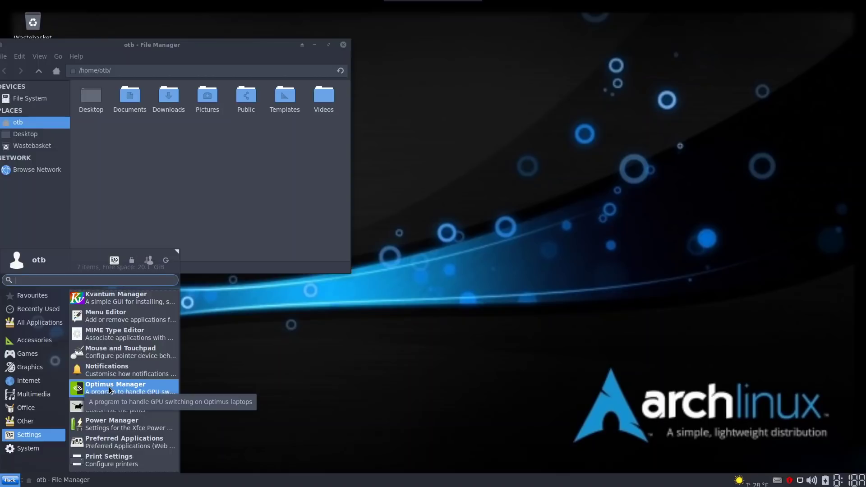
pyautogui.scroll(-3, 155, 388)
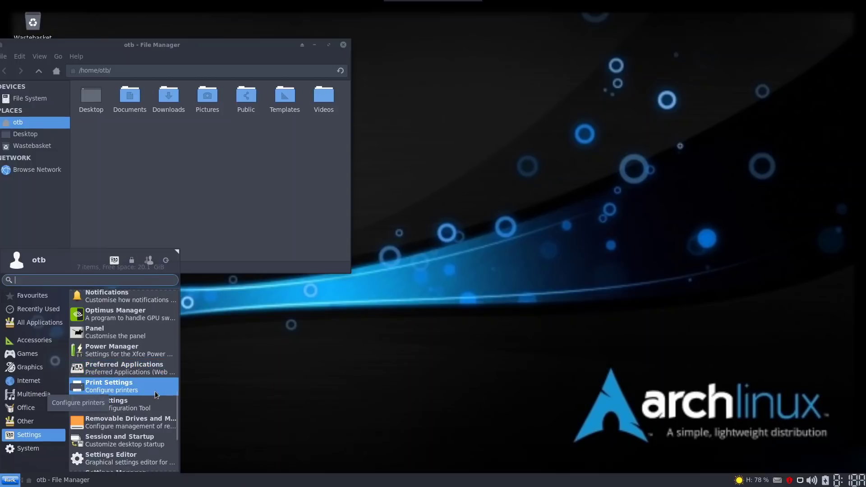
pyautogui.scroll(-3, 154, 392)
pyautogui.scroll(-2, 145, 393)
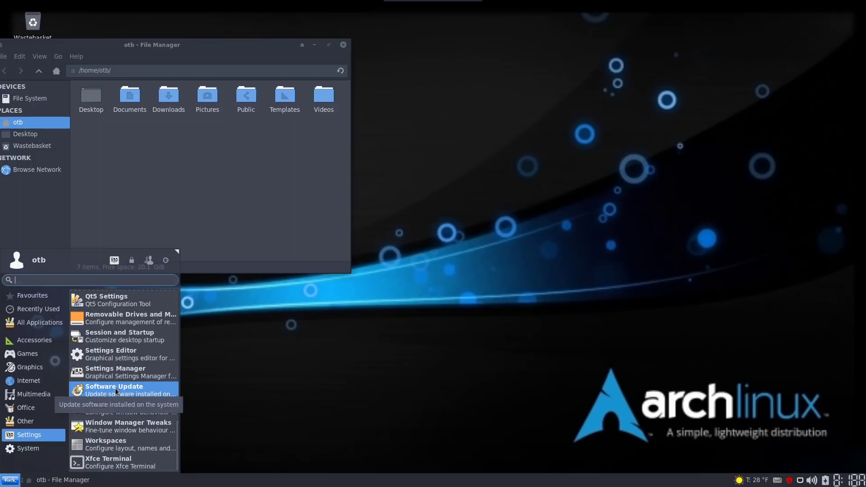
# Launch Pamac's Software Update and view the About Pamac dialog, then close it
pyautogui.click(131, 391)
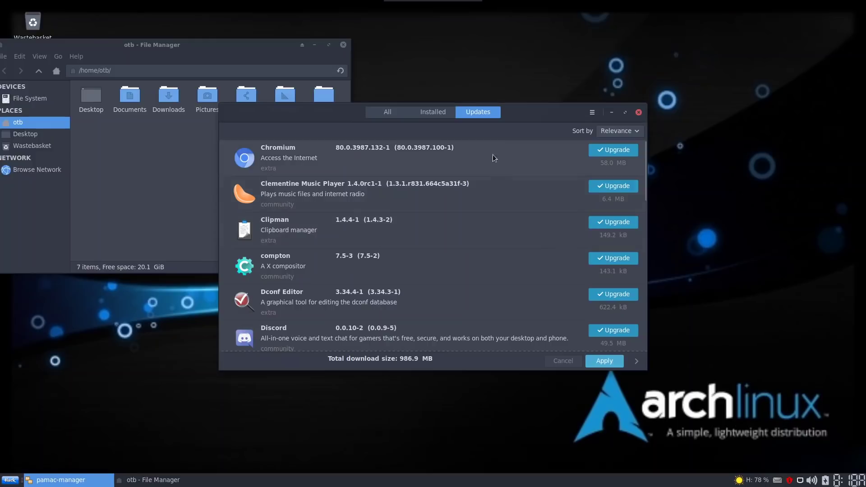
pyautogui.moveTo(529, 106); pyautogui.dragTo(402, 82)
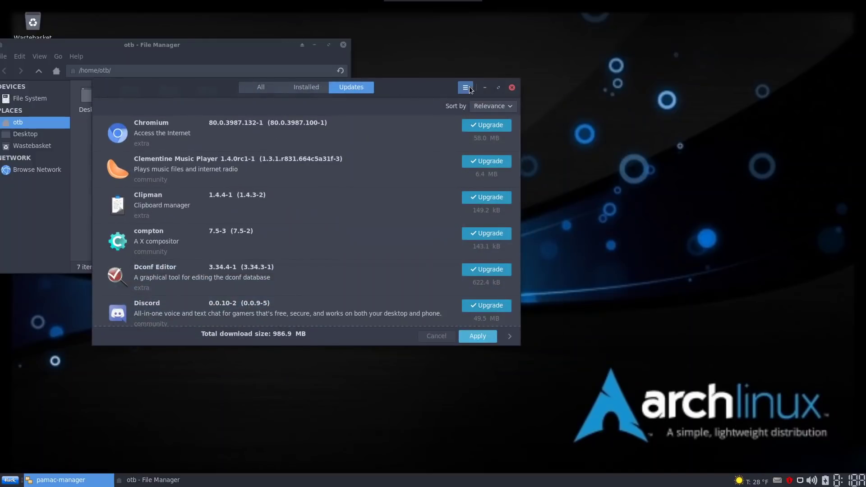
pyautogui.click(468, 88)
pyautogui.click(449, 170)
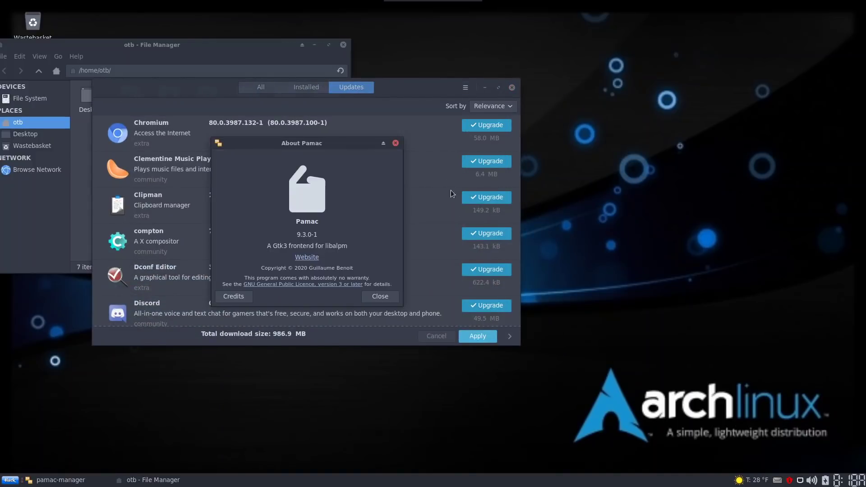
pyautogui.click(393, 300)
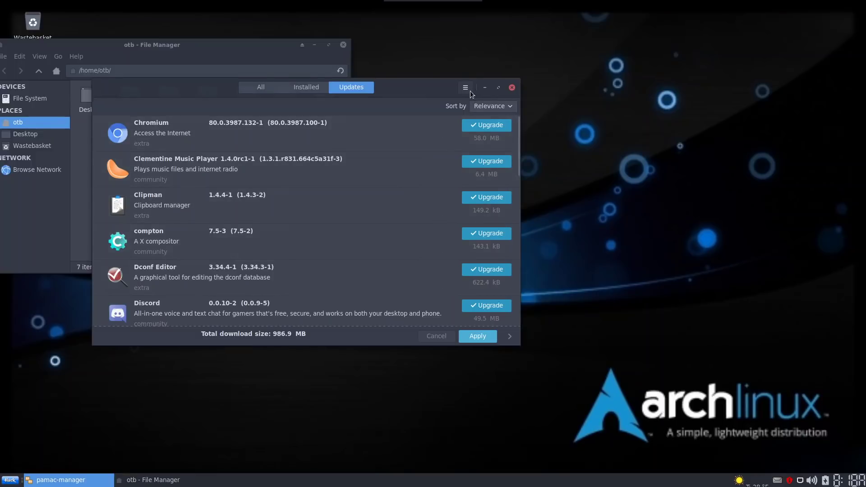
# Enable AUR support on the AUR tab of Pamac's Preferences
pyautogui.click(466, 88)
pyautogui.click(460, 158)
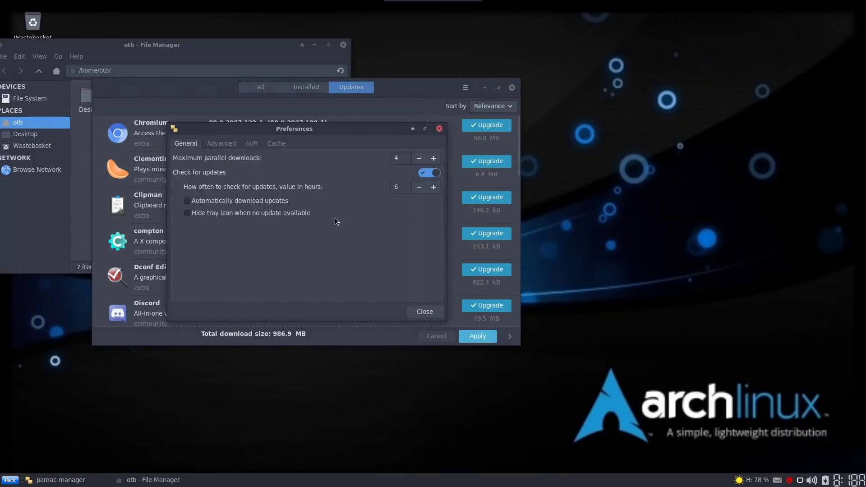
pyautogui.click(216, 143)
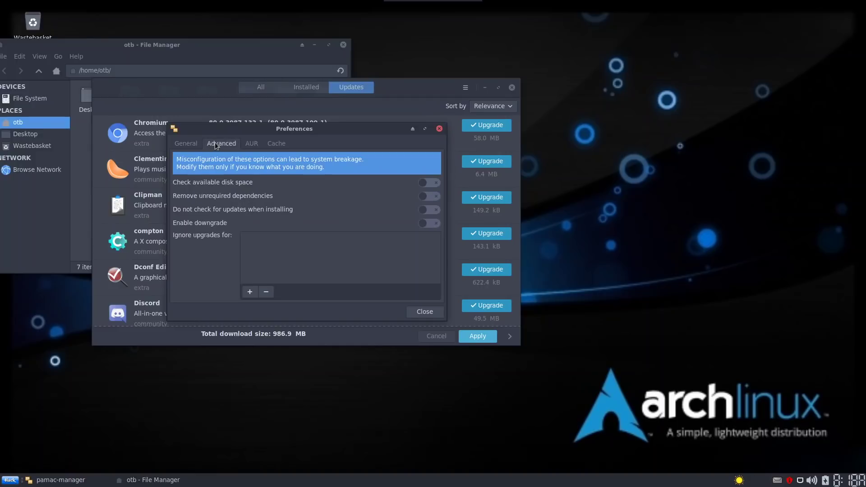
pyautogui.click(256, 144)
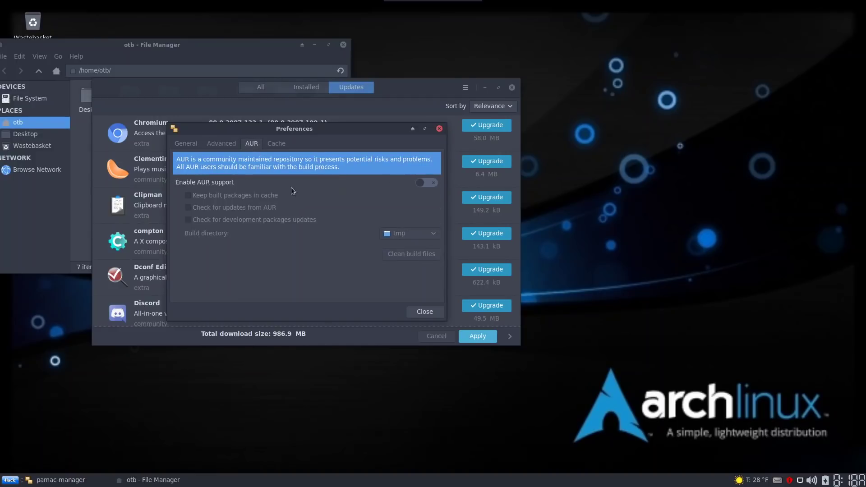
pyautogui.click(426, 184)
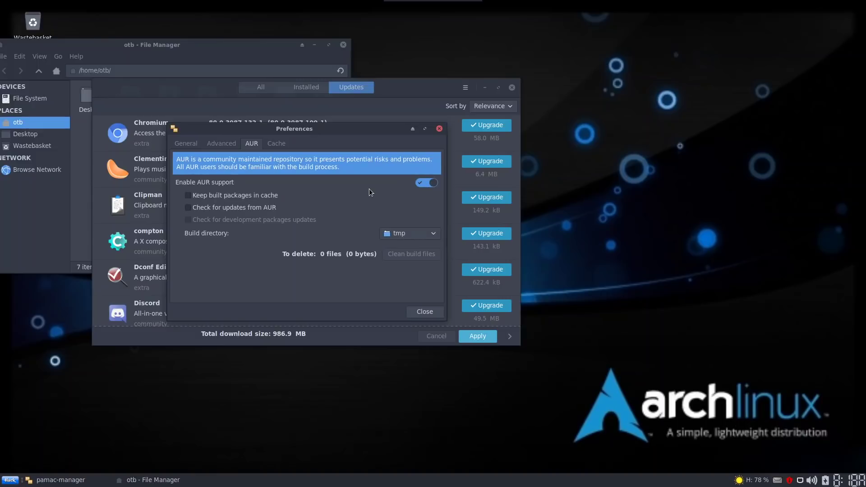
pyautogui.click(414, 311)
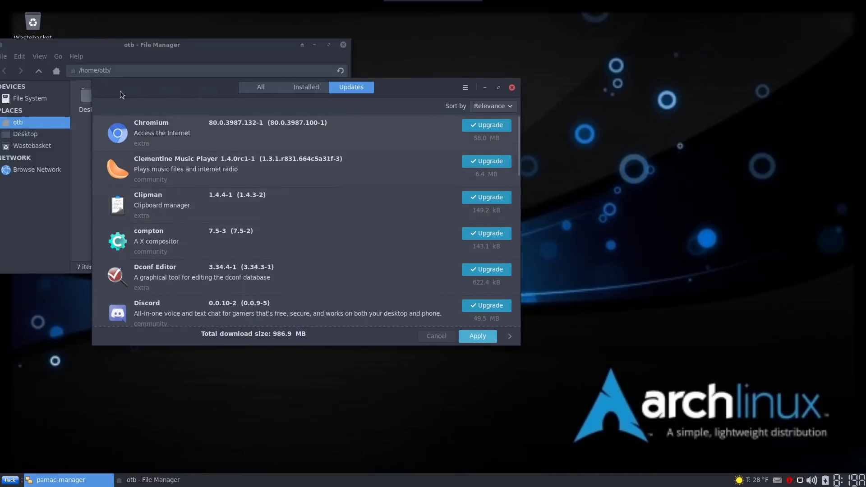
# Search all packages for 'yay', mark it to build, and open the Transaction Summary with go
pyautogui.moveTo(400, 86); pyautogui.dragTo(672, 105)
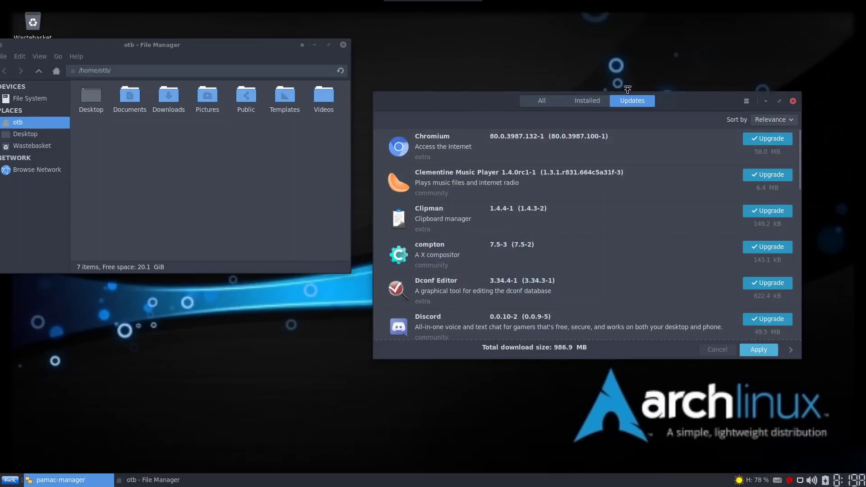
pyautogui.click(553, 101)
pyautogui.click(388, 102)
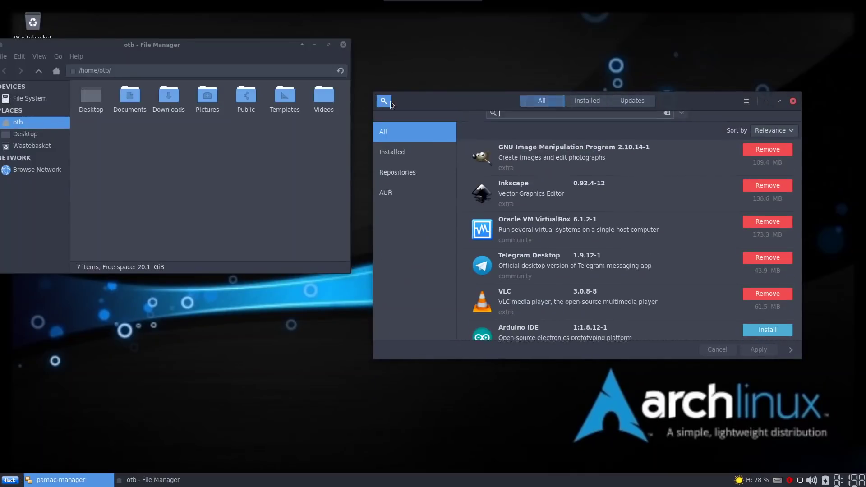
pyautogui.write('yay')
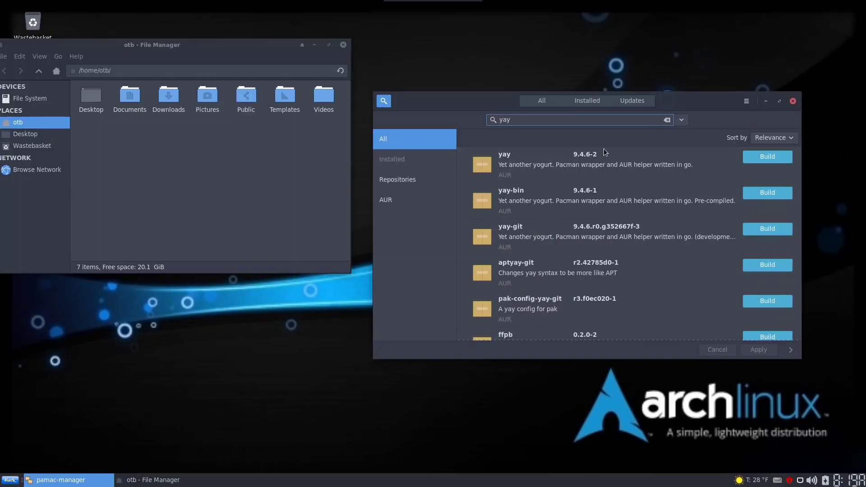
pyautogui.moveTo(650, 91); pyautogui.dragTo(370, 50)
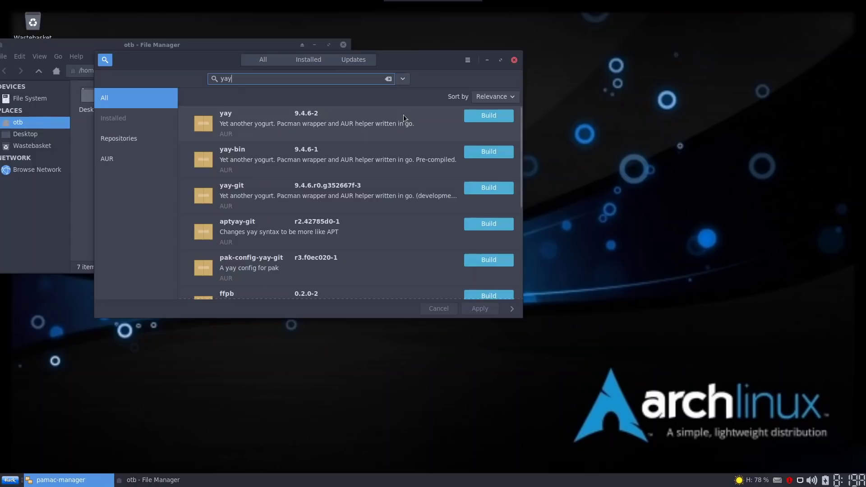
pyautogui.click(496, 115)
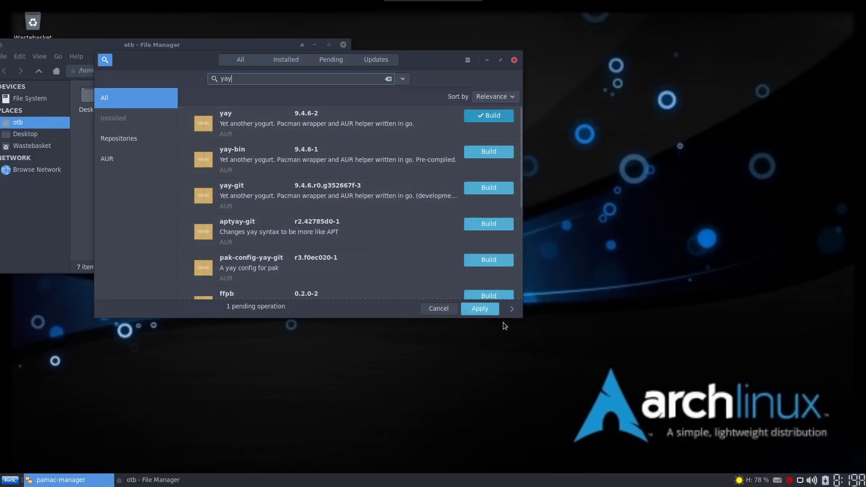
pyautogui.click(475, 307)
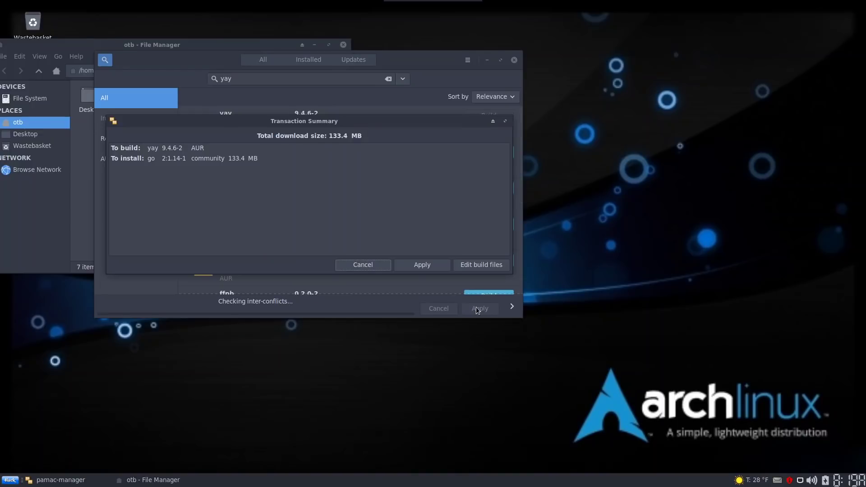
# Confirm building yay so go starts downloading, and close the home-folder file manager
pyautogui.click(433, 264)
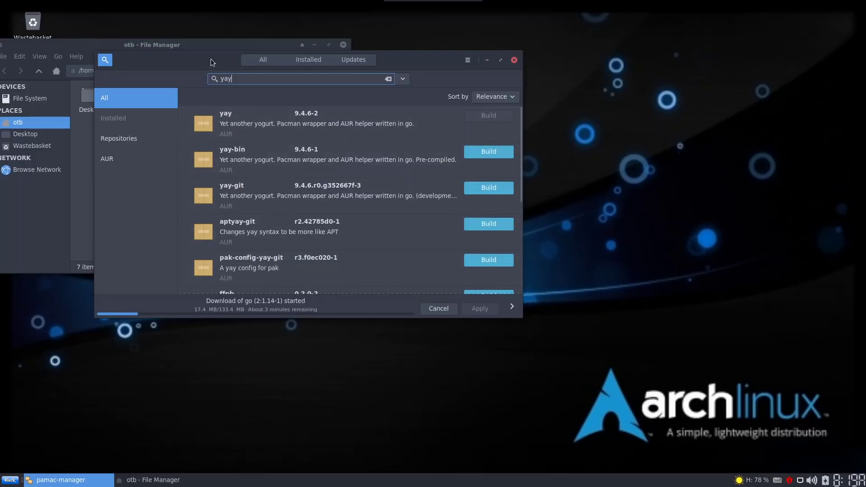
pyautogui.moveTo(210, 59); pyautogui.dragTo(487, 66)
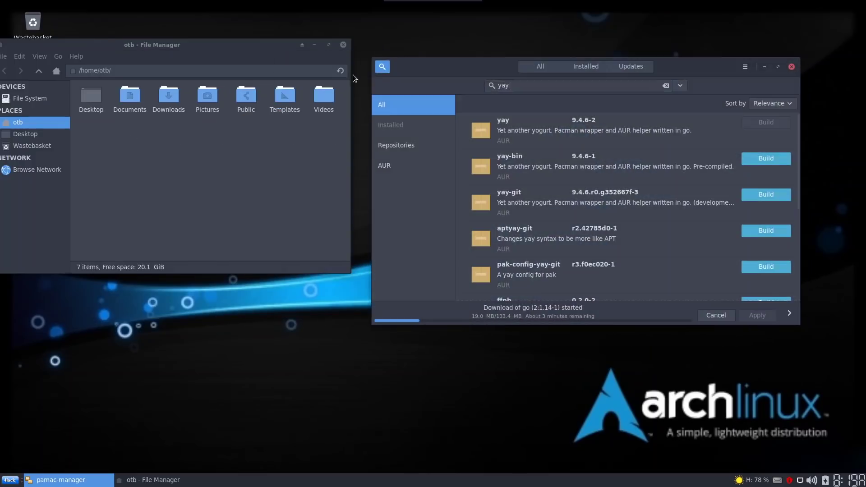
pyautogui.click(343, 45)
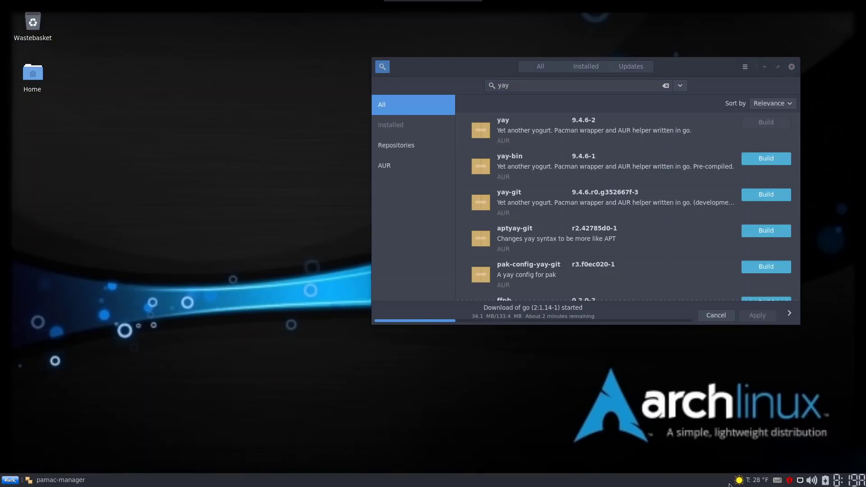
pyautogui.moveTo(740, 482)
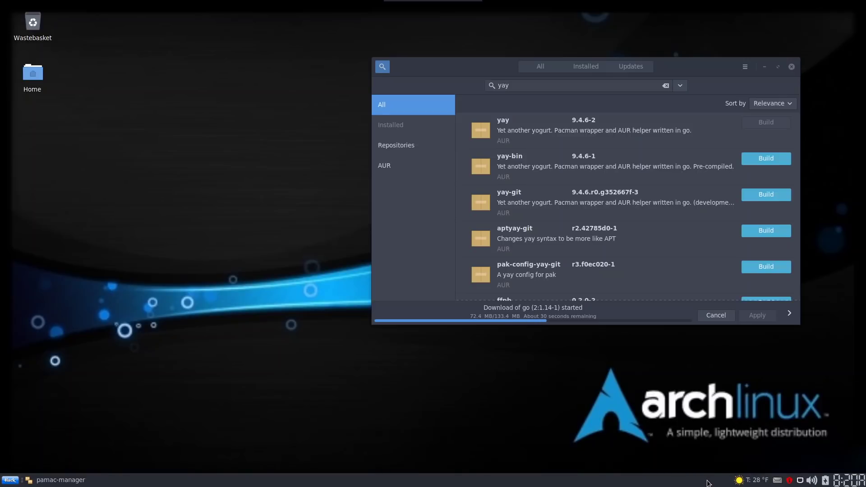
# View the detailed weather data in the panel's weather report
pyautogui.click(745, 480)
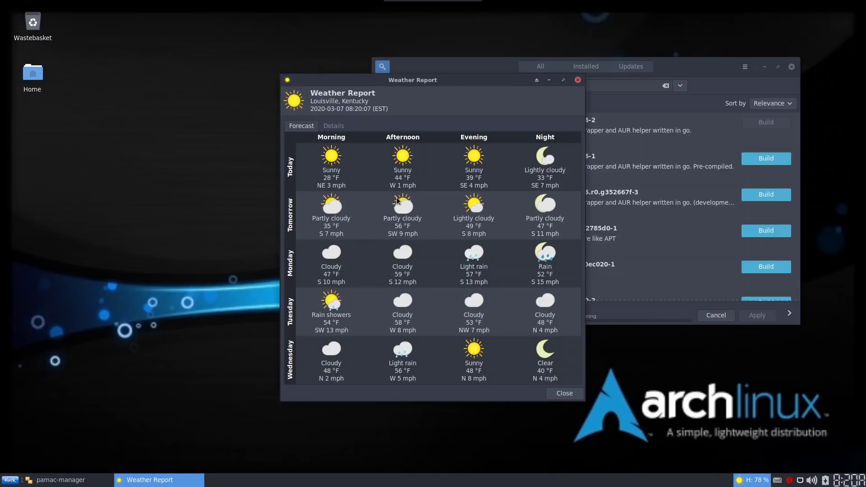
pyautogui.click(343, 128)
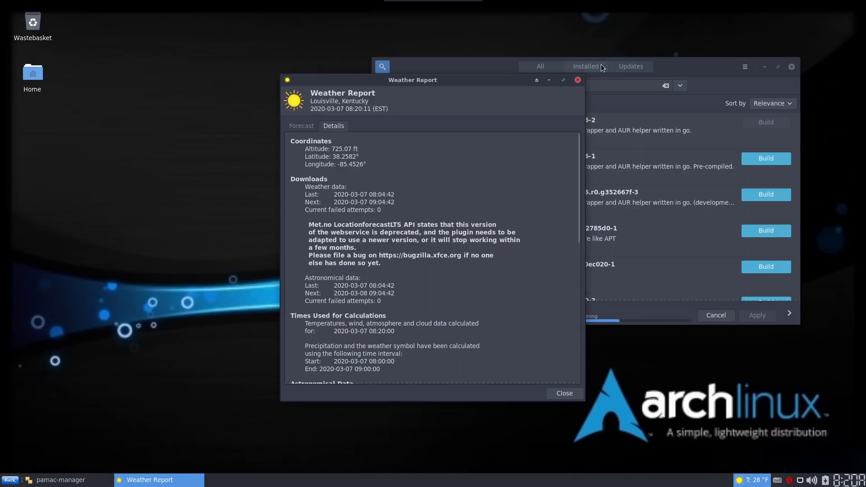
pyautogui.click(578, 80)
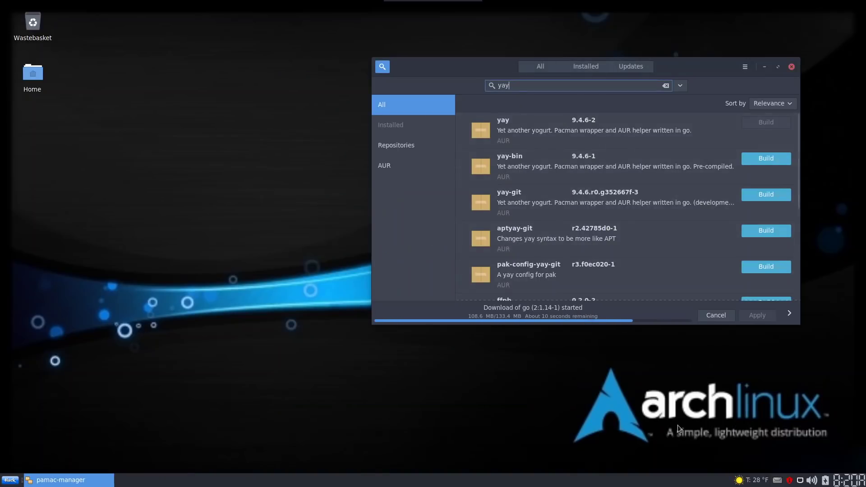
# Open the weather plugin's Properties from its tray icon
pyautogui.rightClick(752, 480)
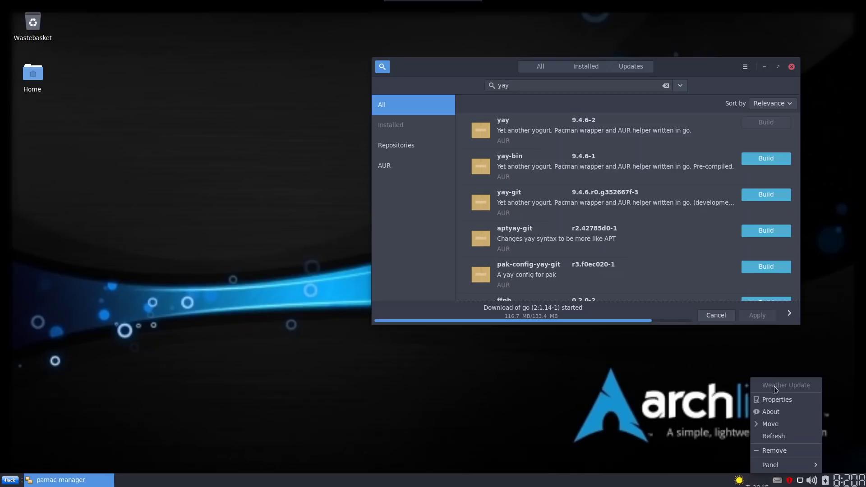
pyautogui.click(766, 399)
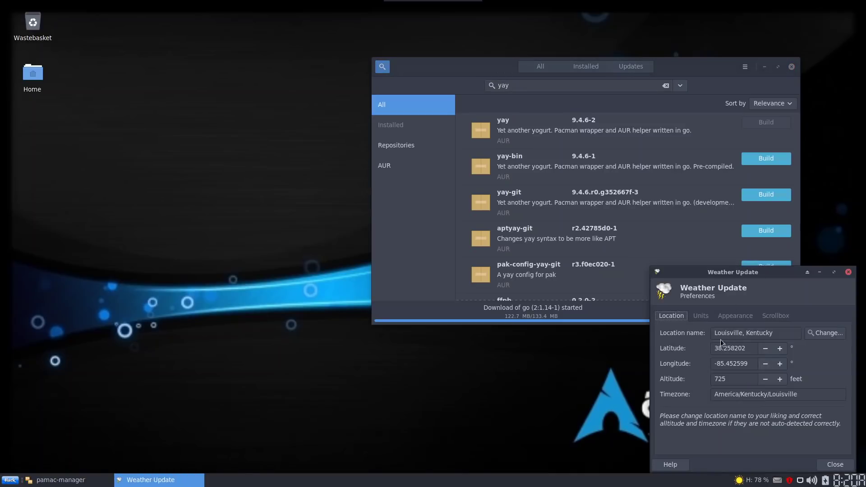
pyautogui.click(793, 329)
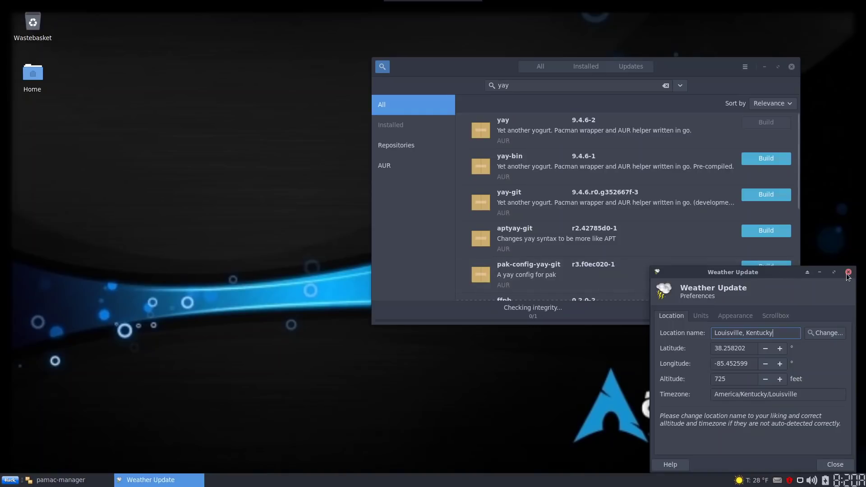
pyautogui.click(849, 273)
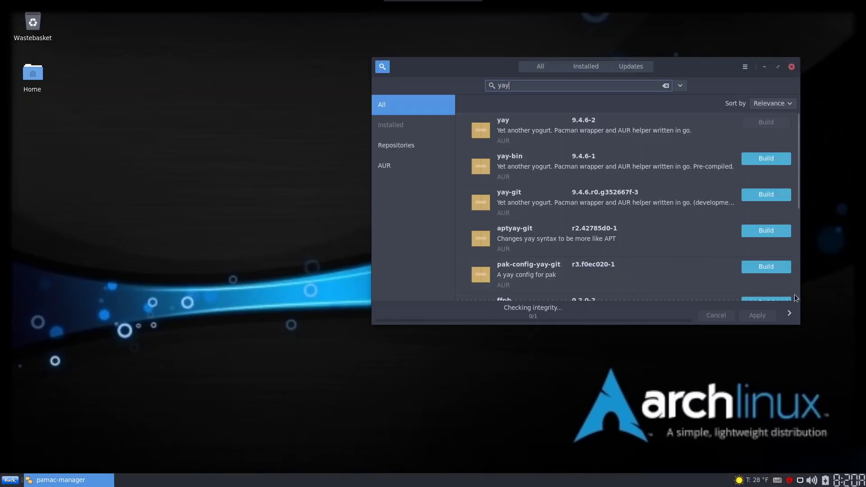
pyautogui.rightClick(740, 481)
pyautogui.click(766, 400)
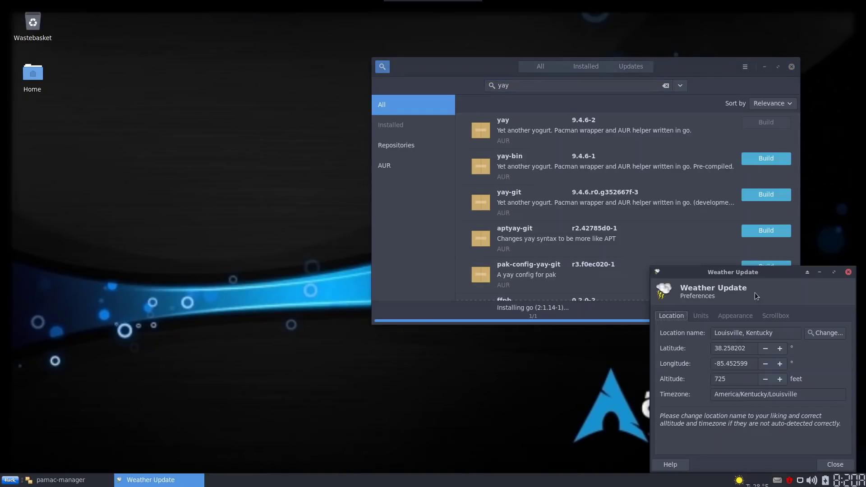
# Replace Louisville, Kentucky with Preston, Lancashire by searching 'preston, uk'
pyautogui.moveTo(747, 276); pyautogui.dragTo(114, 207)
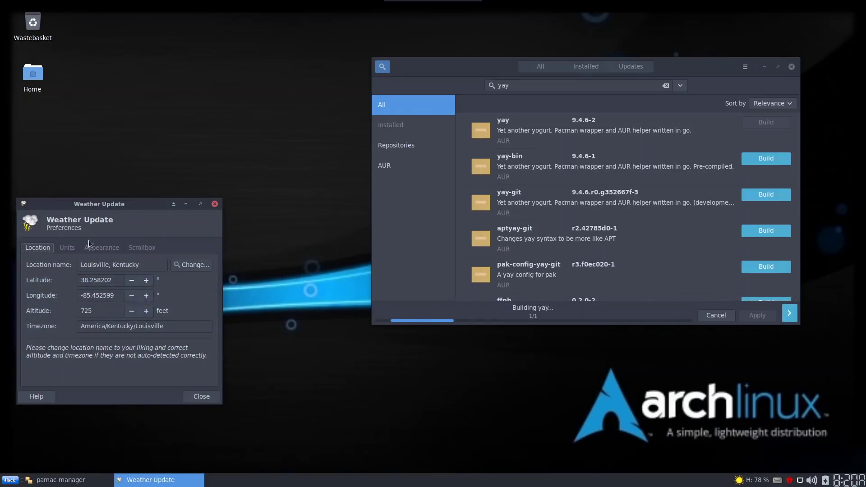
pyautogui.moveTo(153, 262); pyautogui.dragTo(46, 256)
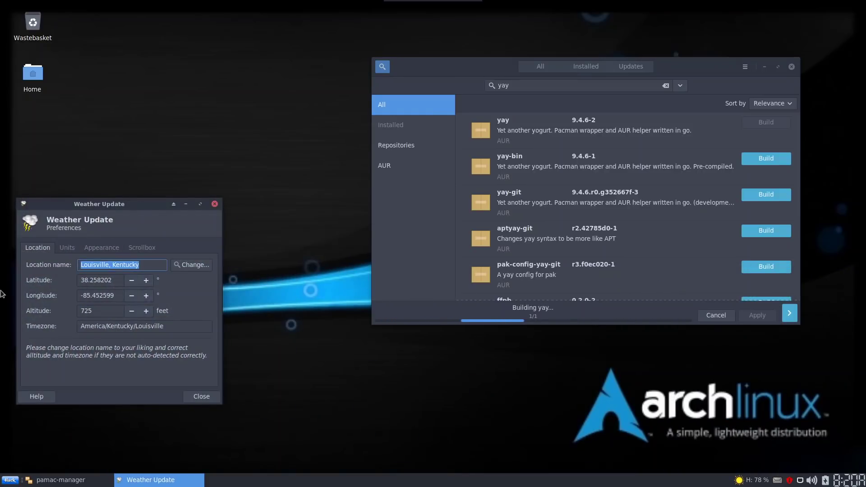
pyautogui.click(188, 264)
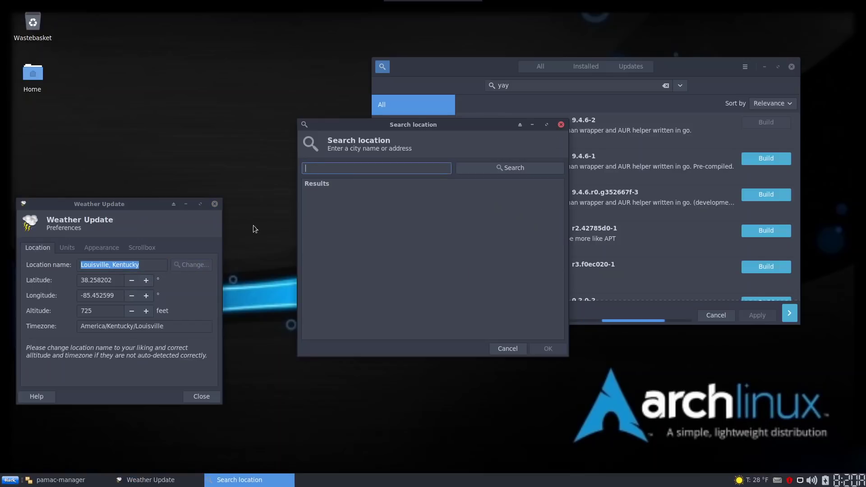
pyautogui.write('preston, uk')
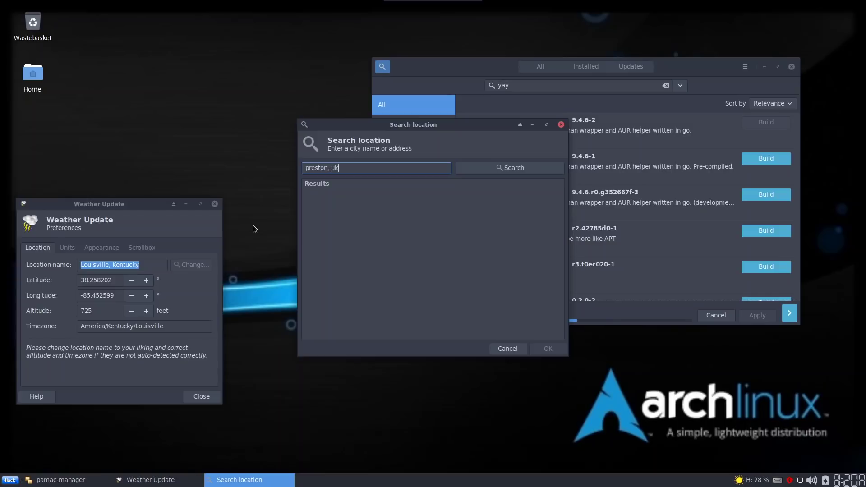
pyautogui.click(530, 165)
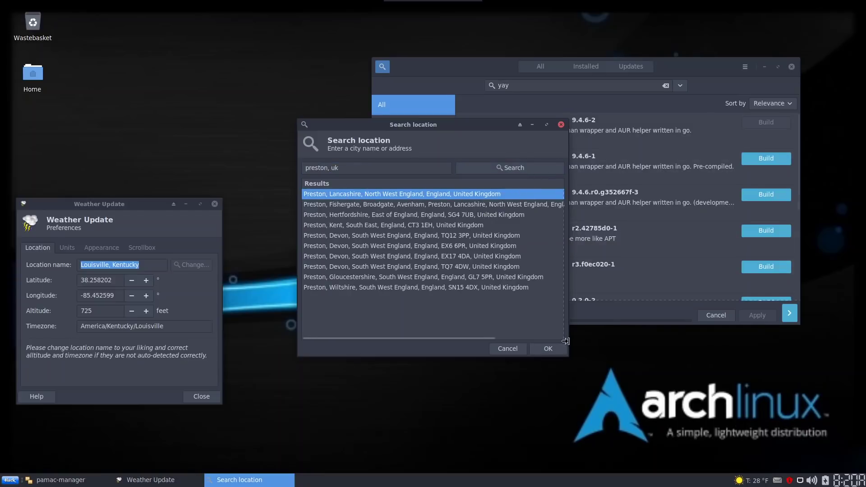
pyautogui.click(548, 349)
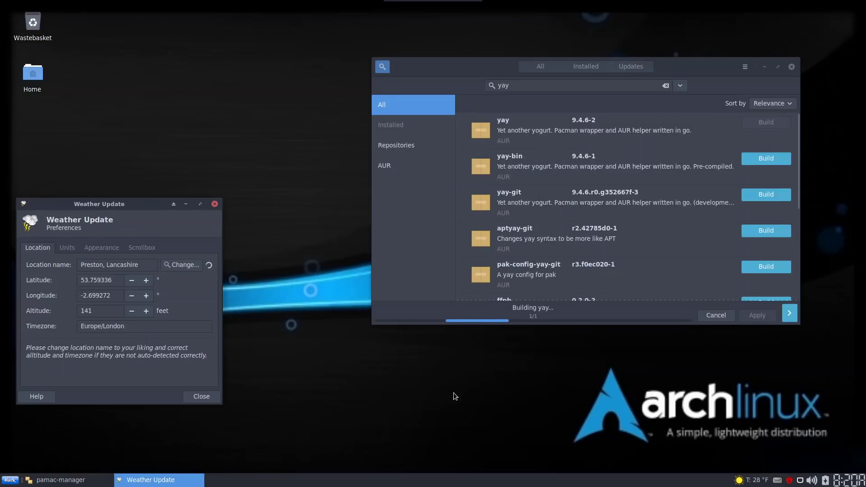
pyautogui.moveTo(107, 207); pyautogui.dragTo(211, 181)
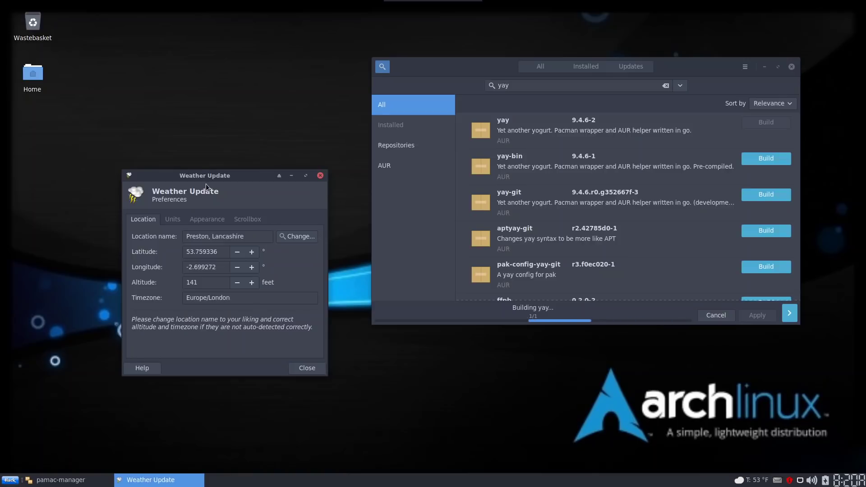
# Close the weather preferences and show the available package updates from the tray
pyautogui.click(308, 369)
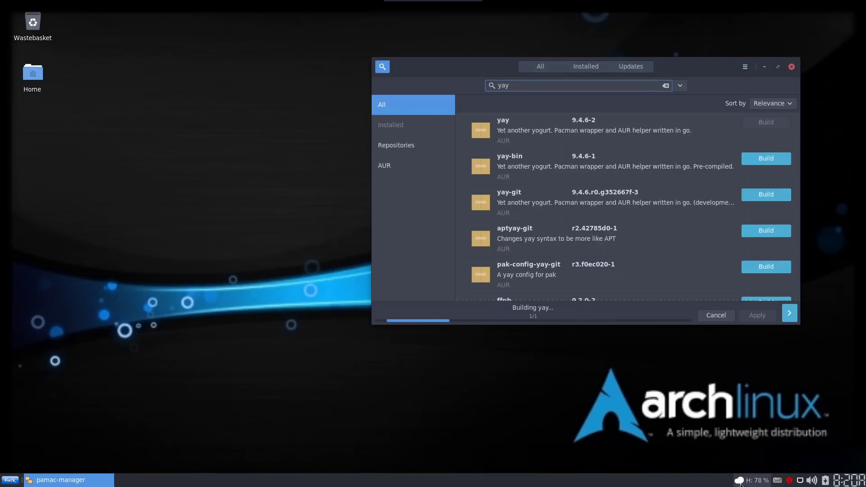
pyautogui.moveTo(746, 481)
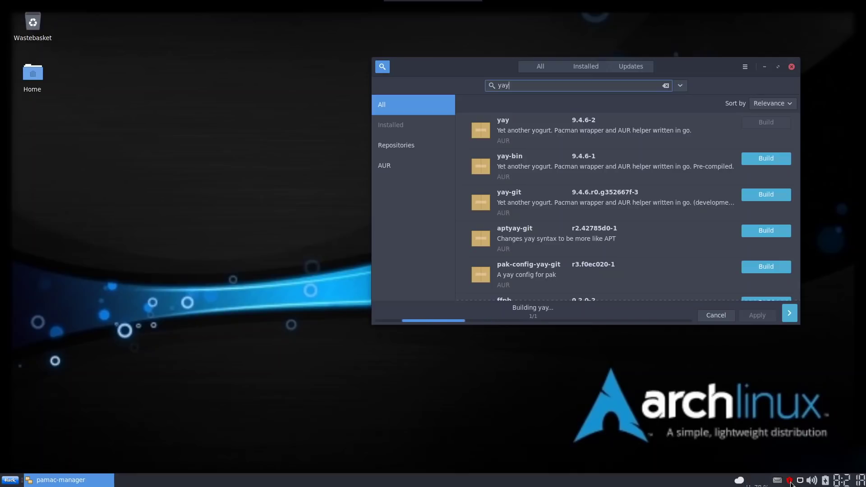
pyautogui.click(790, 481)
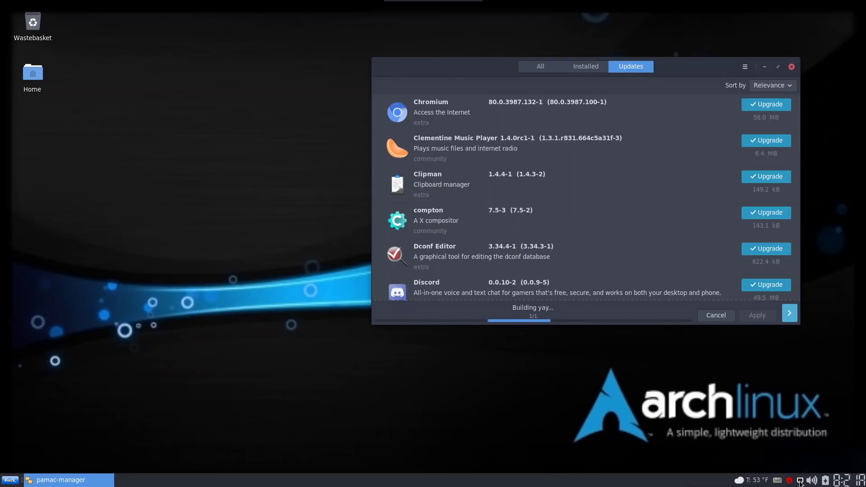
# Look at the network, volume and power tray menus, then dismiss them
pyautogui.click(800, 481)
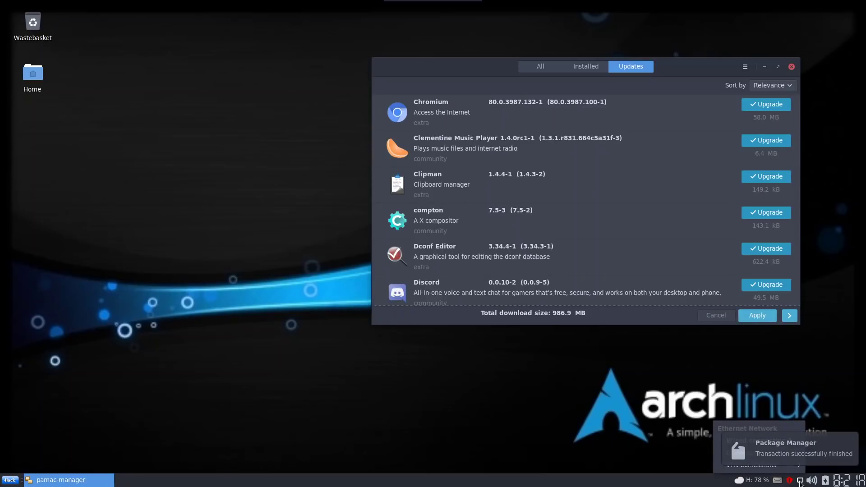
pyautogui.click(811, 228)
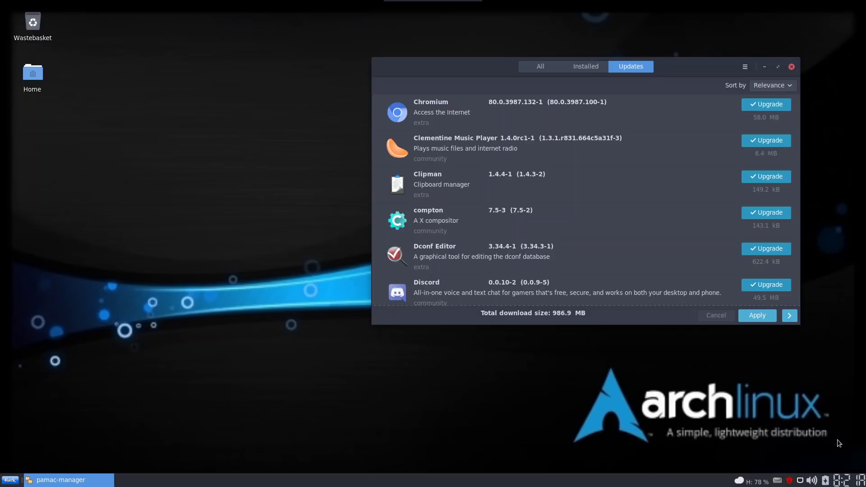
pyautogui.click(800, 480)
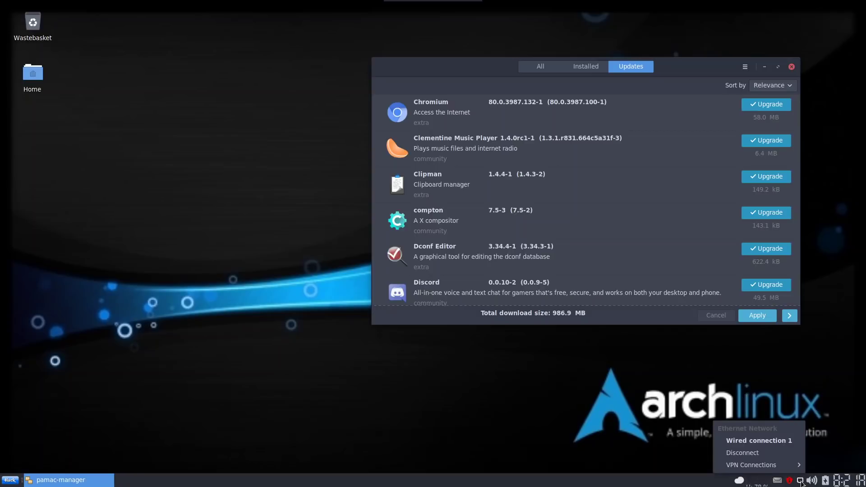
pyautogui.click(812, 481)
pyautogui.click(814, 482)
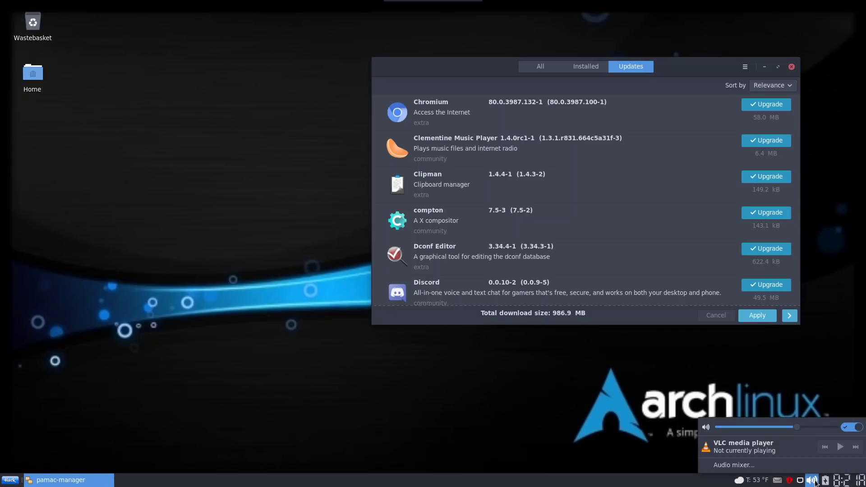
pyautogui.click(823, 482)
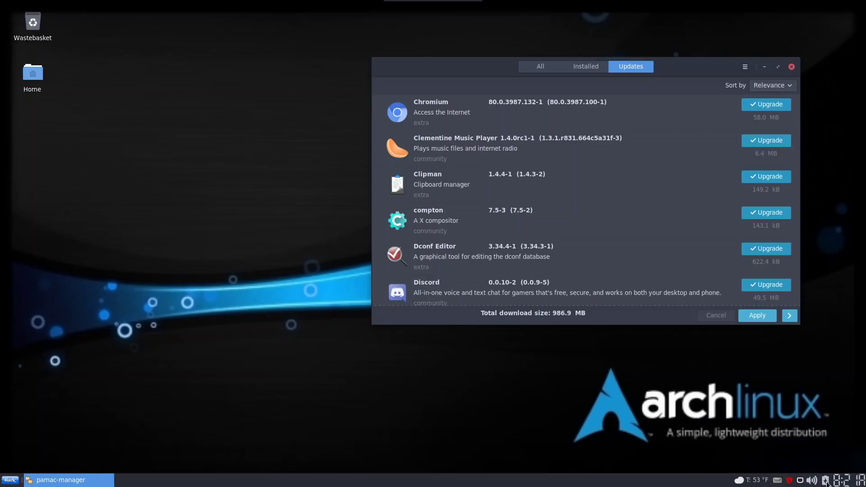
pyautogui.click(824, 482)
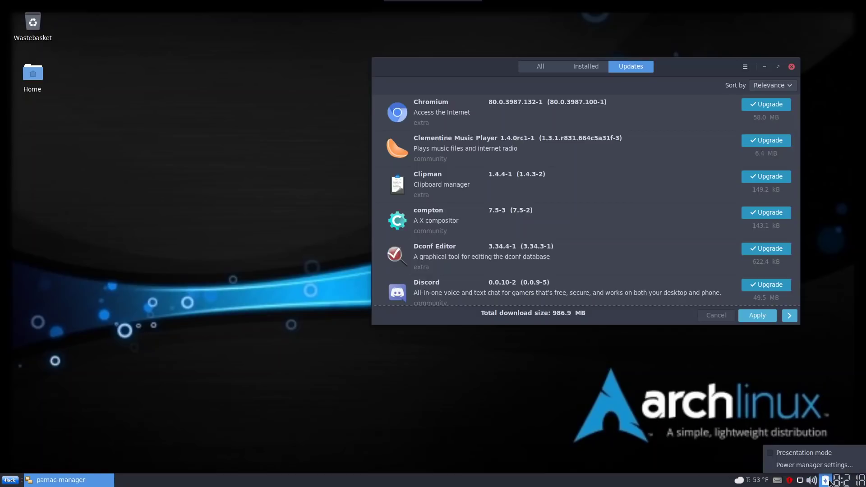
pyautogui.click(718, 442)
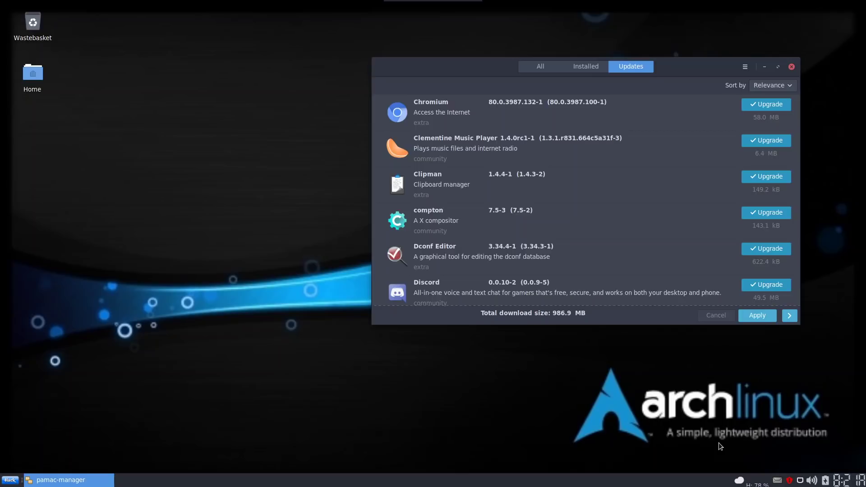
pyautogui.rightClick(826, 481)
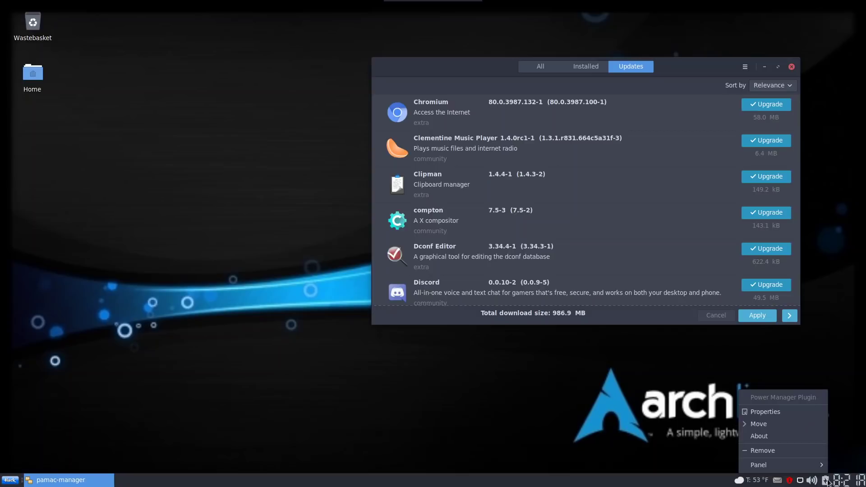
pyautogui.moveTo(808, 469)
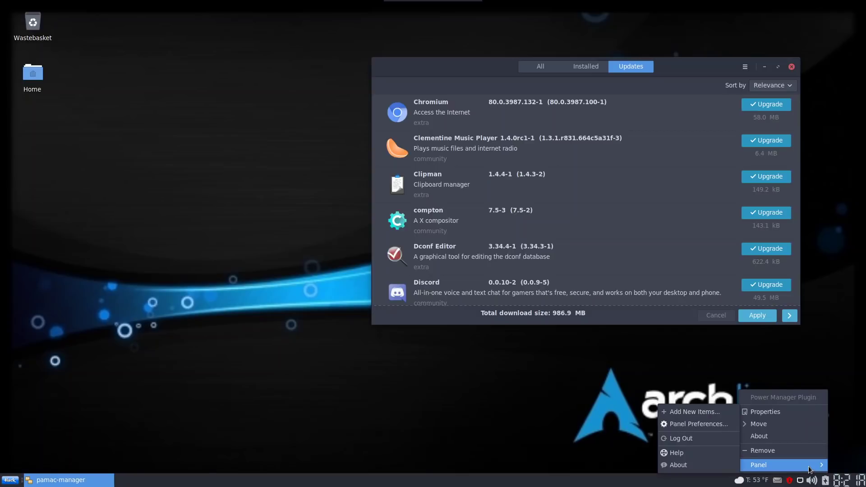
pyautogui.click(625, 435)
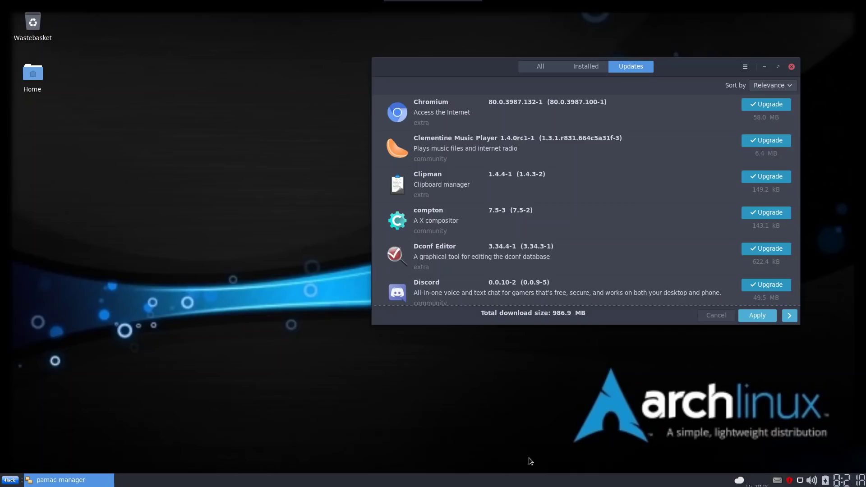
# Close Pamac, open a terminal and run 'sudo yay -Syu'
pyautogui.click(792, 67)
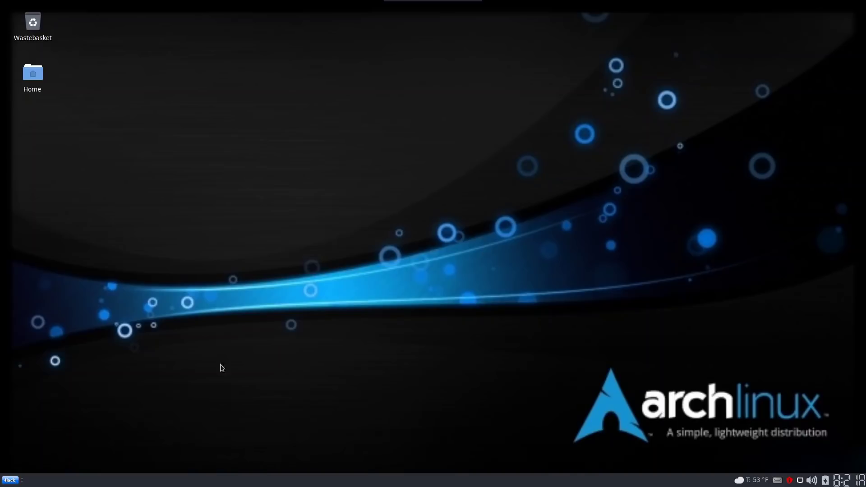
pyautogui.click(8, 480)
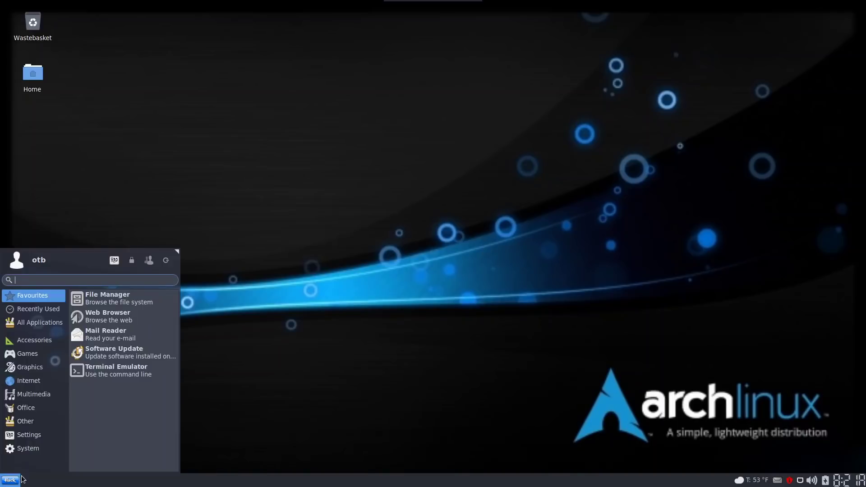
pyautogui.click(121, 368)
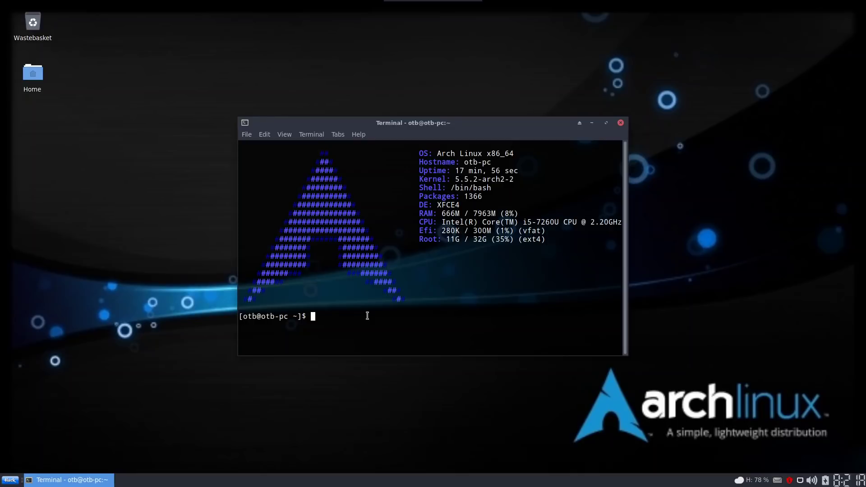
pyautogui.write('sudo yay -Syu')
pyautogui.press('Return')
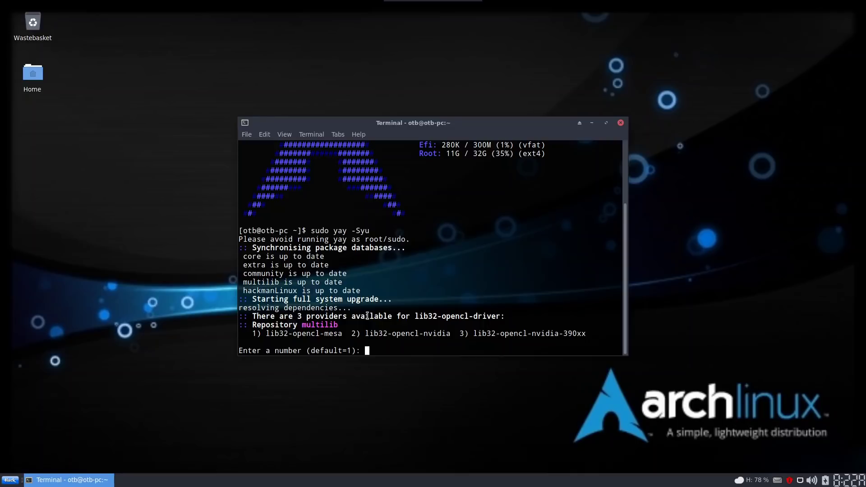
# Accept the default OpenCL provider, decline the 957.91 MiB upgrade with 'n', and close the terminal
pyautogui.press('Return')
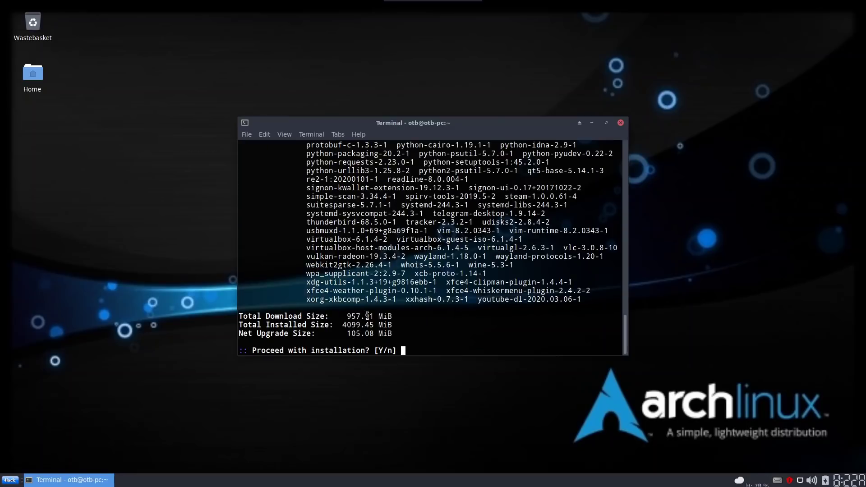
pyautogui.scroll(5, 503, 262)
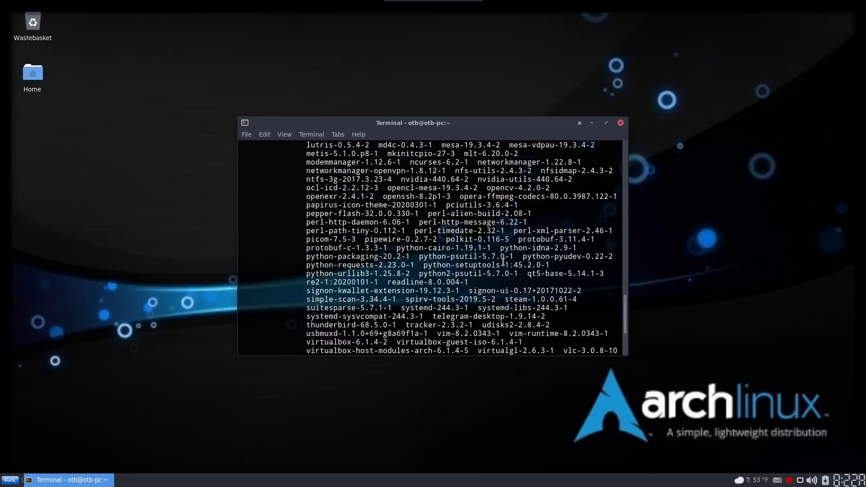
pyautogui.scroll(10, 504, 262)
pyautogui.scroll(-15, 503, 262)
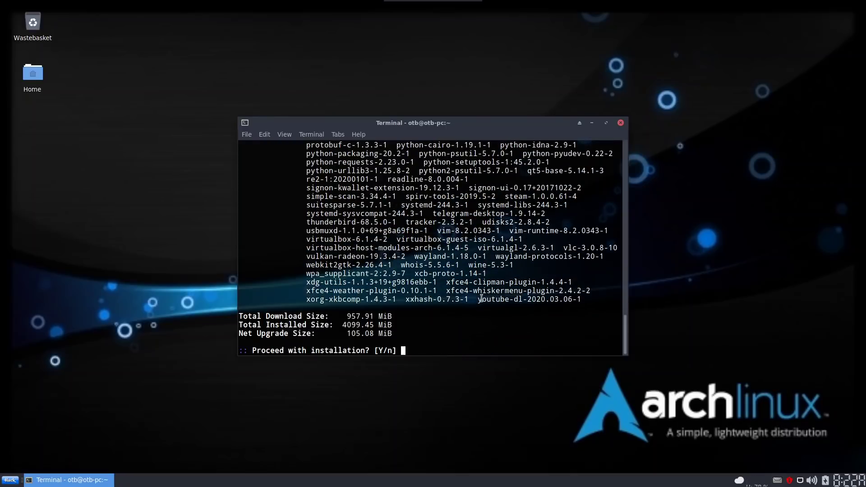
pyautogui.write('n')
pyautogui.press('Return')
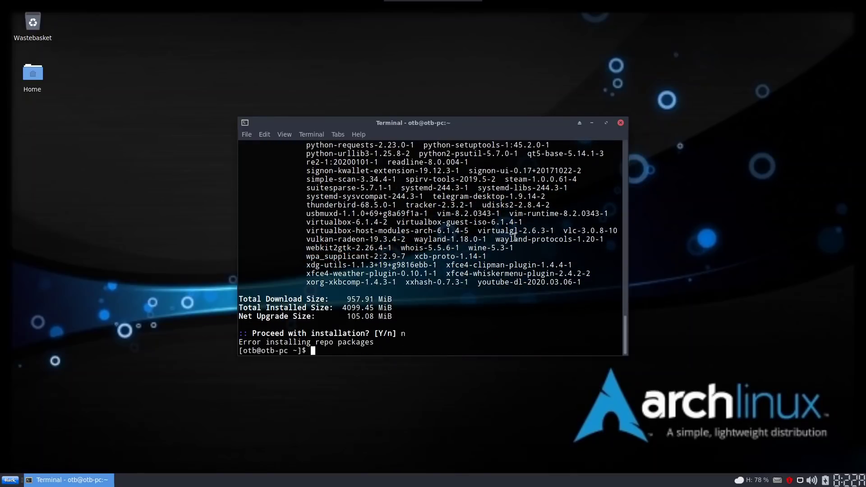
pyautogui.click(620, 123)
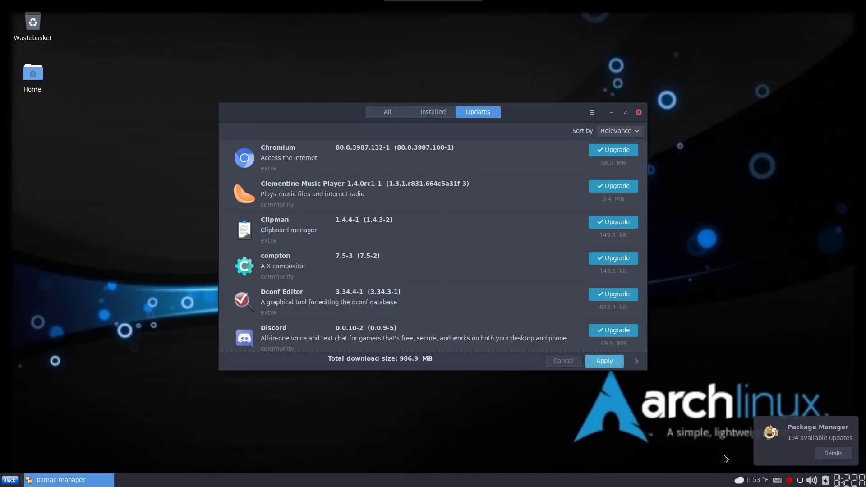
# Look through Pamac's All and Installed package lists, then close Pamac
pyautogui.click(384, 113)
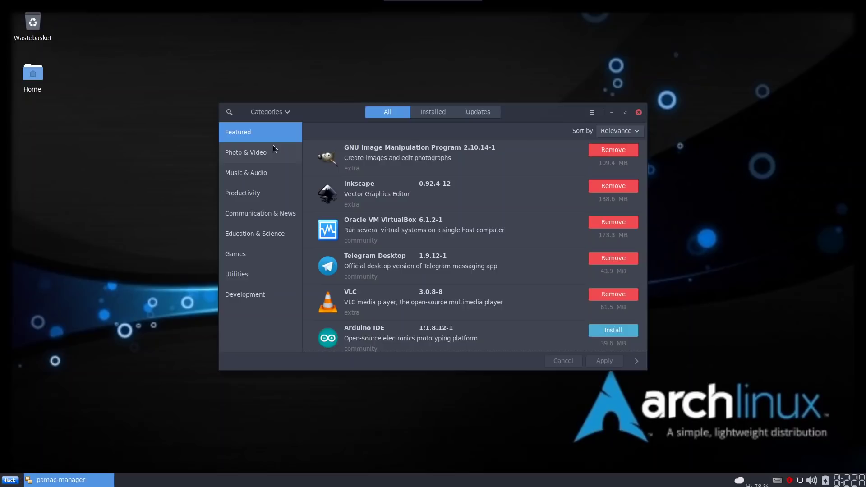
pyautogui.click(437, 112)
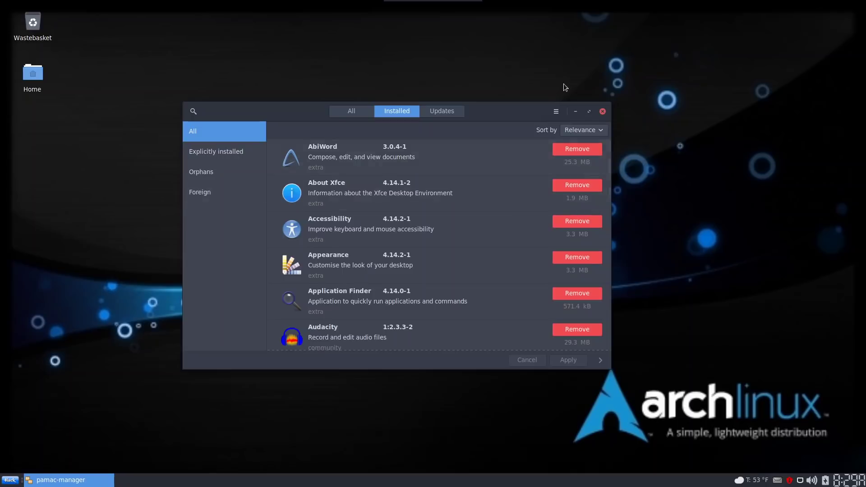
pyautogui.click(603, 112)
# In a maximized terminal, run 'paclist hackmanLinux', then exit the session
pyautogui.click(5, 482)
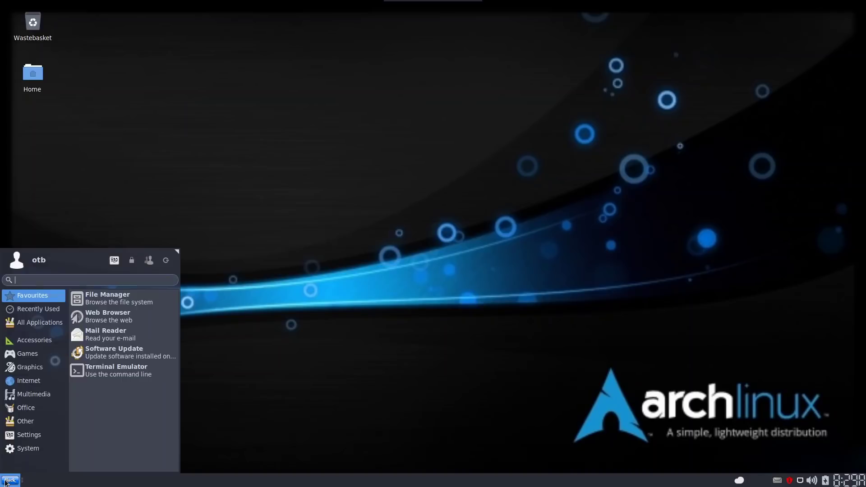
pyautogui.click(144, 366)
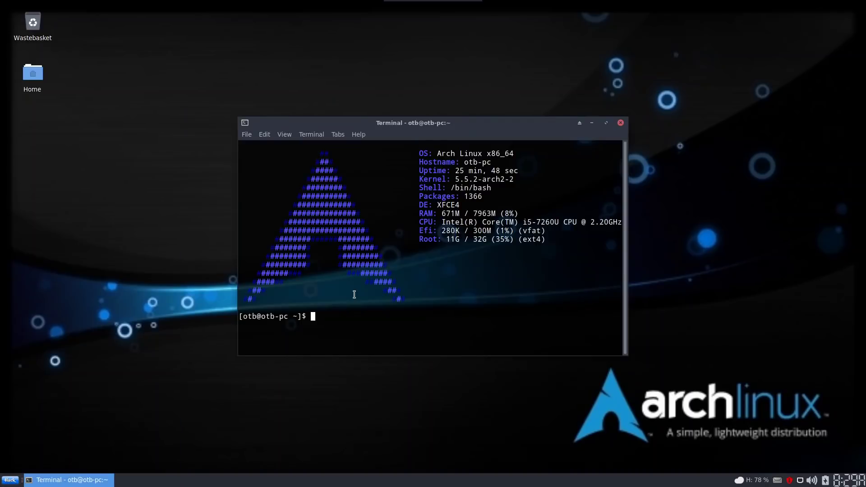
pyautogui.click(605, 122)
pyautogui.write('paclis')
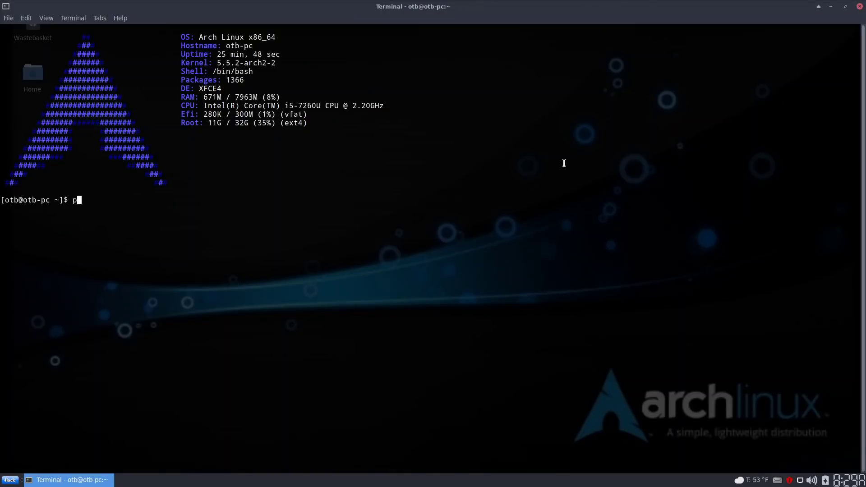
pyautogui.write('t hackmanLinux')
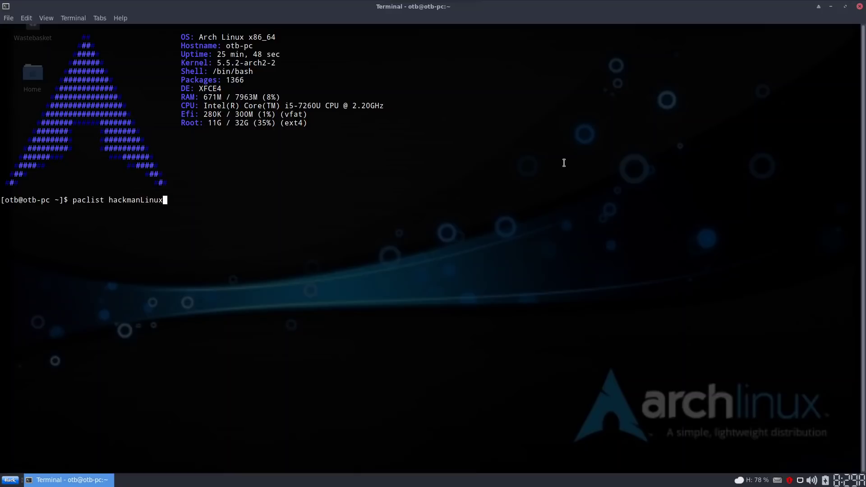
pyautogui.press('Return')
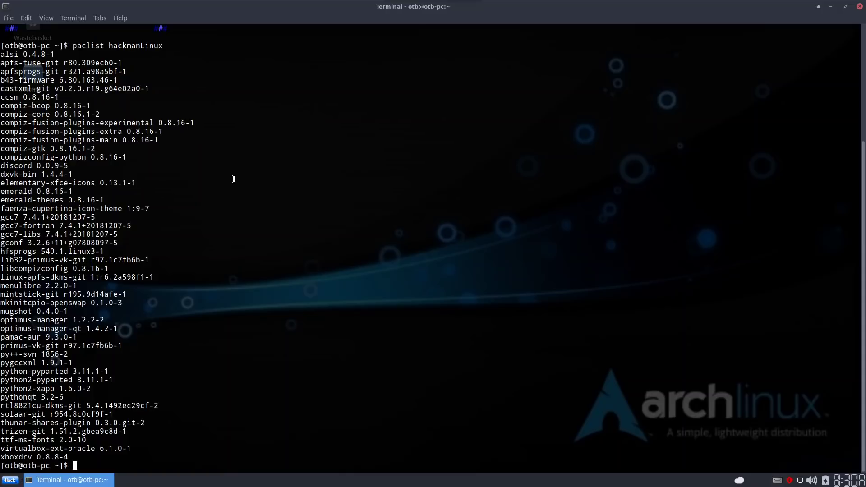
pyautogui.write('exit')
pyautogui.press('Return')
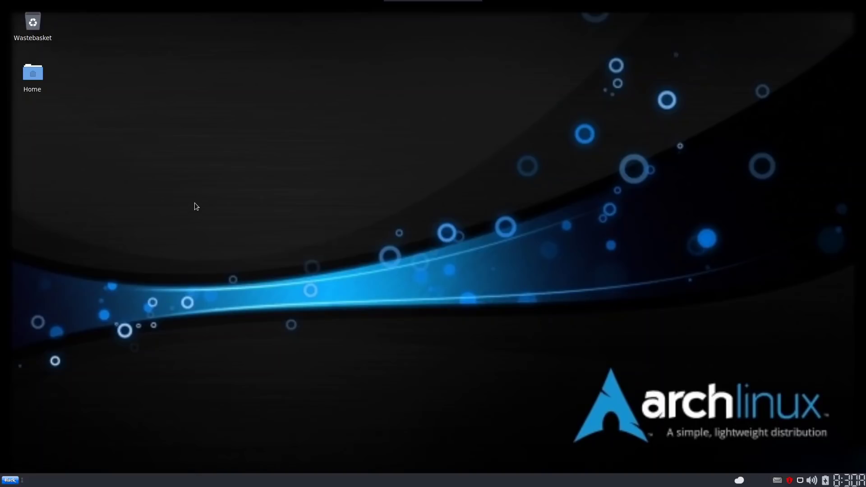
pyautogui.click(8, 480)
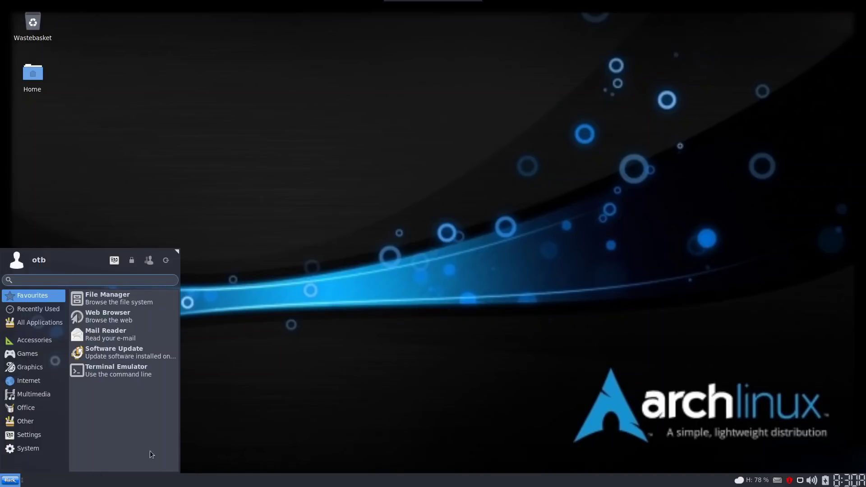
pyautogui.click(306, 334)
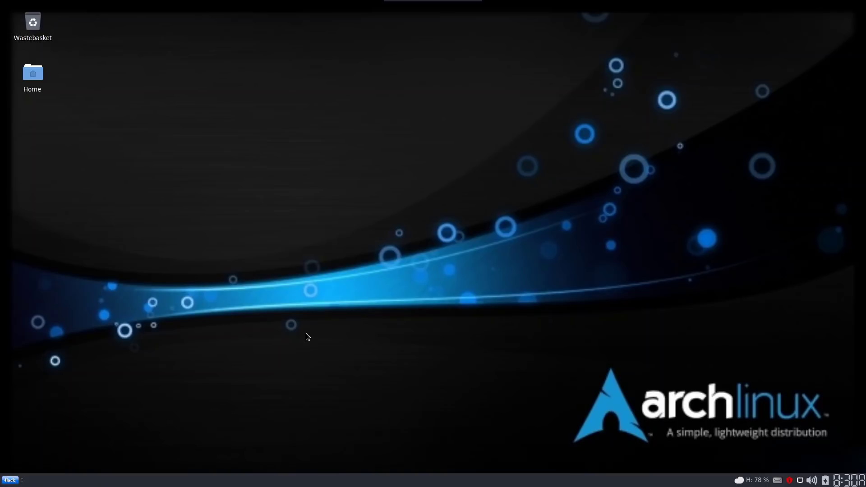
pyautogui.click(13, 481)
pyautogui.click(335, 330)
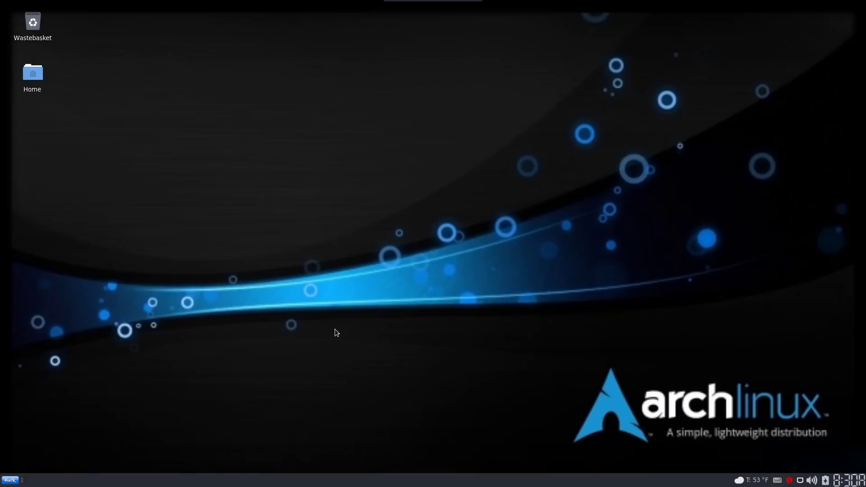